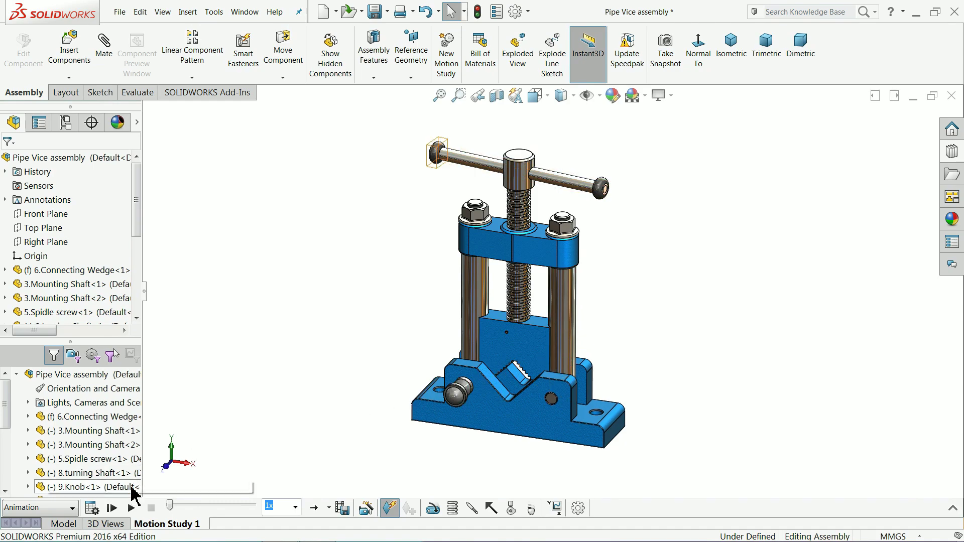
Step: Play the pipe vice's Motion Study 1 animation until the vice is fully assembled
click(131, 508)
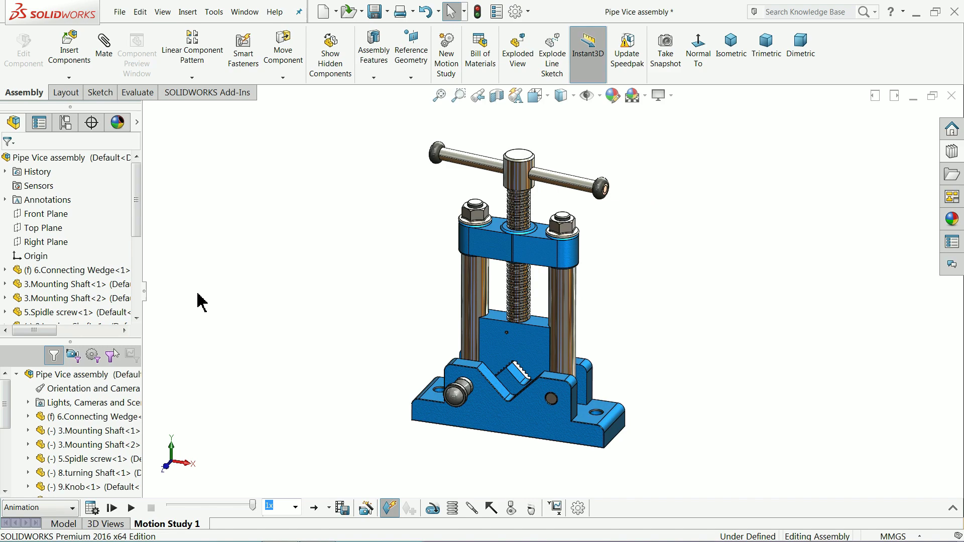
drag(522, 349, 531, 271)
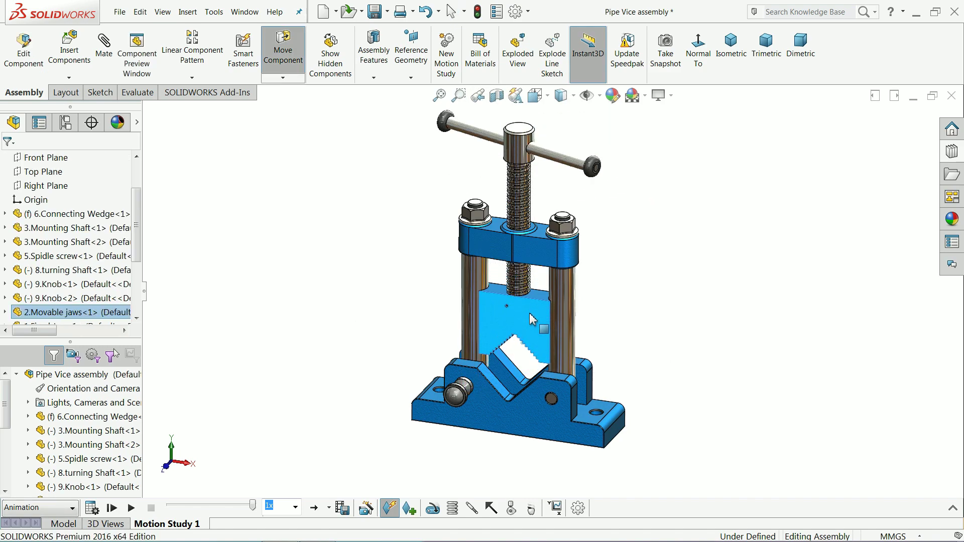
drag(531, 288, 533, 286)
scroll(530, 281, down, 5)
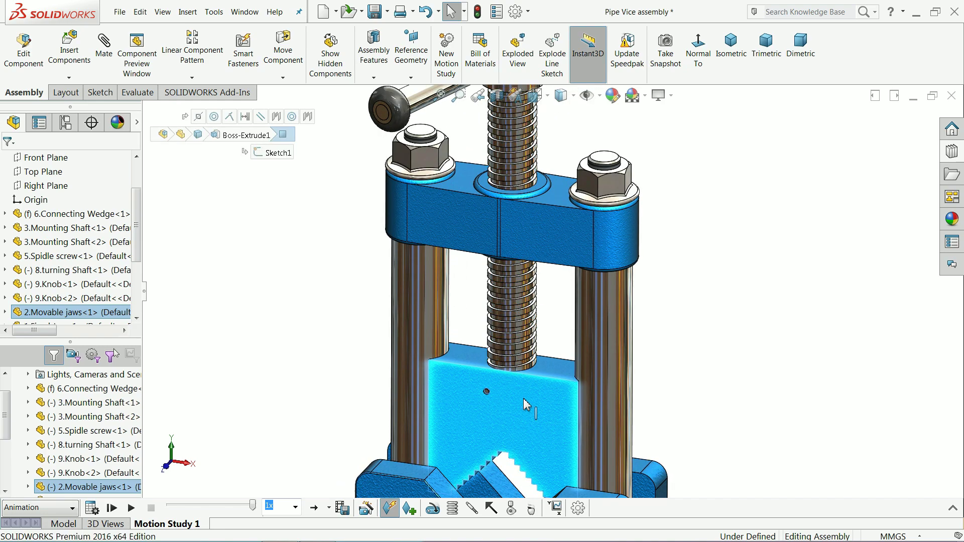
drag(524, 343, 538, 412)
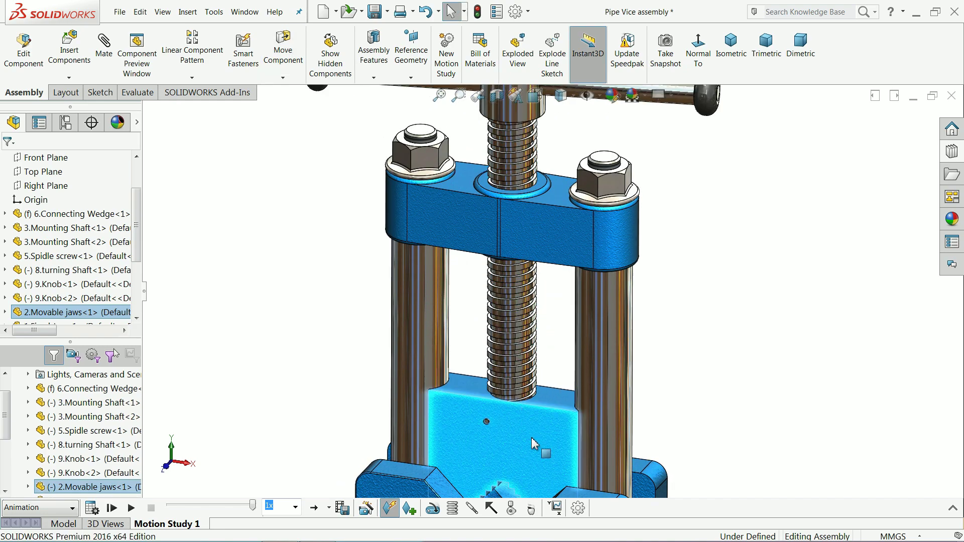
scroll(538, 413, up, 5)
mouse_move(535, 437)
mouse_down()
mouse_move(555, 273)
mouse_move(540, 292)
mouse_move(547, 311)
mouse_up()
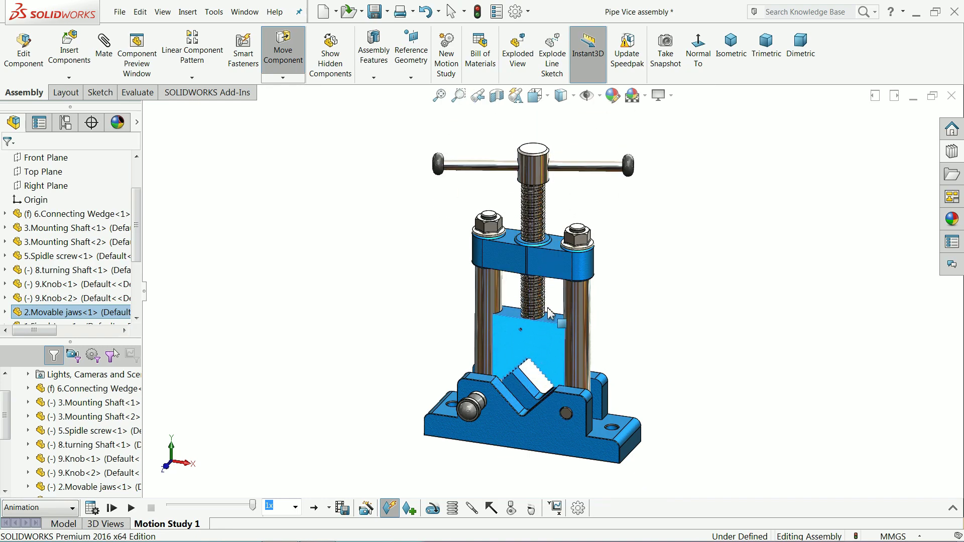
click(665, 274)
scroll(665, 275, down, 2)
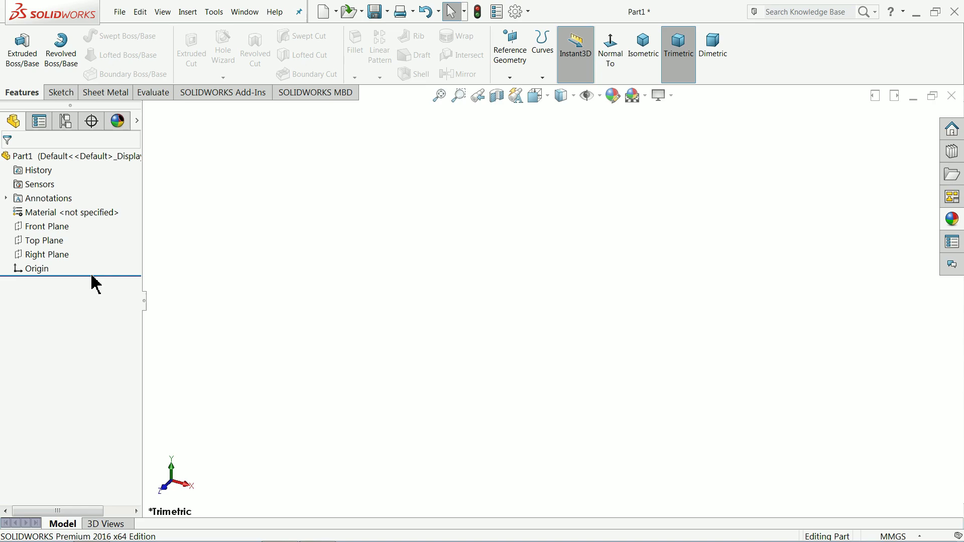
Step: On the Front Plane, draw a vertical centerline down to the origin and a horizontal one to its right
click(28, 227)
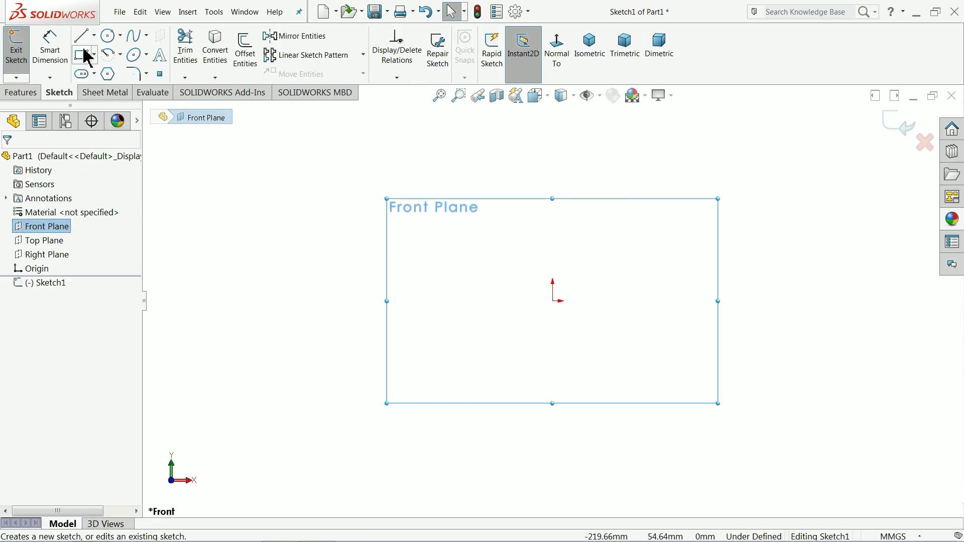
click(94, 35)
click(101, 66)
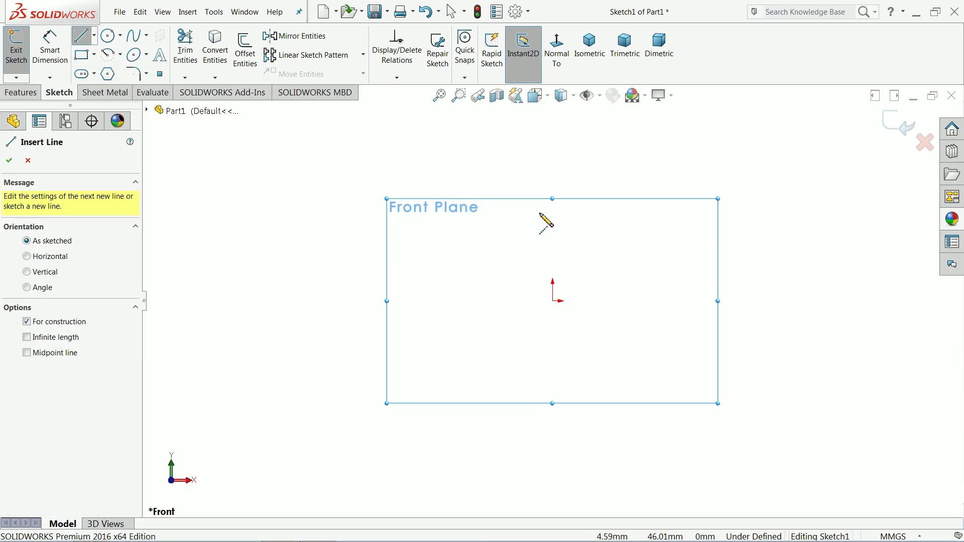
click(552, 136)
click(552, 300)
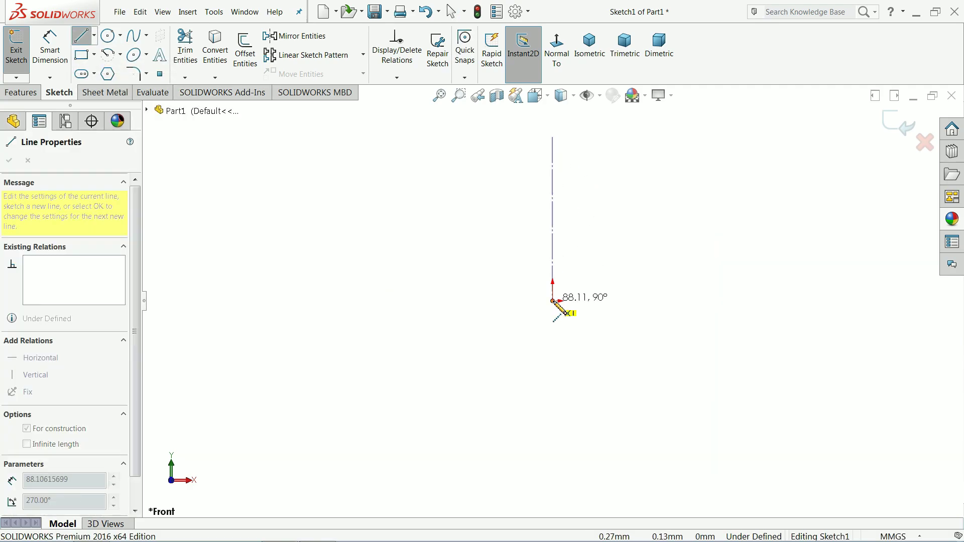
click(851, 301)
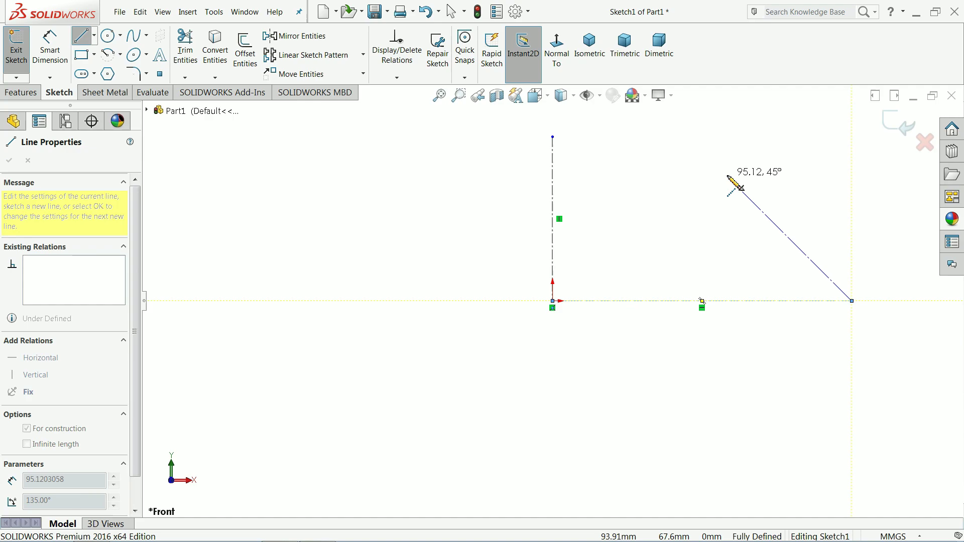
right_click(738, 182)
click(780, 197)
scroll(738, 229, down, 3)
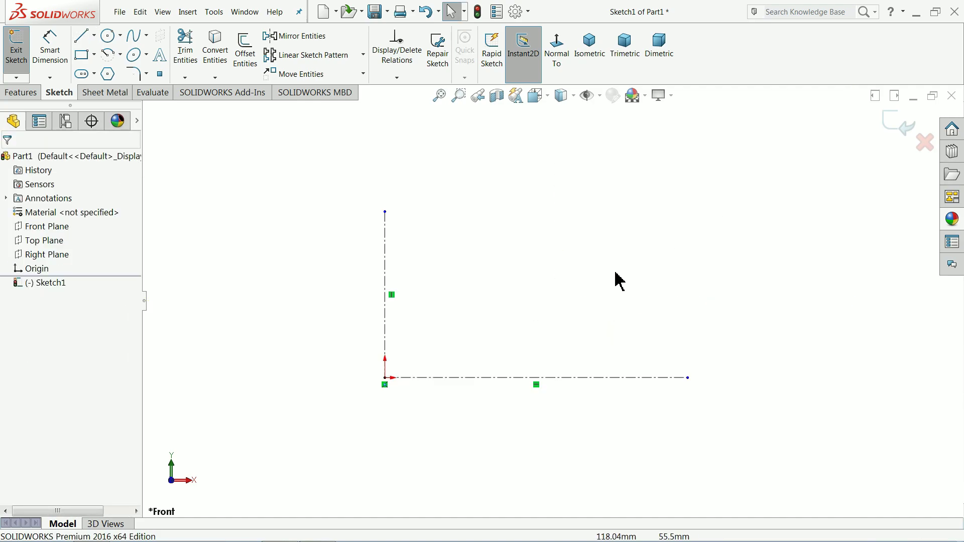
scroll(576, 299, down, 1)
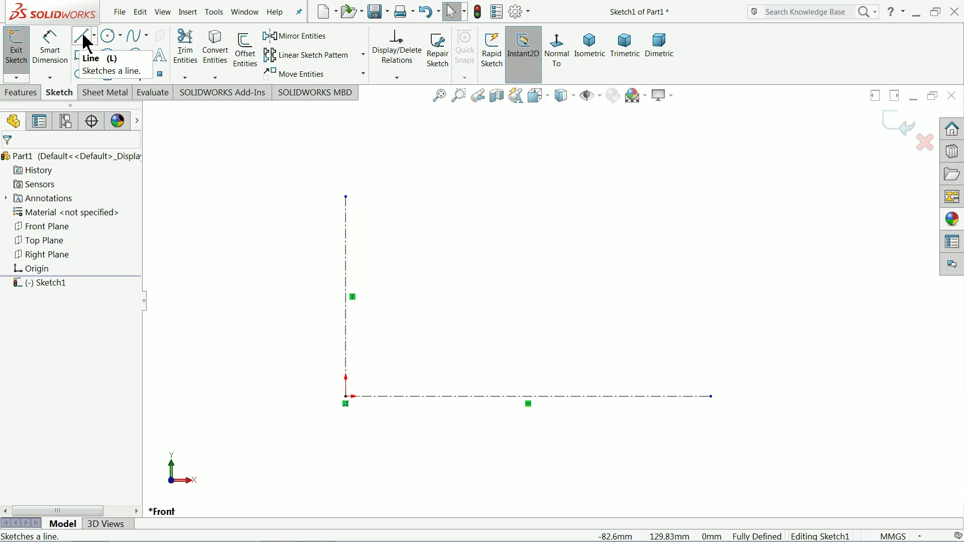
click(88, 43)
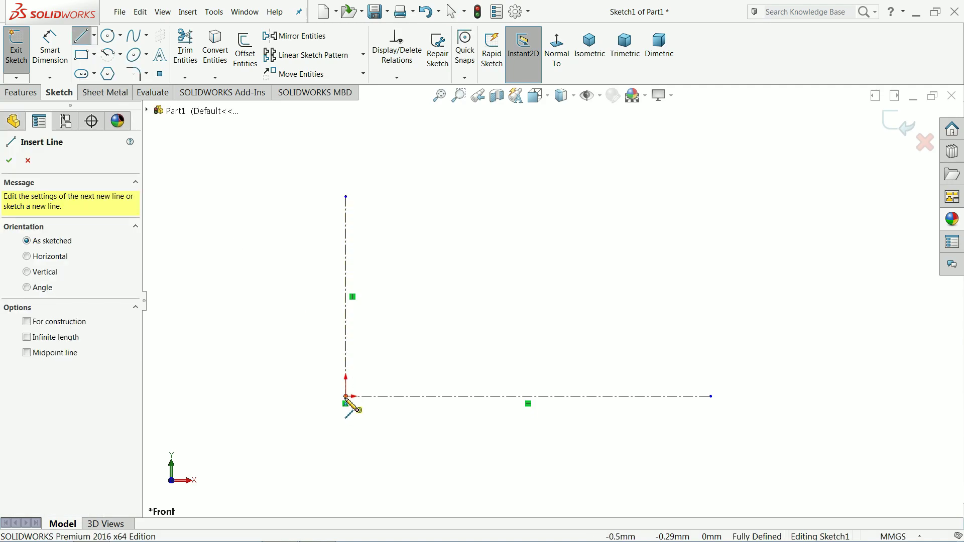
Step: Draw the stepped profile up from the origin, ending in a slanted edge down to the right
click(345, 397)
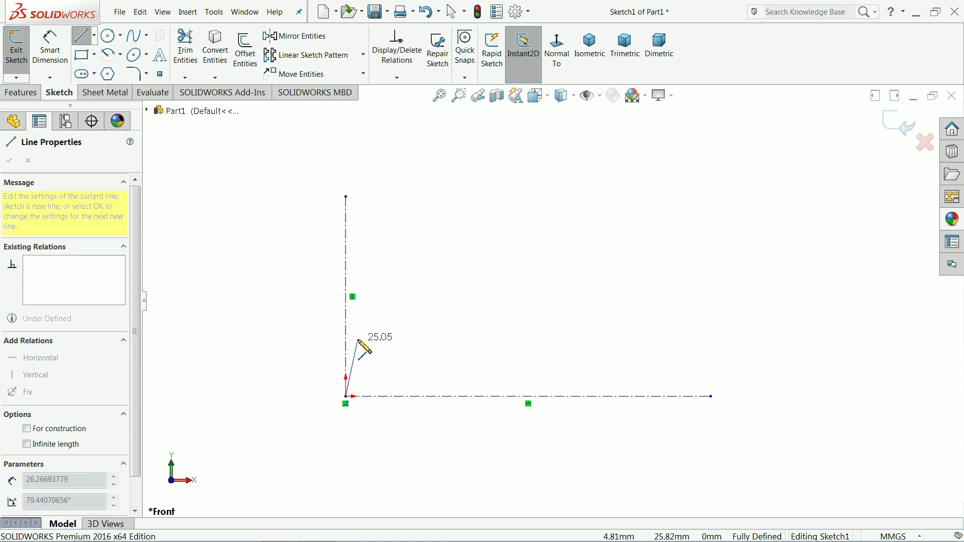
click(345, 301)
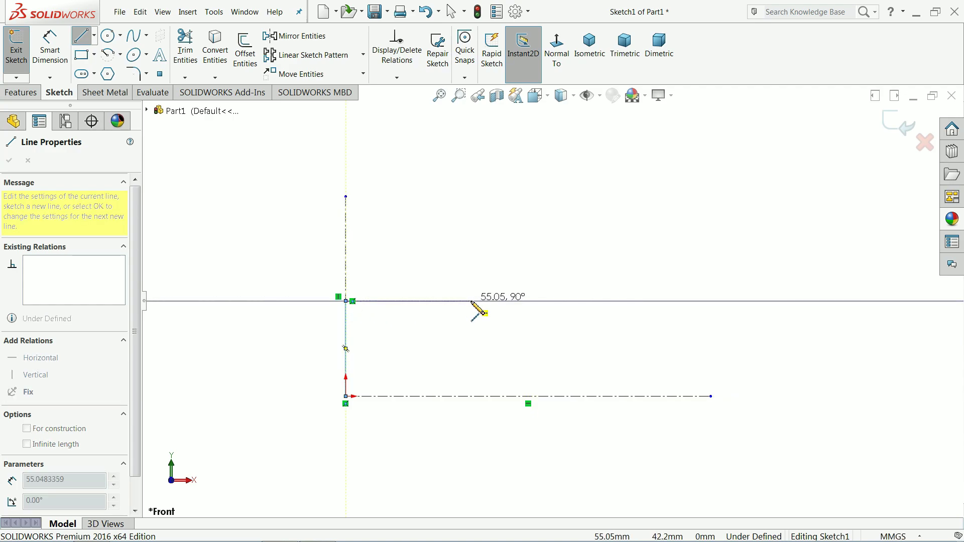
click(464, 301)
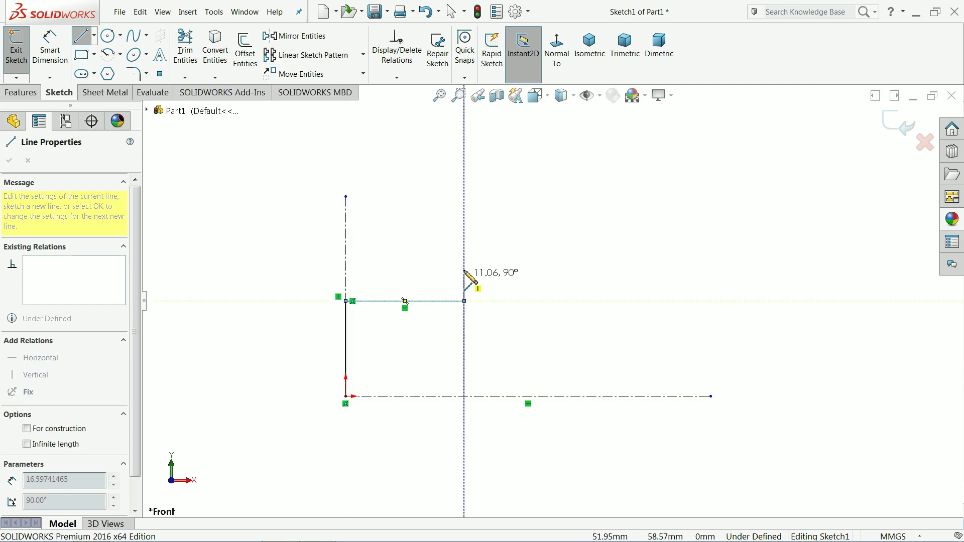
click(464, 156)
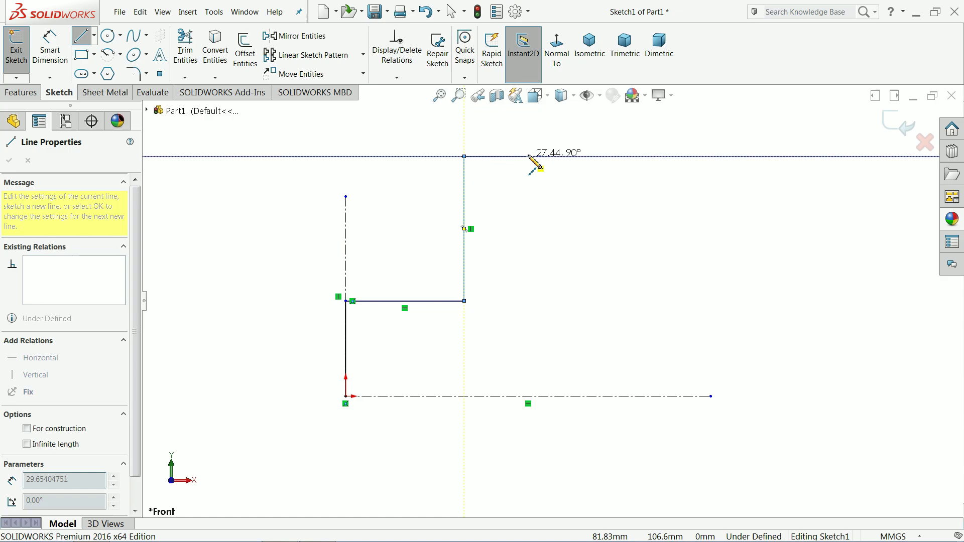
click(575, 157)
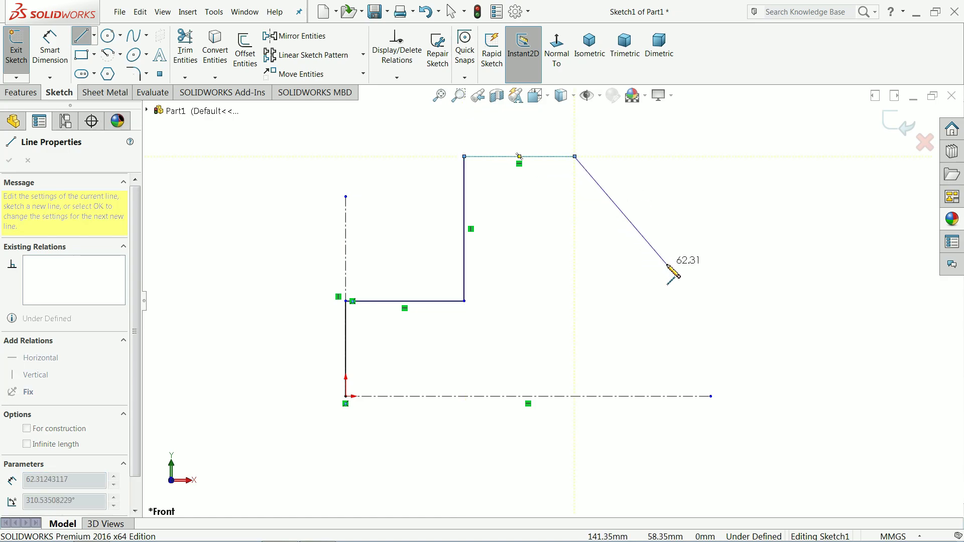
click(710, 268)
right_click(720, 222)
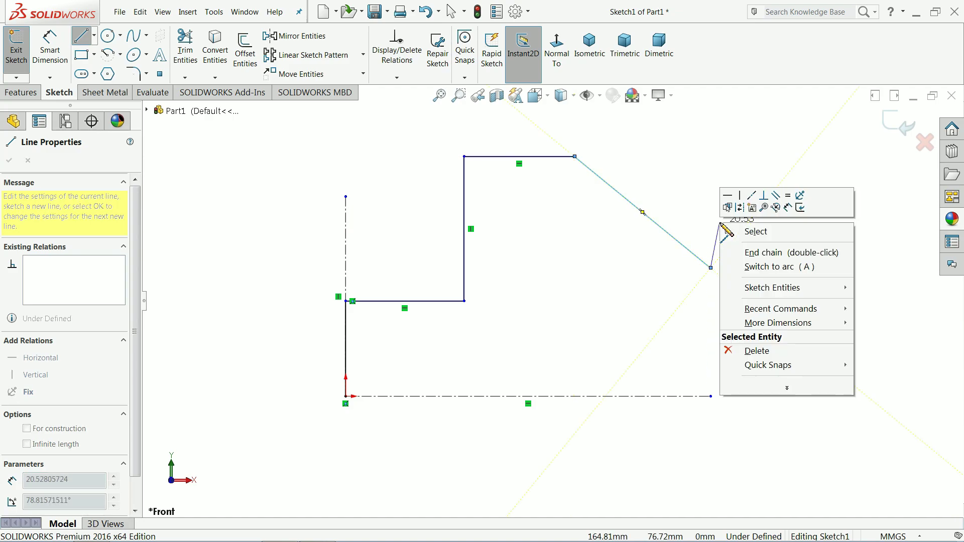
click(752, 234)
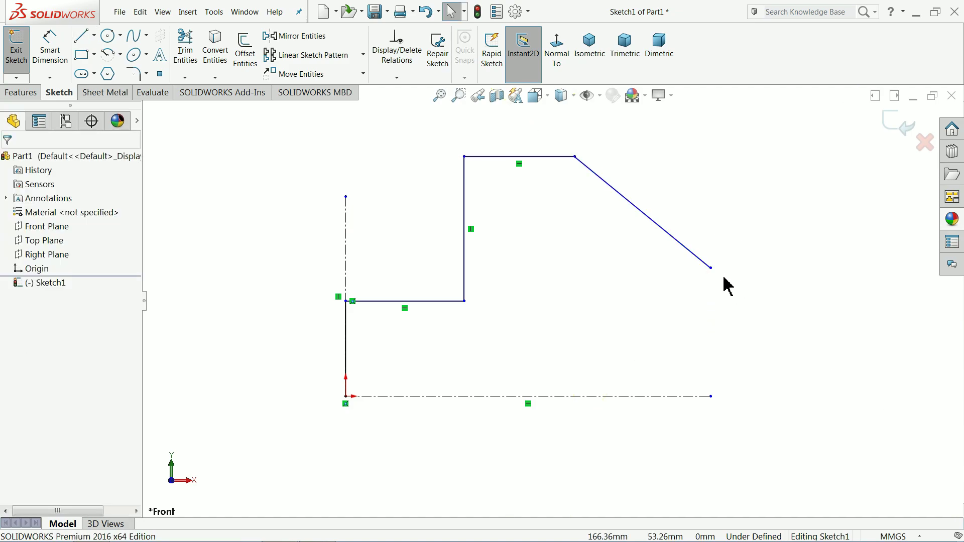
Step: Add a vertical centerline from the base centerline's right end up past the slanted edge
click(94, 35)
click(96, 67)
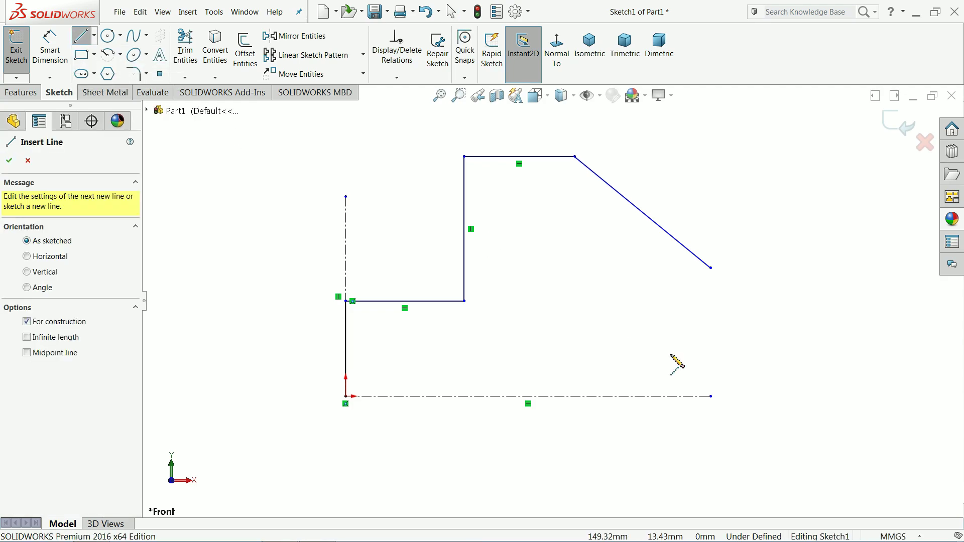
click(711, 396)
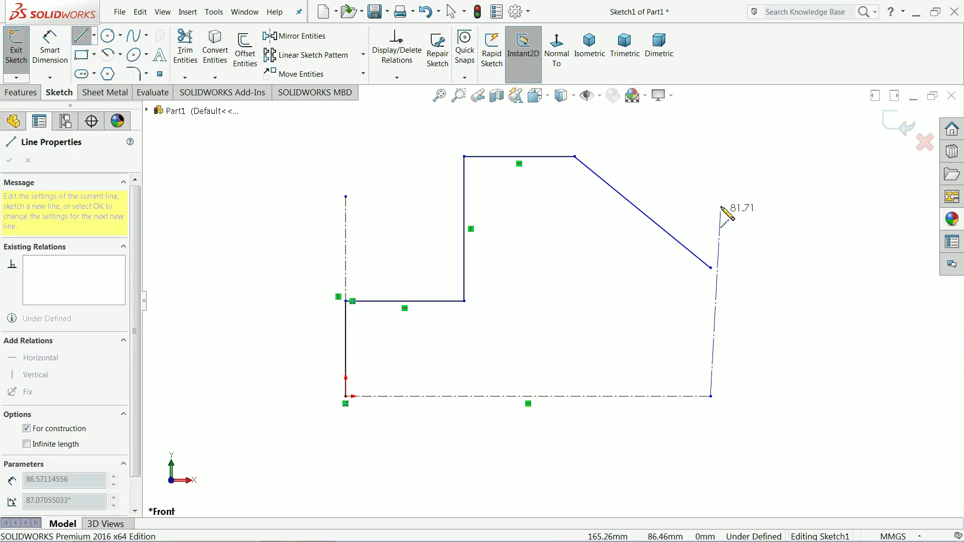
click(710, 121)
right_click(743, 125)
click(770, 131)
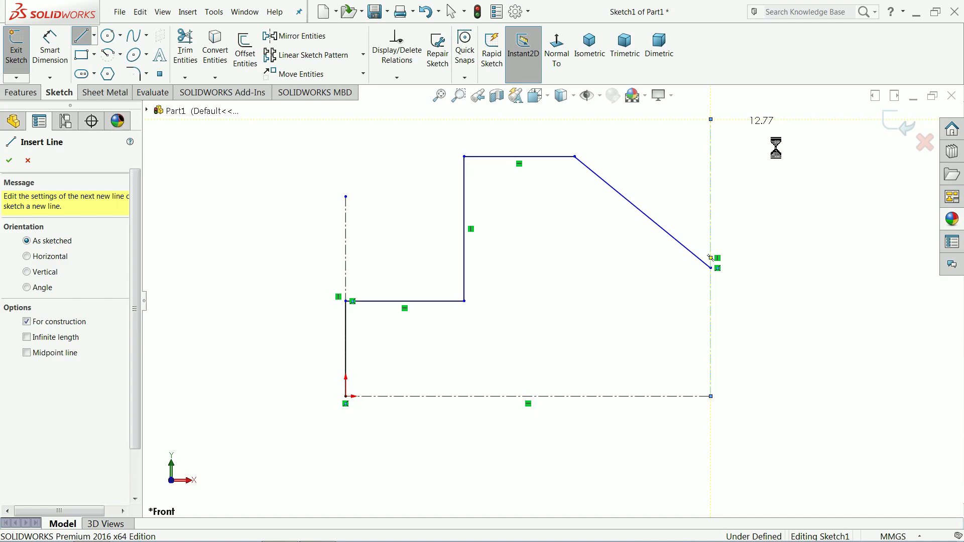
Step: Dimension the short vertical edge to 25 mm and the lower step width to 36 mm
click(50, 49)
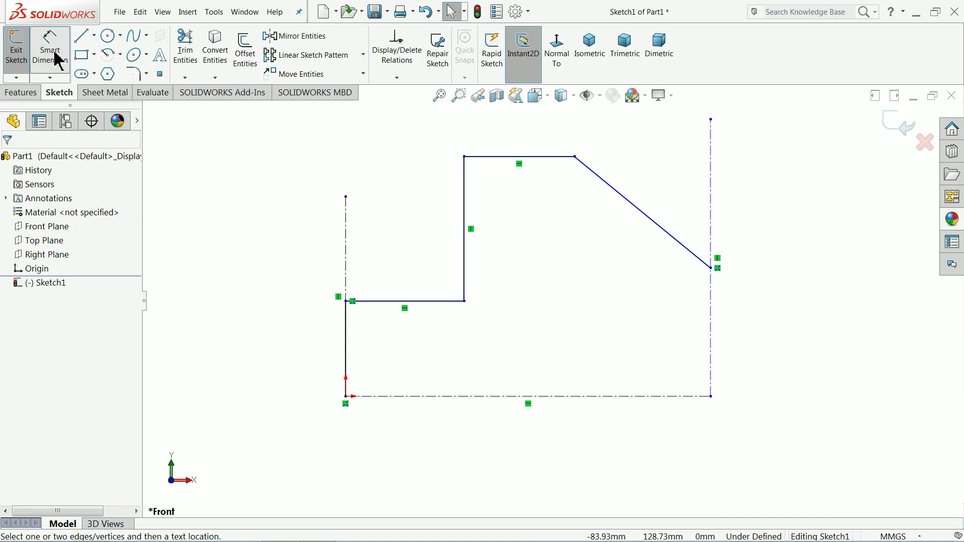
click(348, 346)
click(304, 348)
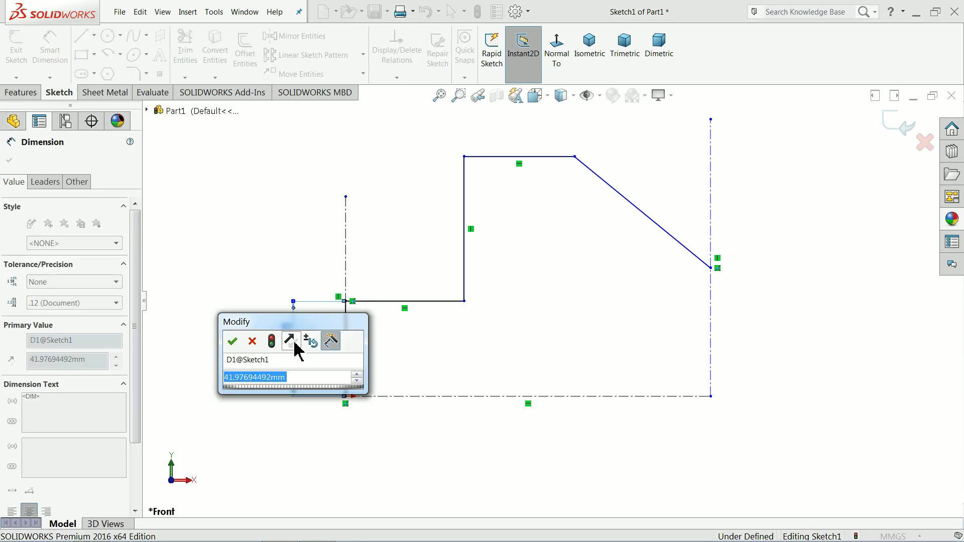
text(25)
click(232, 340)
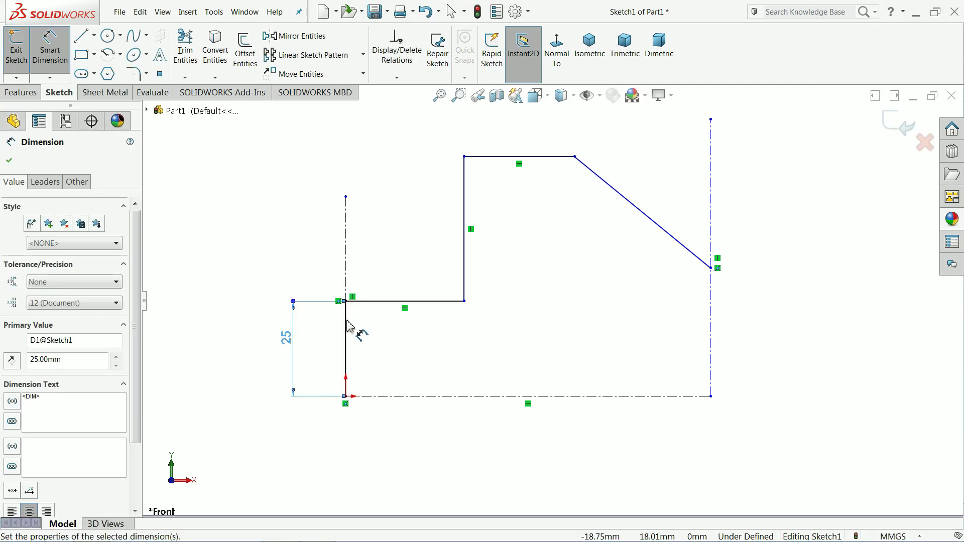
click(403, 307)
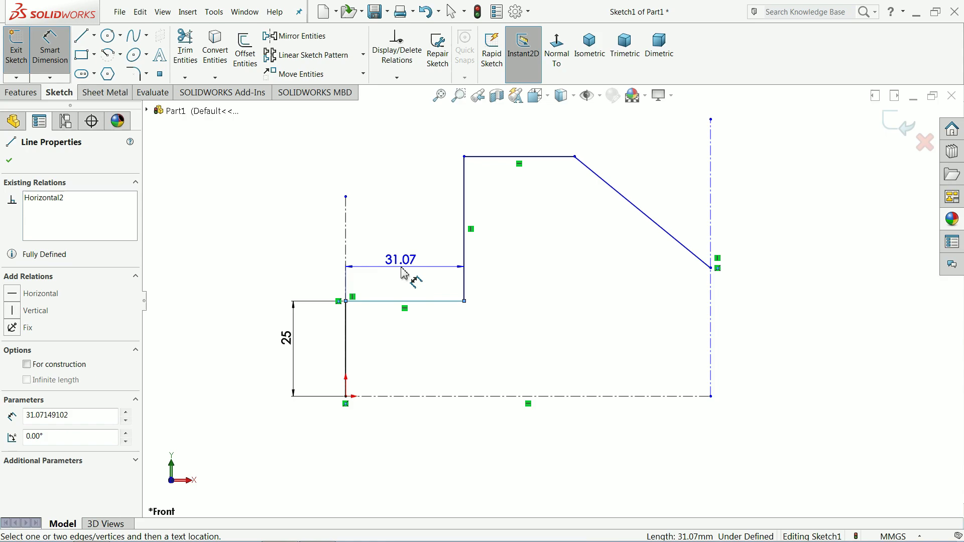
click(403, 273)
text(36)
click(338, 271)
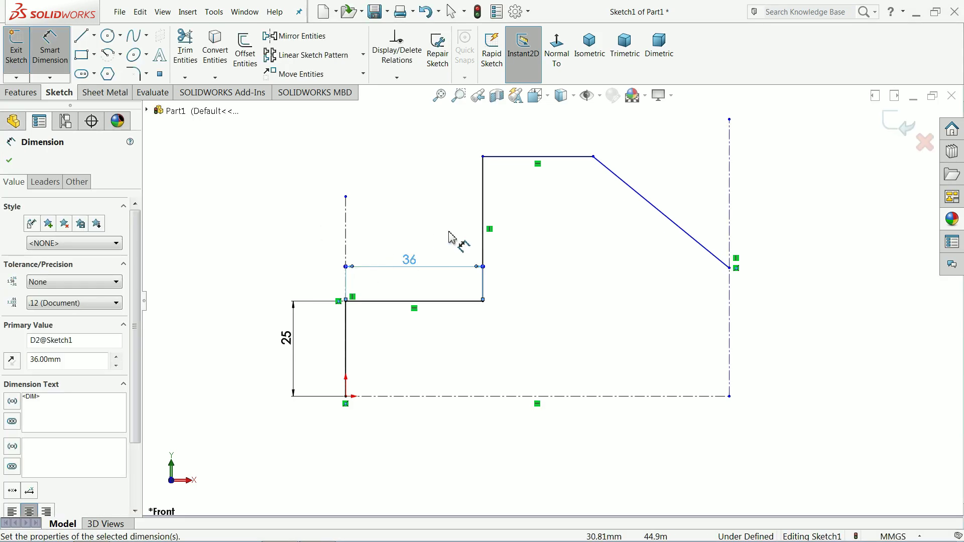
Step: Dimension the tall vertical edge to 44 mm and the top horizontal edge to 36 mm
click(484, 225)
click(287, 234)
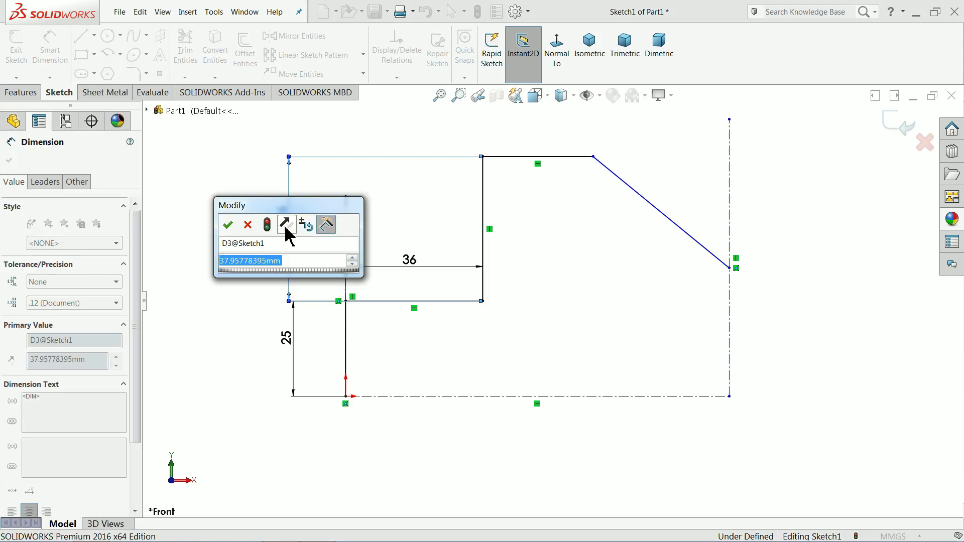
text(44)
click(228, 224)
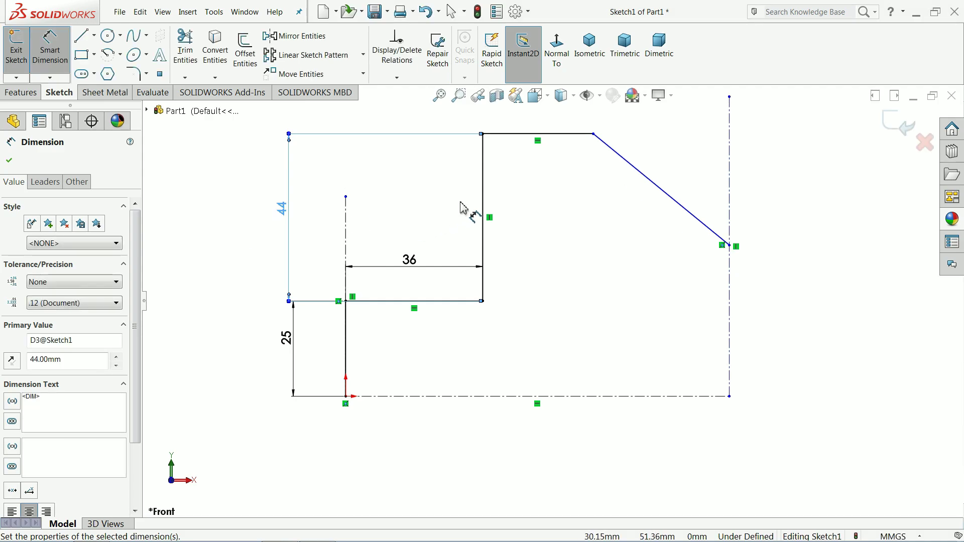
click(539, 135)
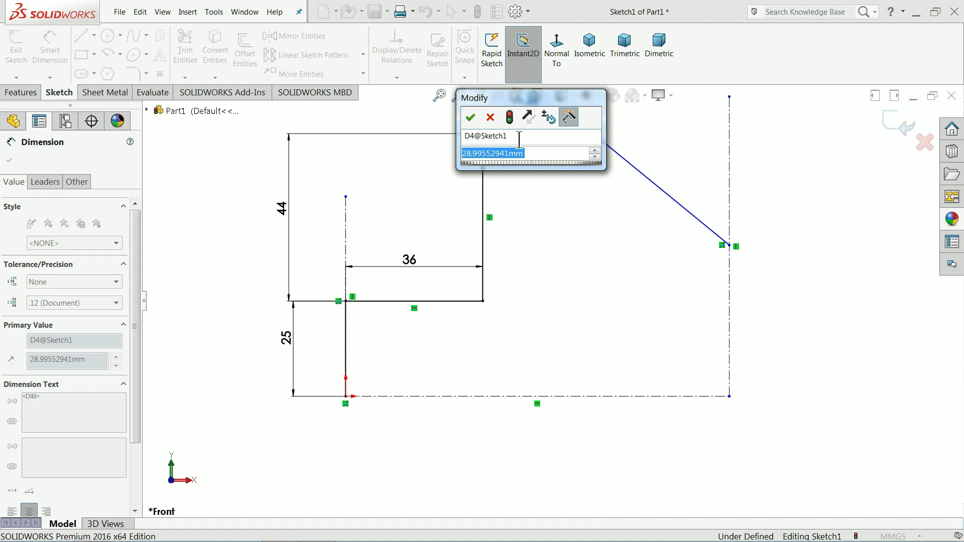
text(36)
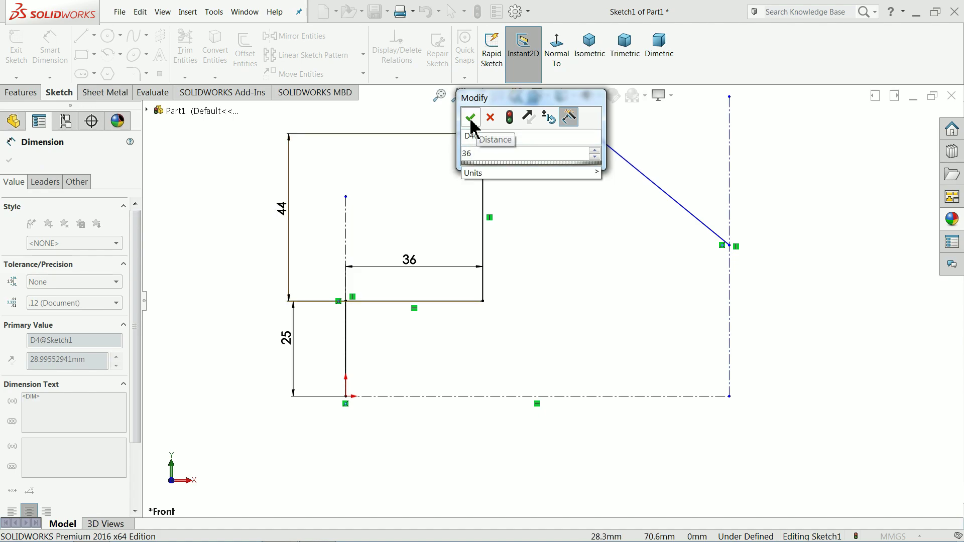
click(470, 117)
key(z)
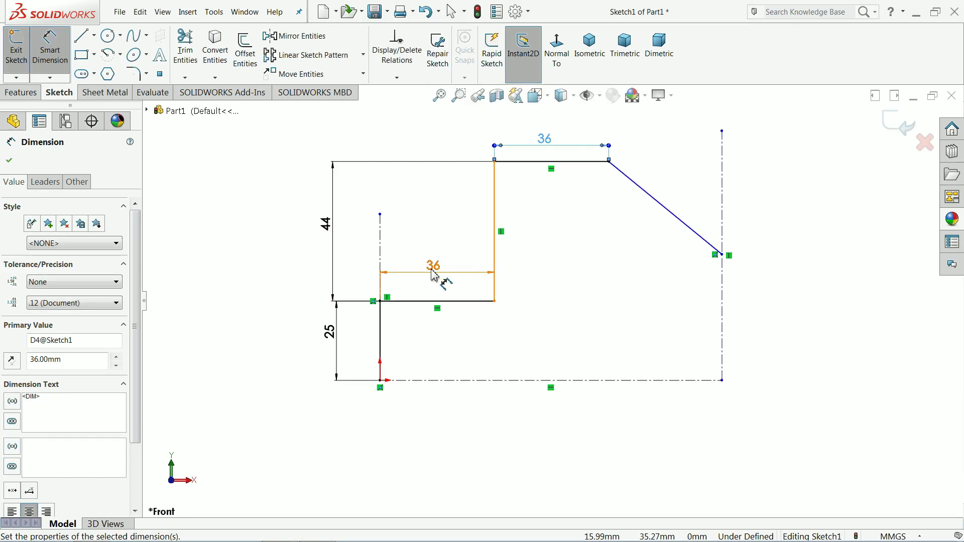
click(435, 150)
scroll(772, 188, down, 1)
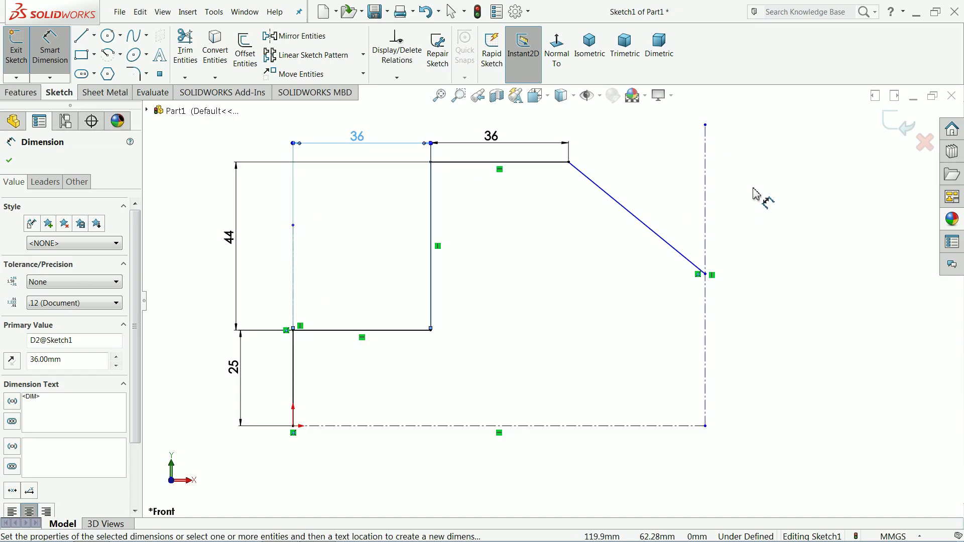
Step: Set the slanted edge at 45° to the centerline with a 34 mm horizontal span
click(657, 240)
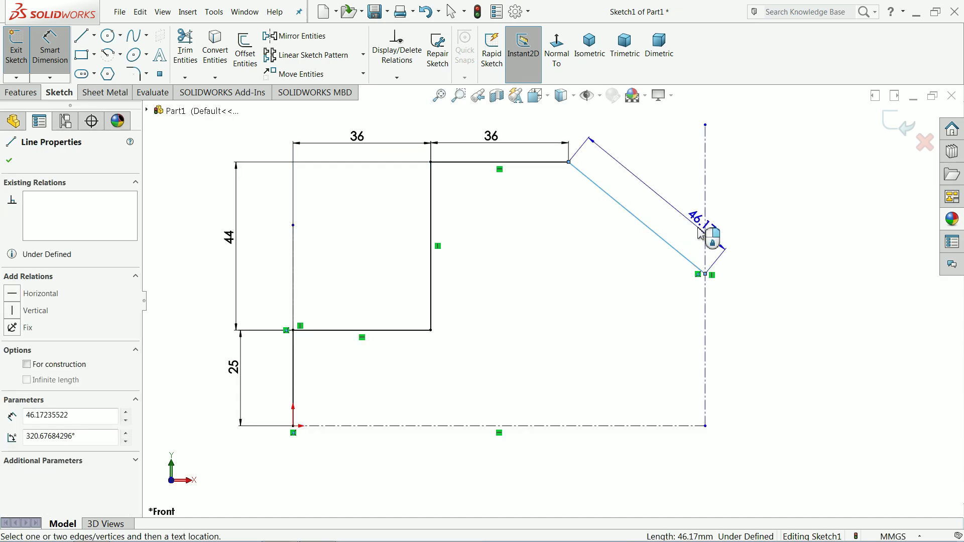
click(706, 229)
click(677, 209)
text(45)
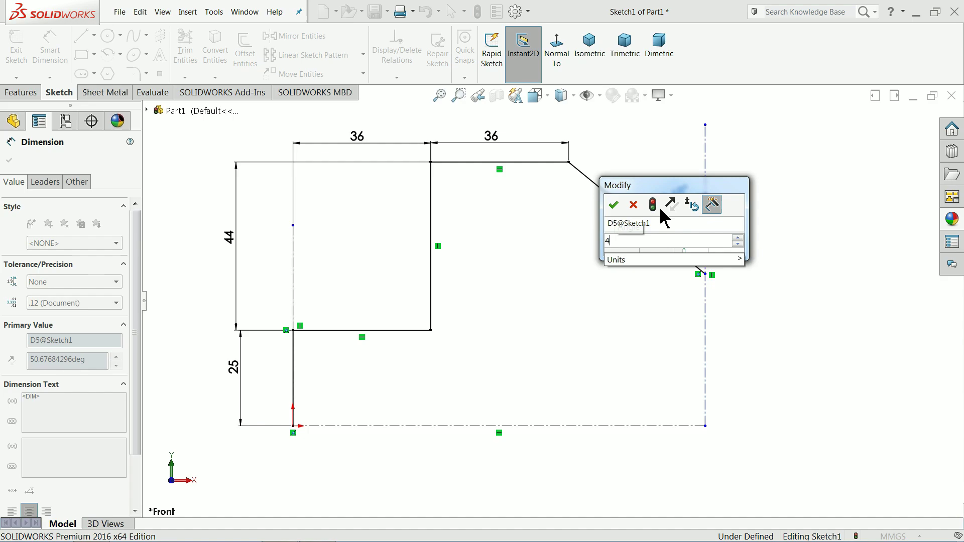
click(612, 206)
click(650, 247)
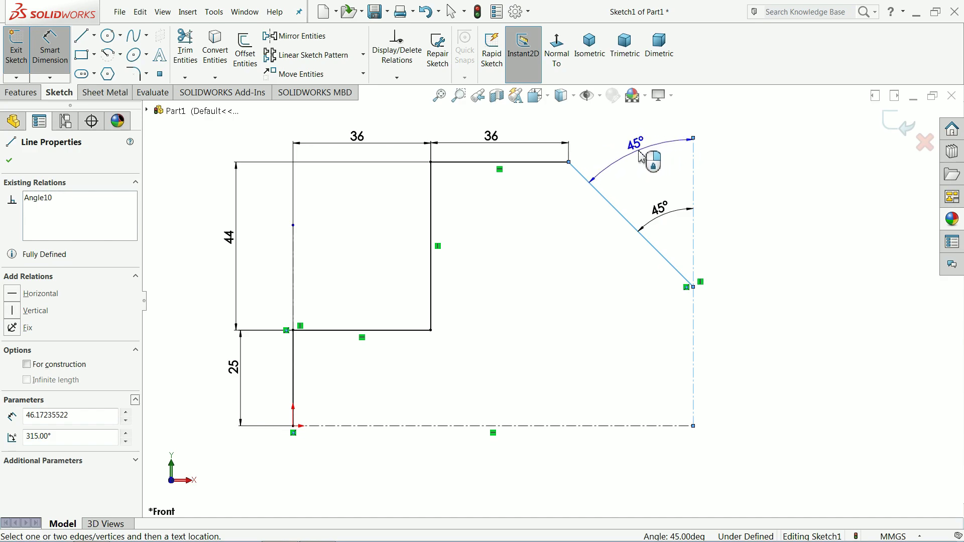
key(Escape)
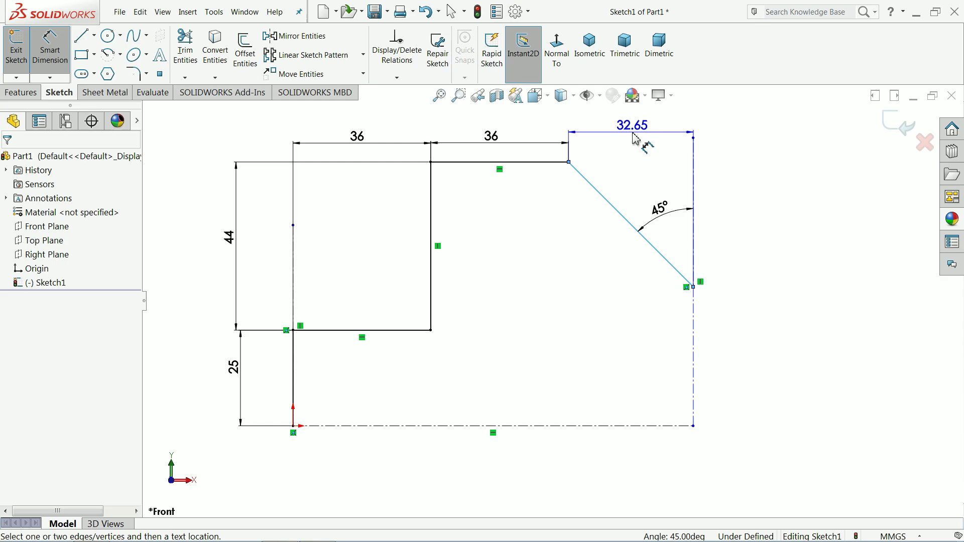
click(636, 138)
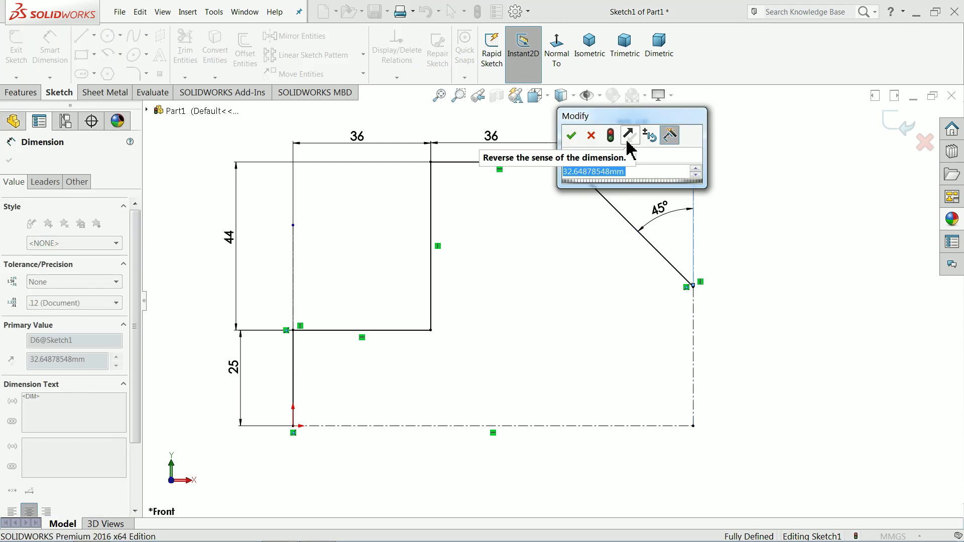
text(34)
click(570, 136)
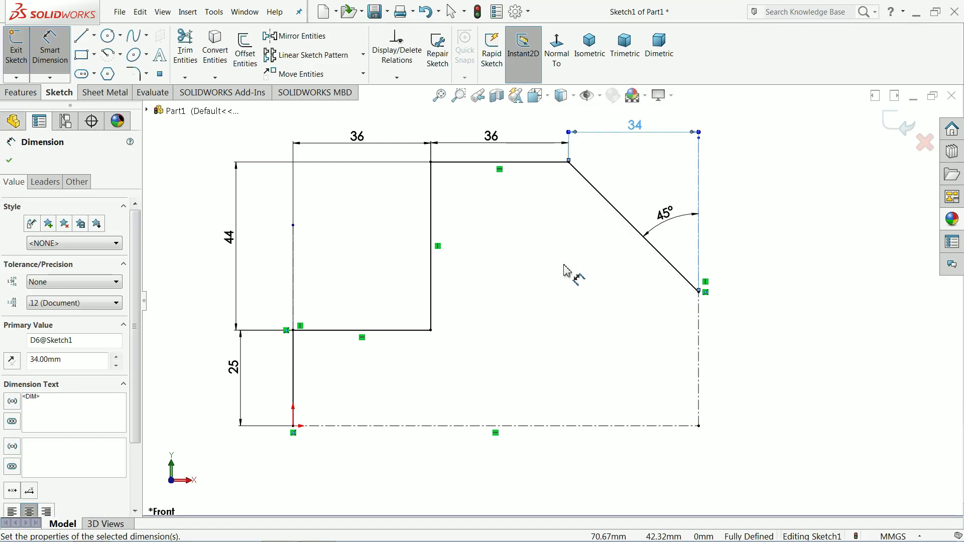
key(Escape)
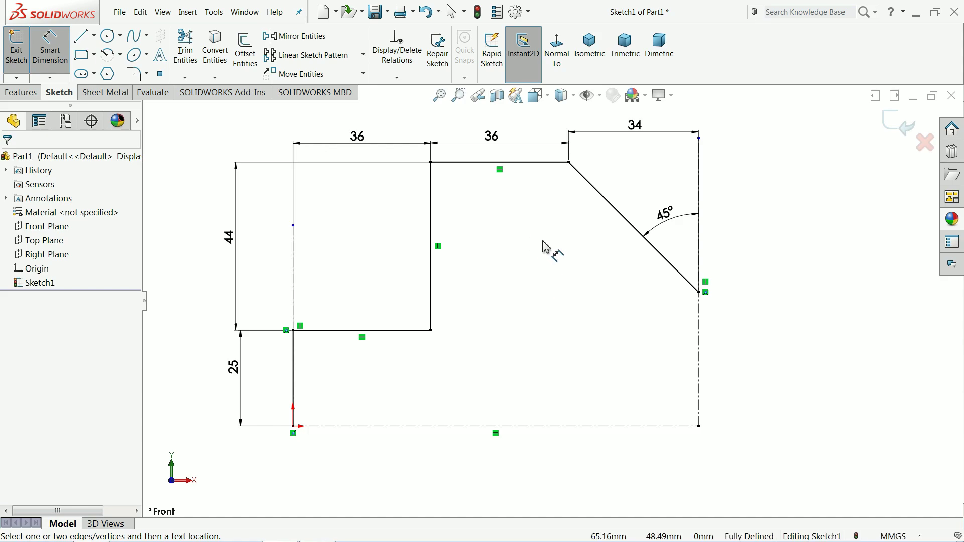
Step: Round the lower and upper inside corners with 8 mm sketch fillets
click(134, 75)
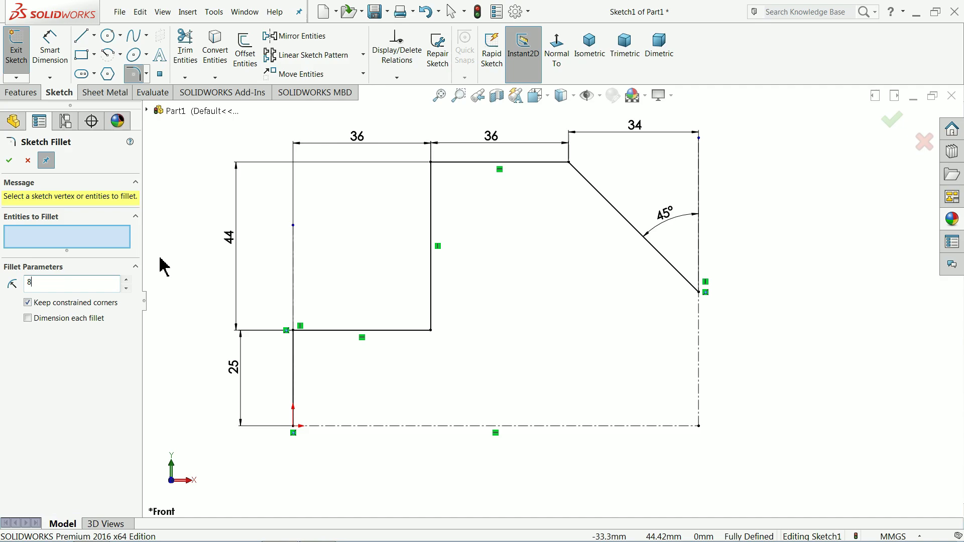
click(294, 331)
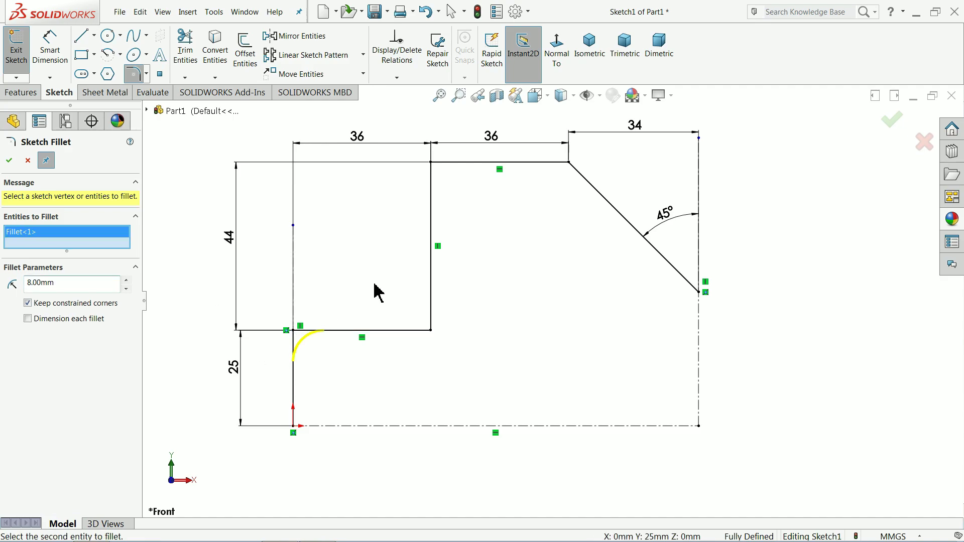
click(435, 171)
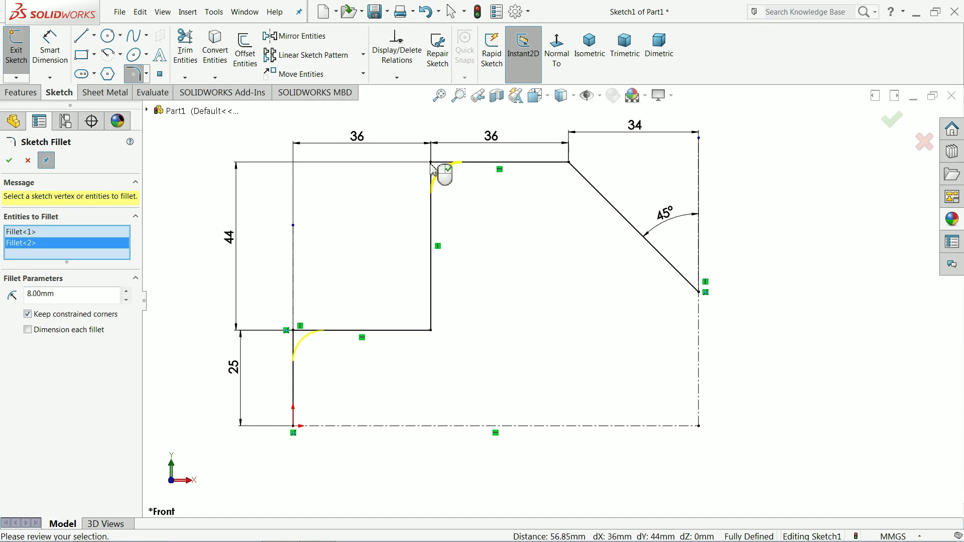
click(9, 161)
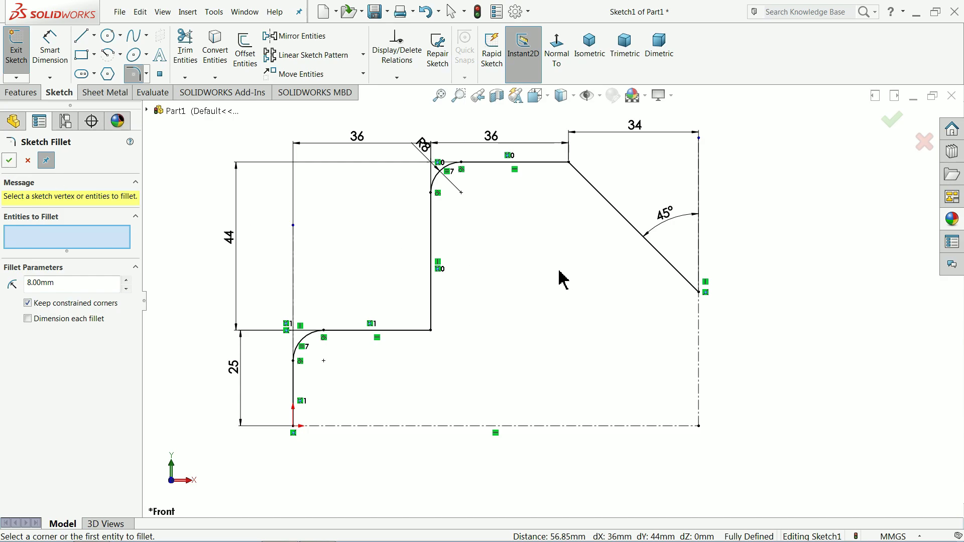
scroll(561, 281, up, 2)
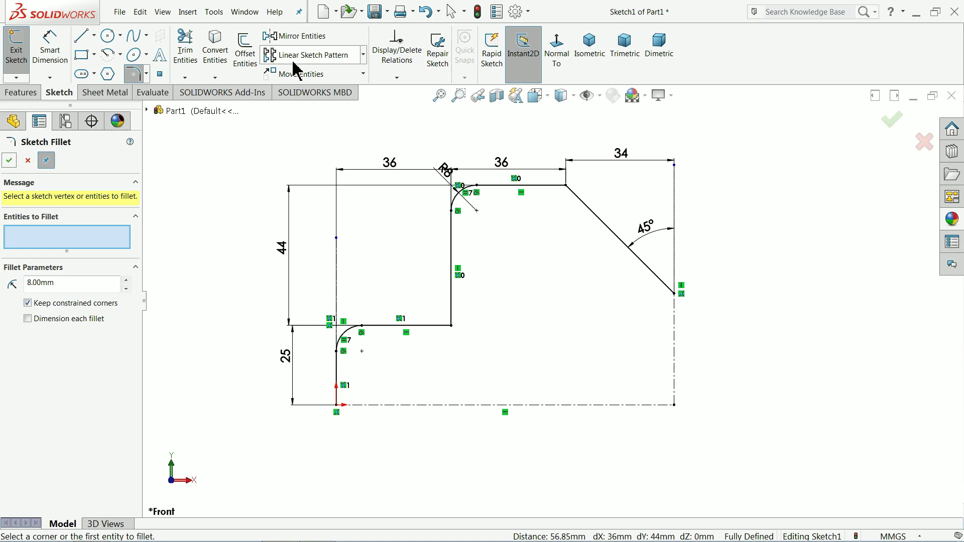
Step: Mirror the box-selected half profile about the vertical centerline
click(301, 37)
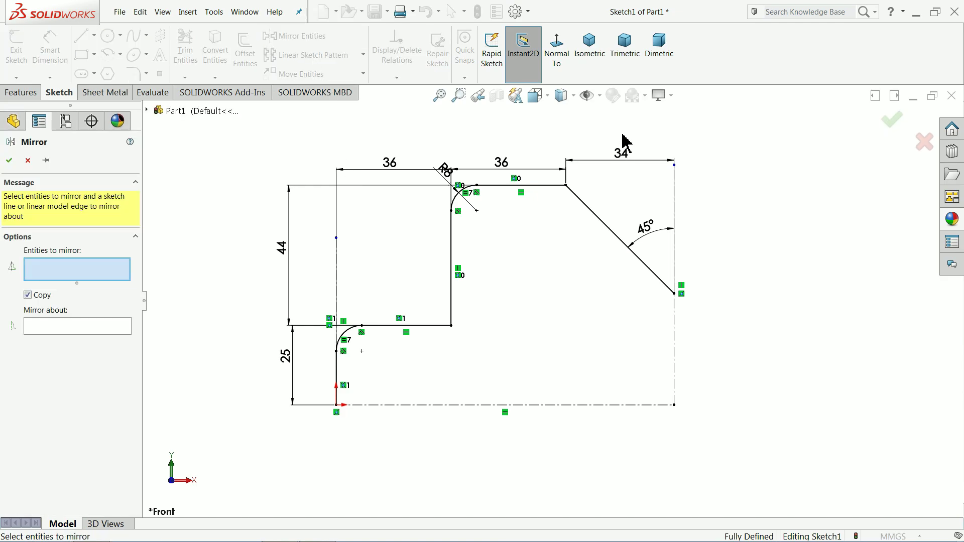
drag(623, 135, 313, 373)
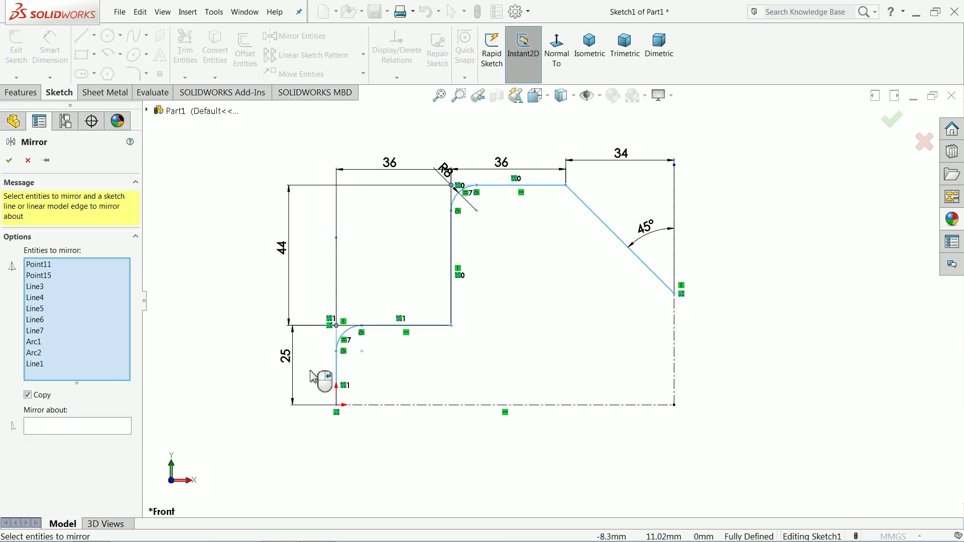
click(74, 431)
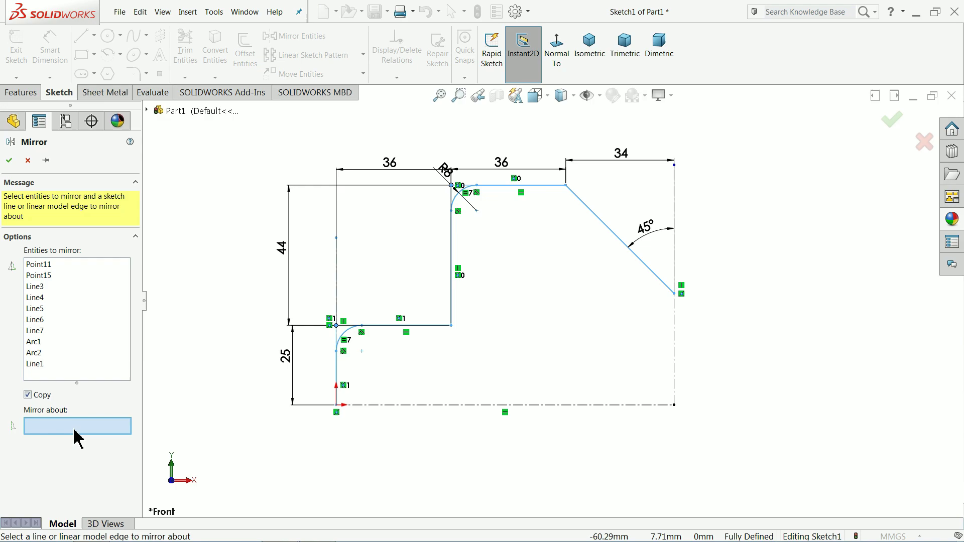
click(674, 334)
click(9, 160)
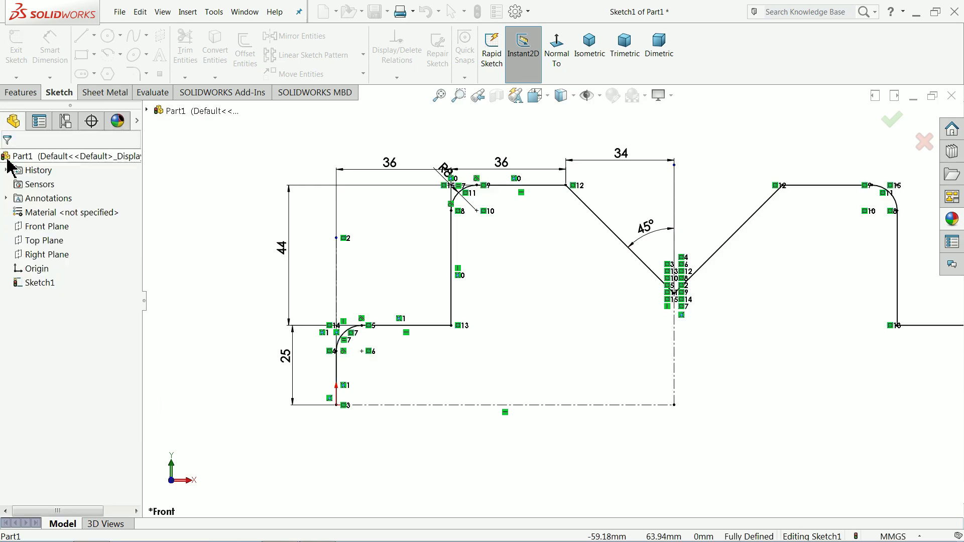
scroll(602, 321, up, 3)
scroll(652, 351, down, 2)
scroll(648, 345, down, 1)
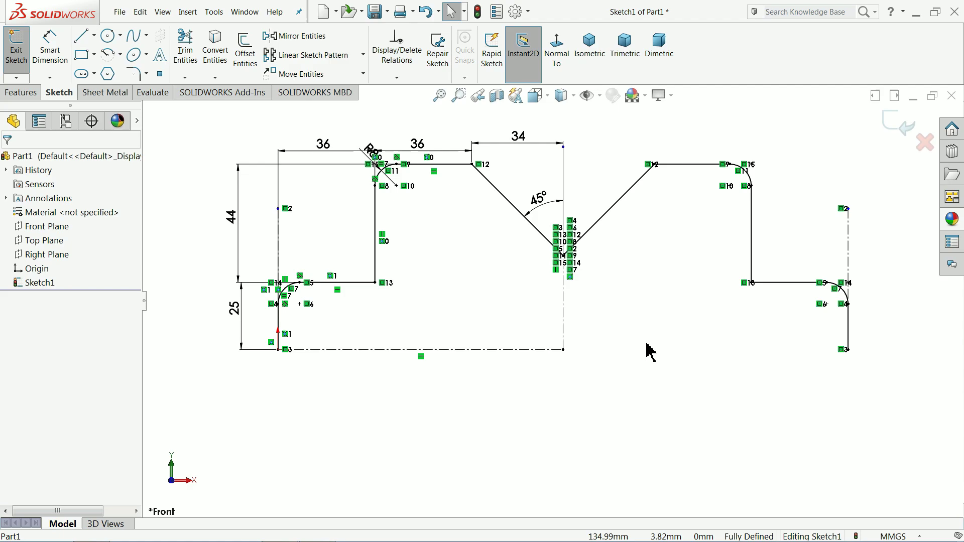
Step: Draw the 212 mm bottom line closing the jaw outline
key(l)
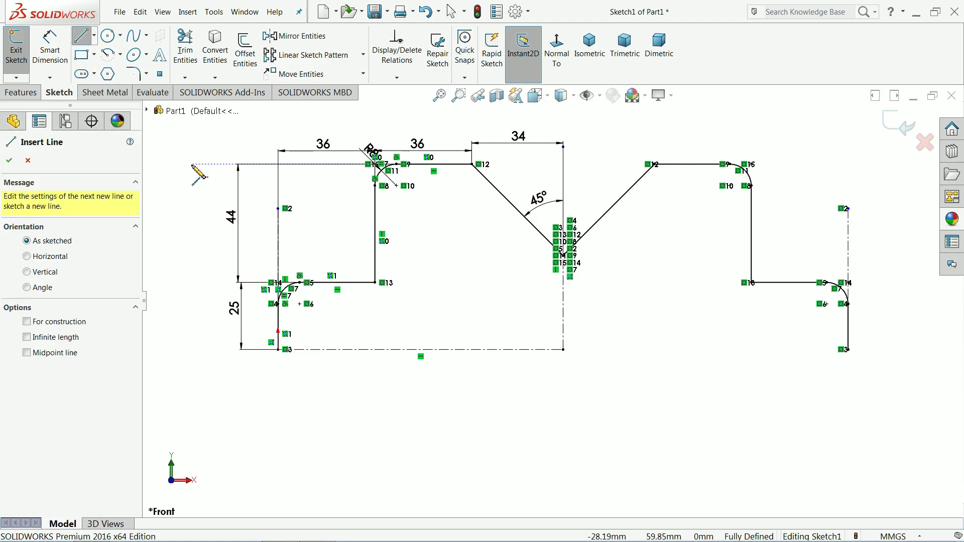
click(279, 349)
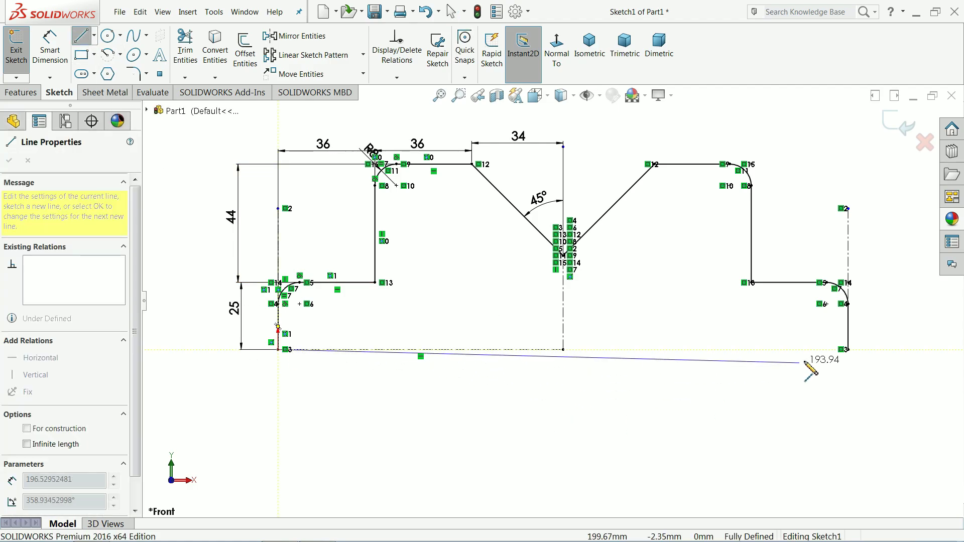
click(849, 350)
right_click(655, 400)
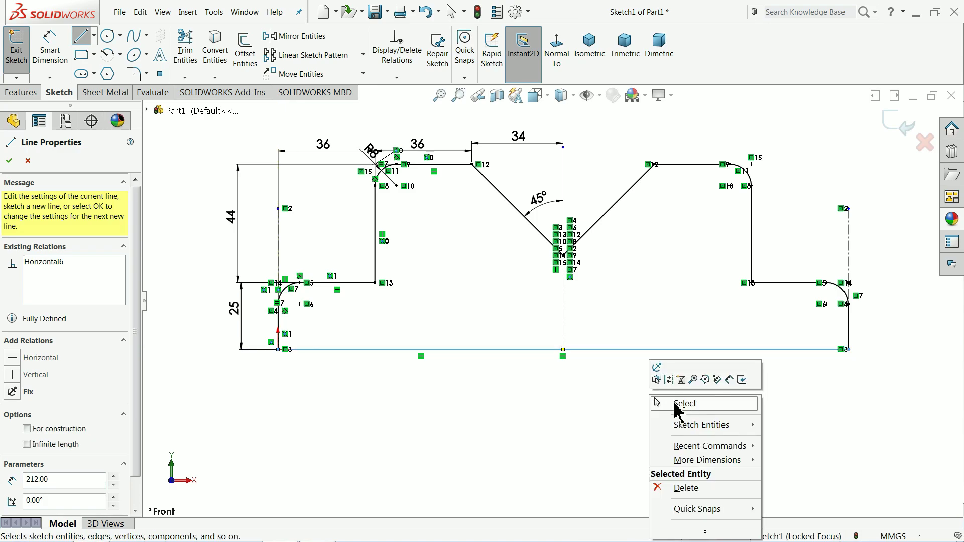
click(662, 403)
Step: Round the V-notch's bottom corner with a 5 mm sketch fillet
click(133, 74)
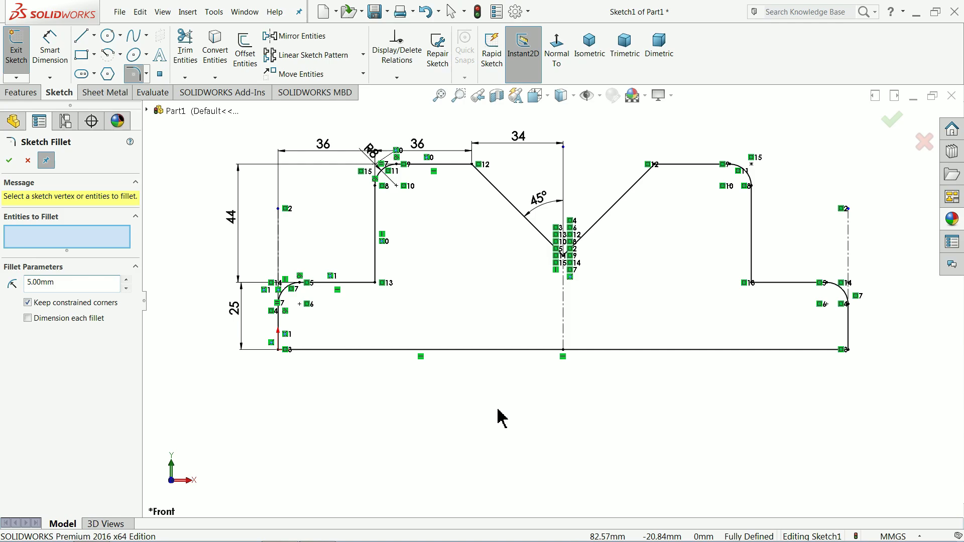
scroll(570, 279, down, 2)
scroll(553, 208, down, 2)
scroll(527, 267, down, 1)
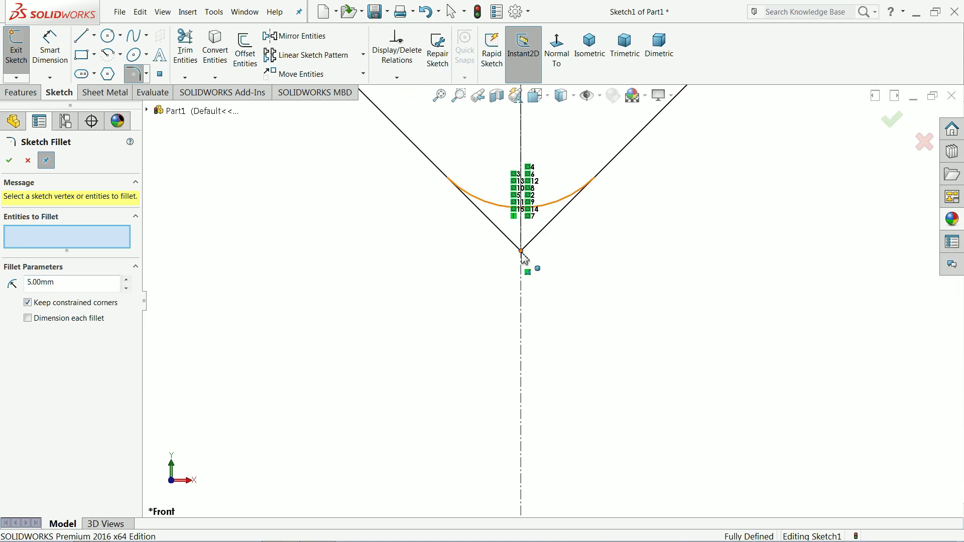
click(522, 253)
click(7, 166)
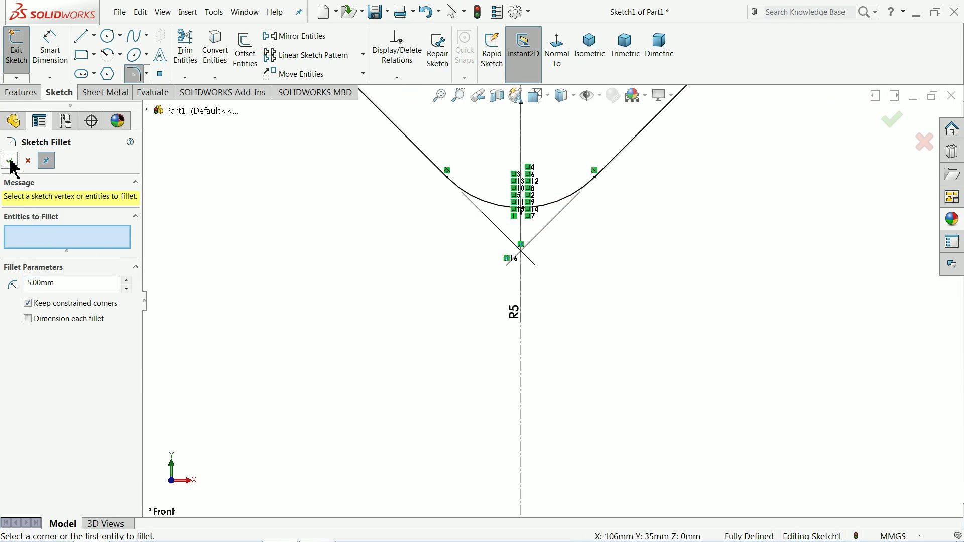
scroll(543, 314, up, 3)
scroll(544, 317, up, 3)
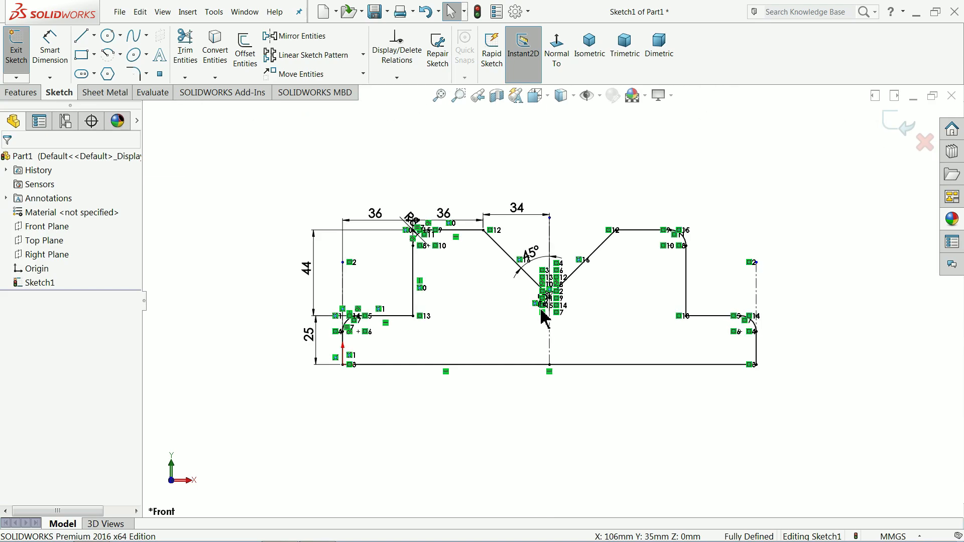
scroll(544, 317, down, 2)
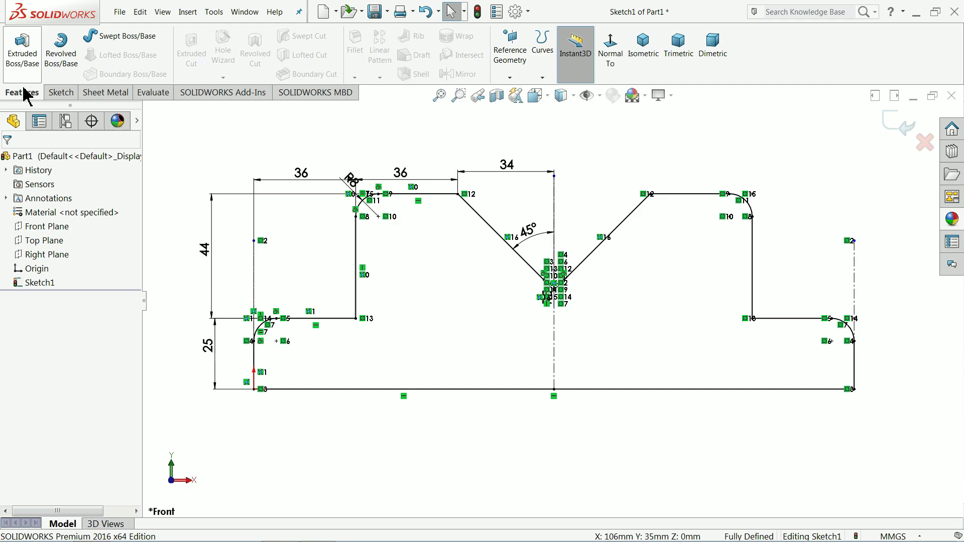
Step: Extrude the jaw profile 63 mm Mid Plane as Boss-Extrude1
click(19, 53)
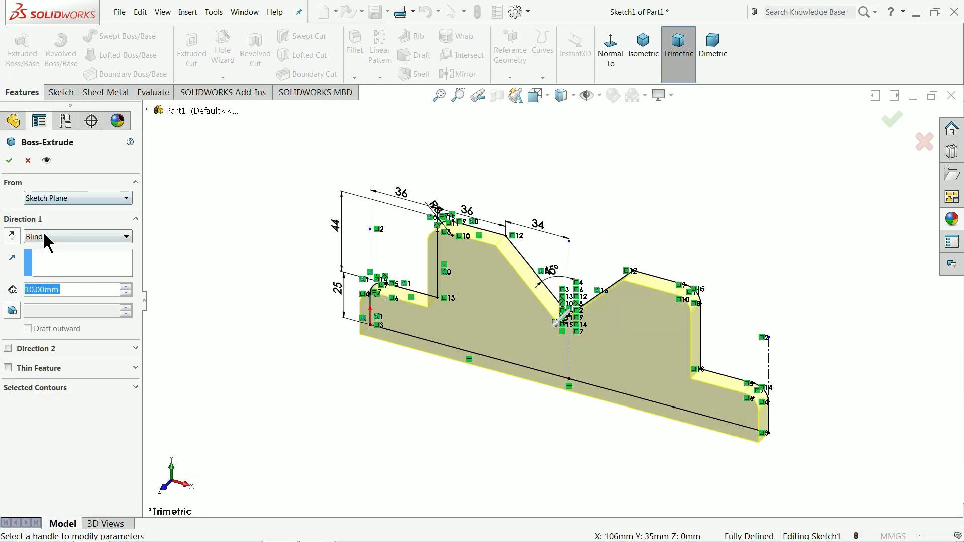
click(45, 247)
click(39, 299)
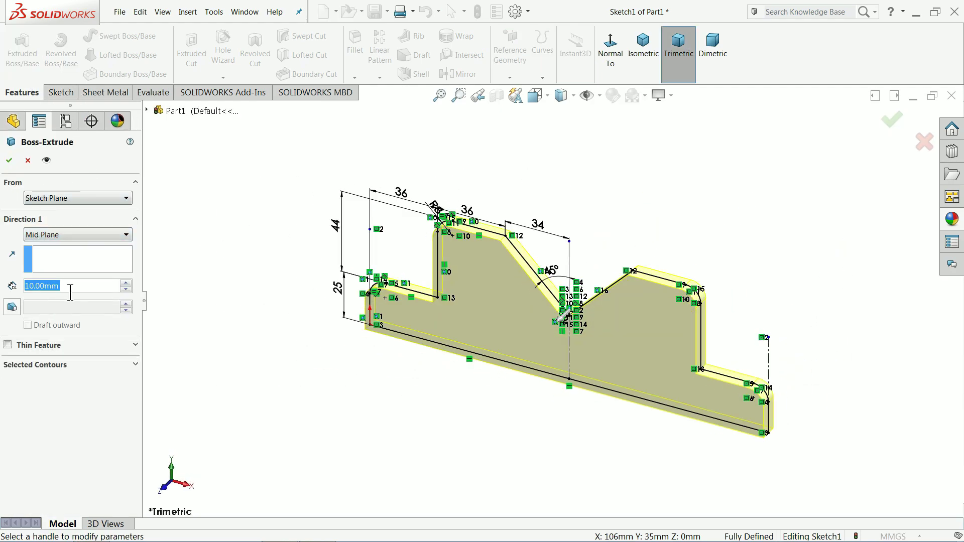
text(63)
key(Return)
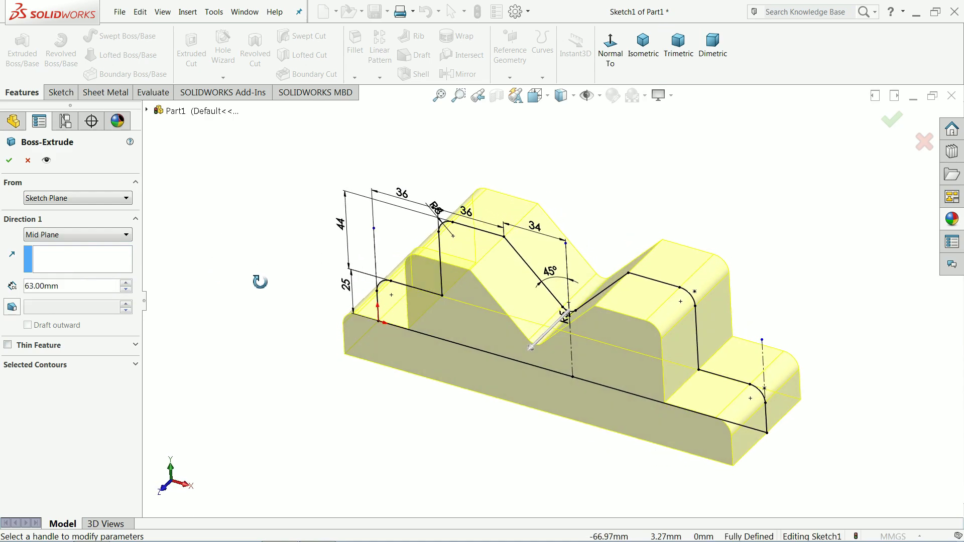
click(9, 161)
mouse_move(247, 221)
middle_down()
mouse_move(310, 245)
mouse_move(308, 280)
mouse_move(251, 196)
mouse_move(200, 212)
mouse_move(225, 183)
mouse_move(286, 216)
mouse_move(254, 224)
mouse_move(270, 230)
middle_up()
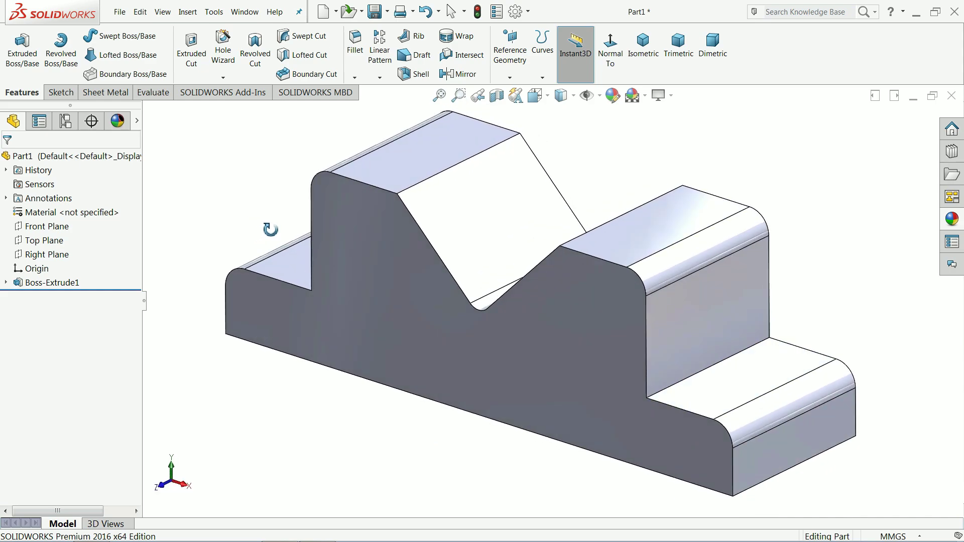
Step: On the right riser's face, viewed normal, draw a corner rectangle up to the part's top edge
scroll(552, 351, up, 3)
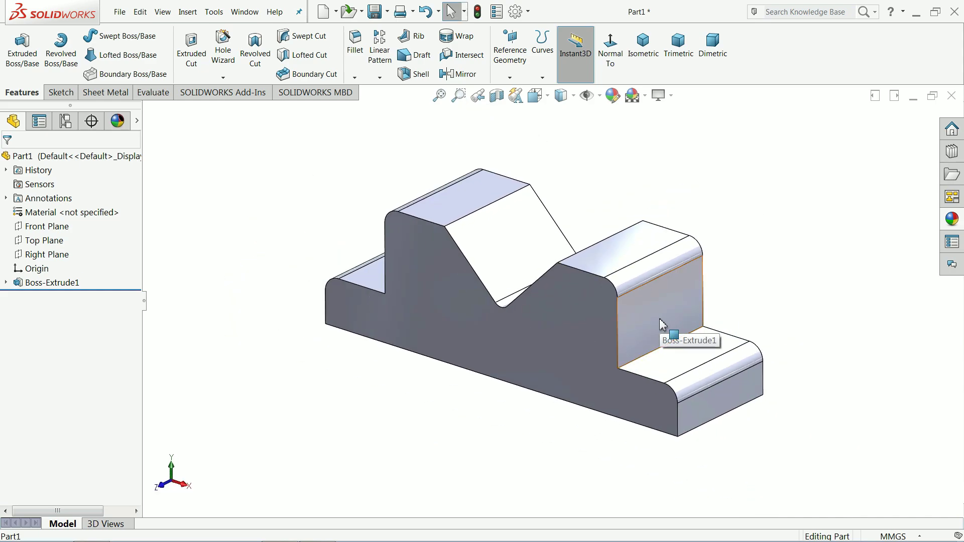
click(660, 323)
click(699, 290)
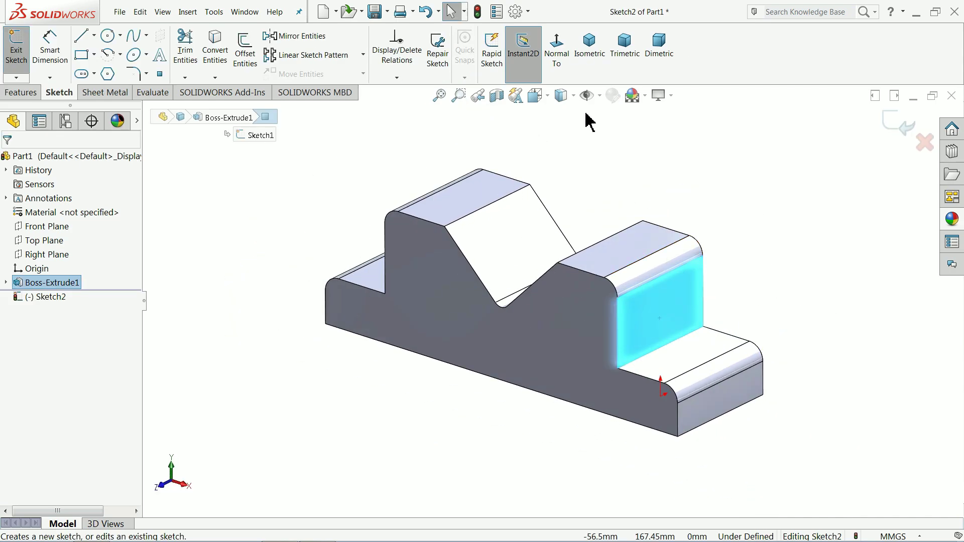
click(561, 61)
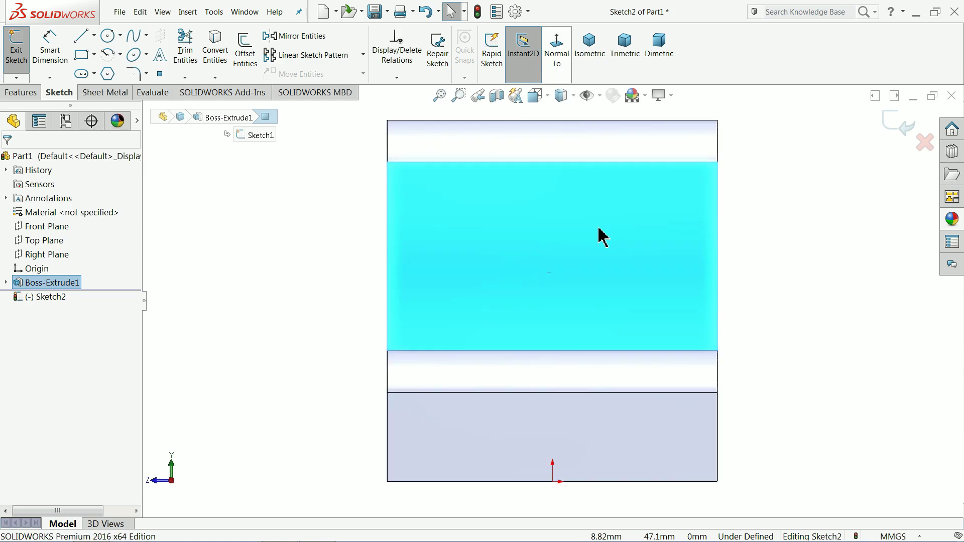
click(94, 35)
click(108, 67)
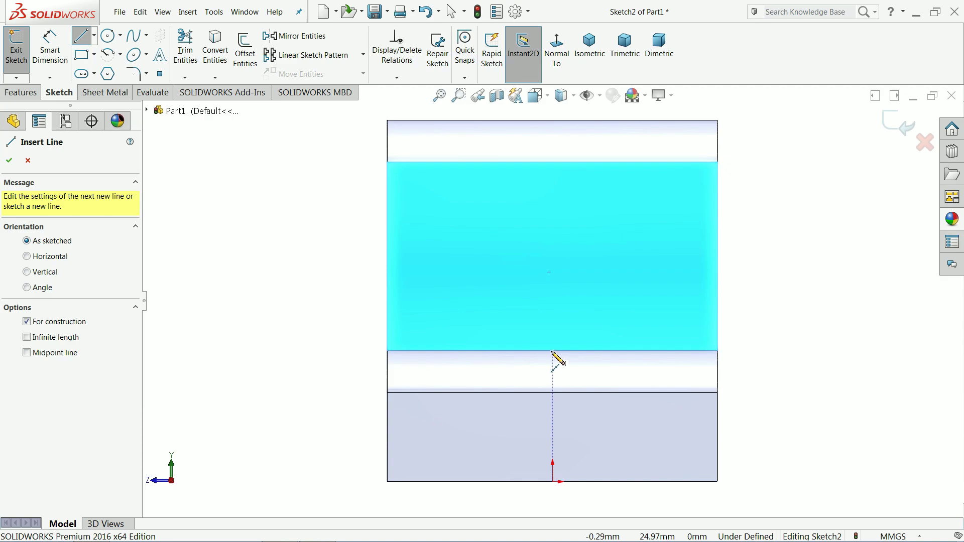
click(94, 55)
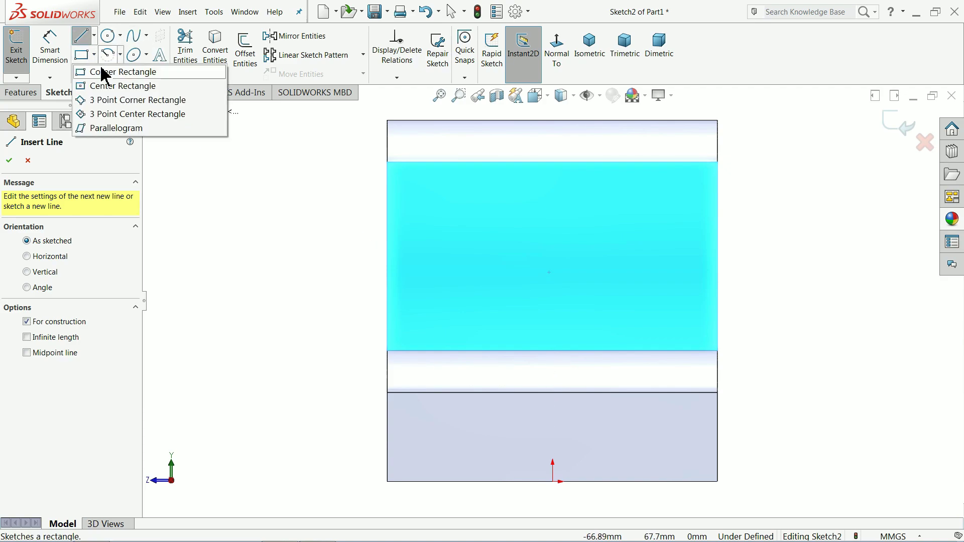
click(101, 72)
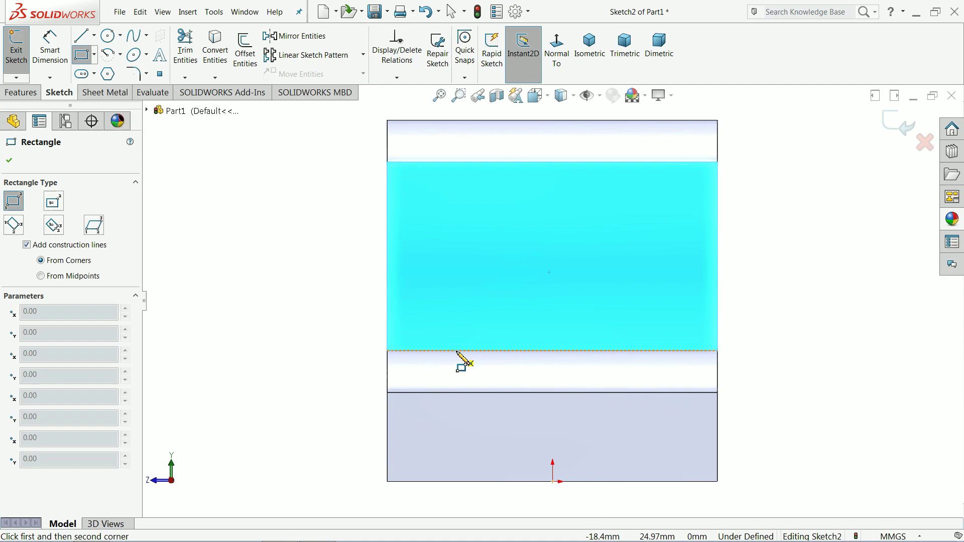
click(457, 350)
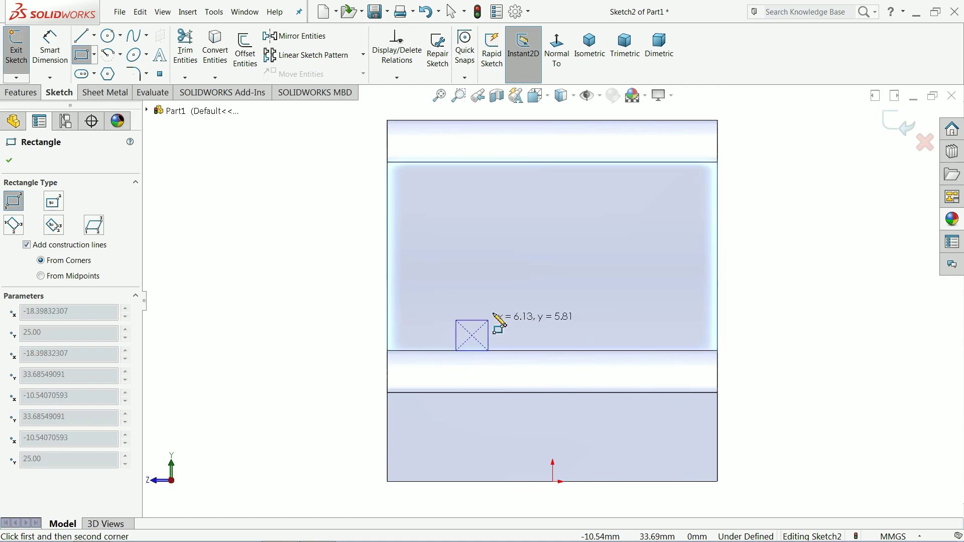
click(617, 121)
Step: Dimension the rectangle's top edge to 28.4 mm
click(50, 50)
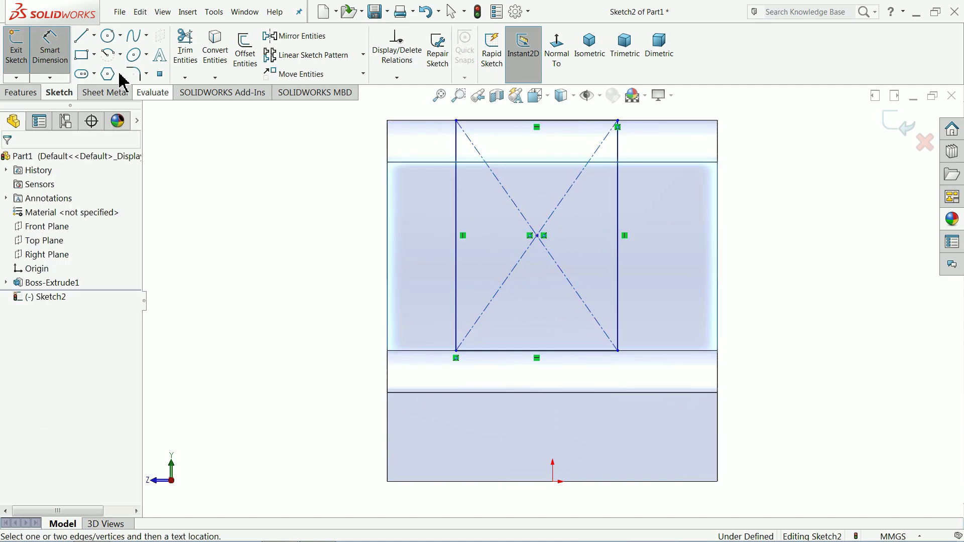
scroll(527, 226, up, 2)
scroll(537, 201, down, 4)
click(544, 196)
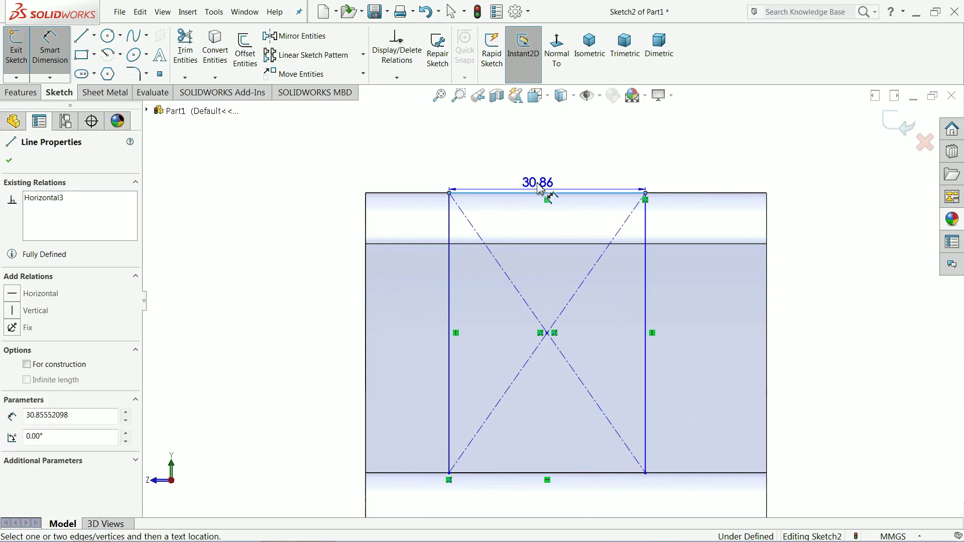
click(536, 153)
text(28.4)
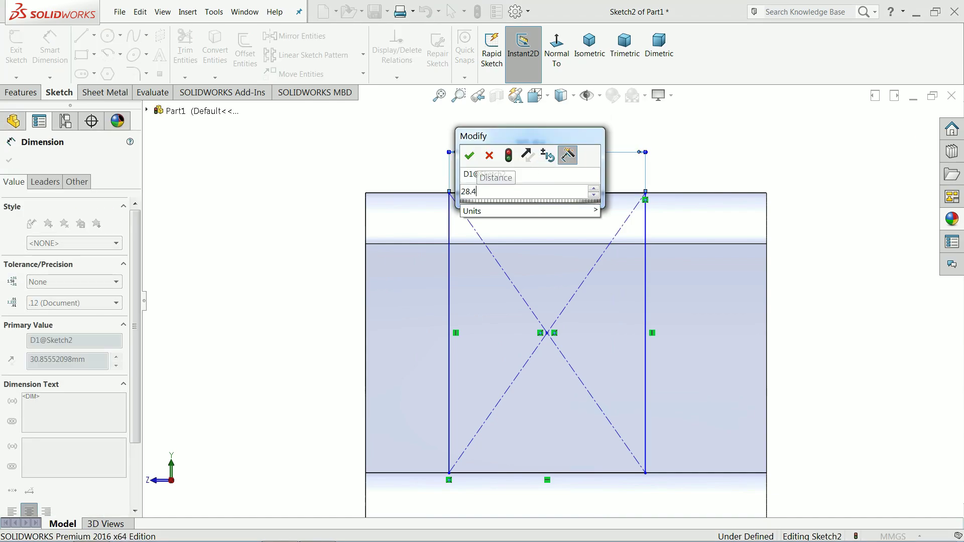
key(Return)
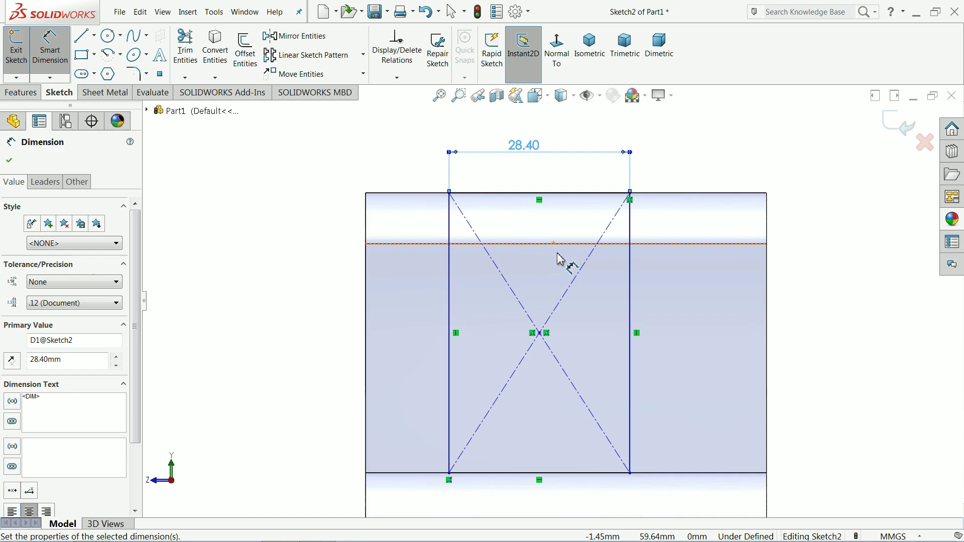
scroll(560, 258, up, 2)
scroll(576, 314, up, 1)
scroll(581, 379, down, 2)
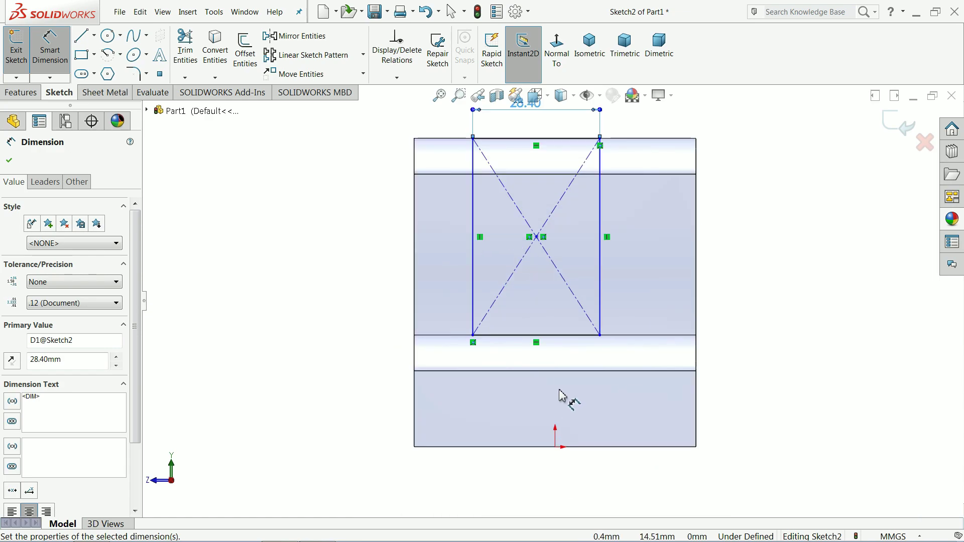
Step: Add a vertical centreline from the rectangle's centre to the origin to fully define it
click(93, 36)
click(103, 65)
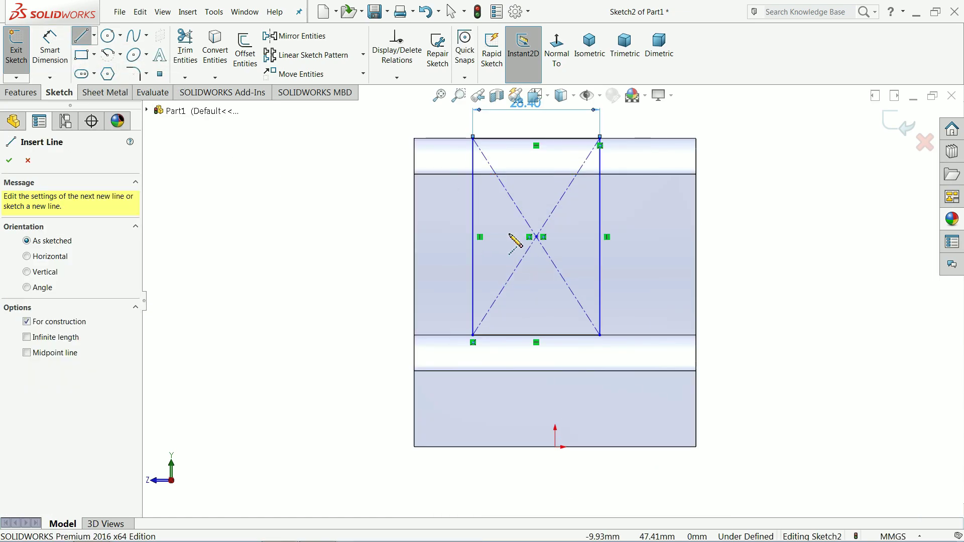
click(536, 237)
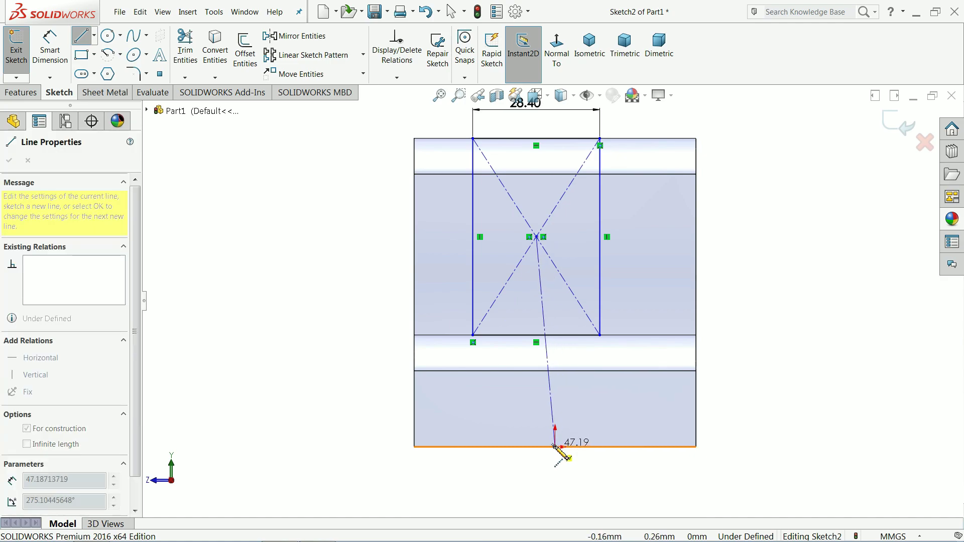
click(555, 447)
right_click(308, 300)
click(317, 300)
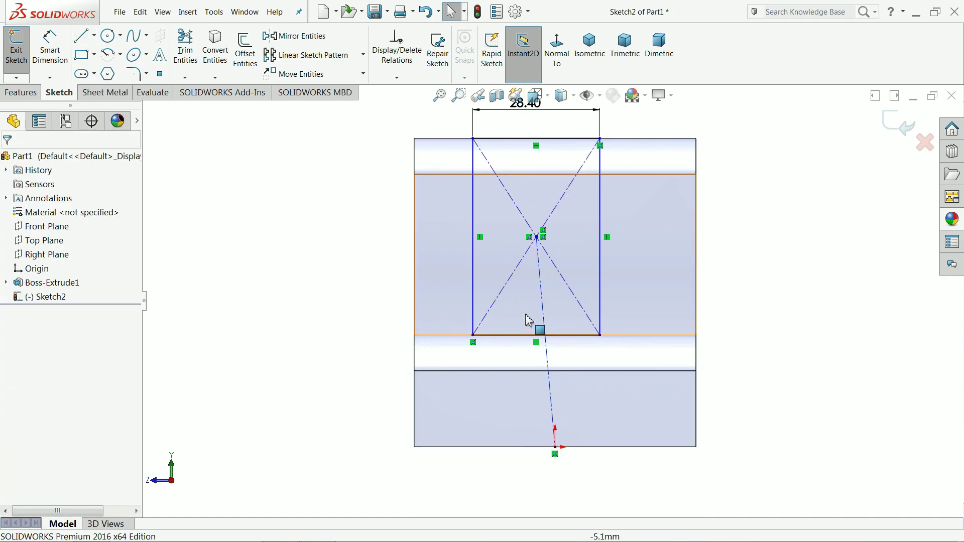
click(547, 315)
click(584, 275)
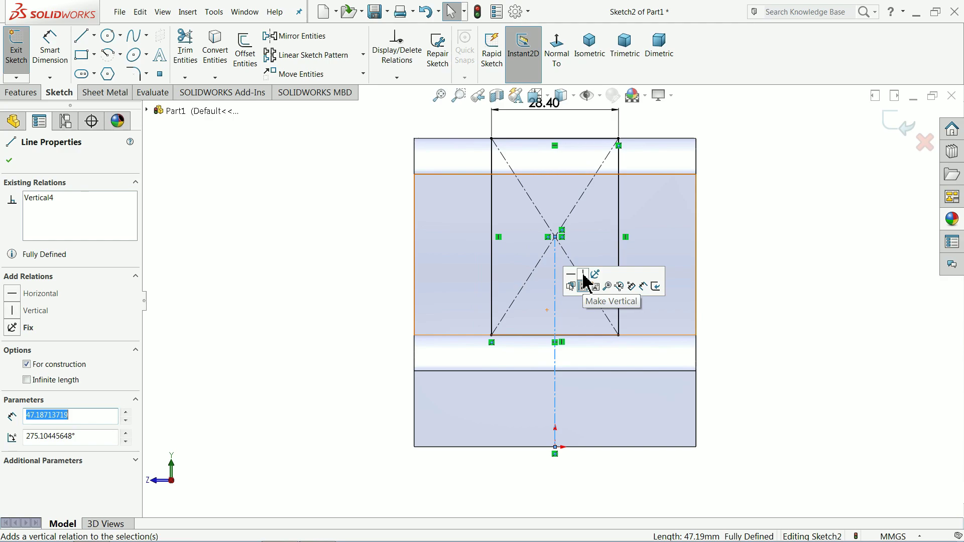
click(753, 208)
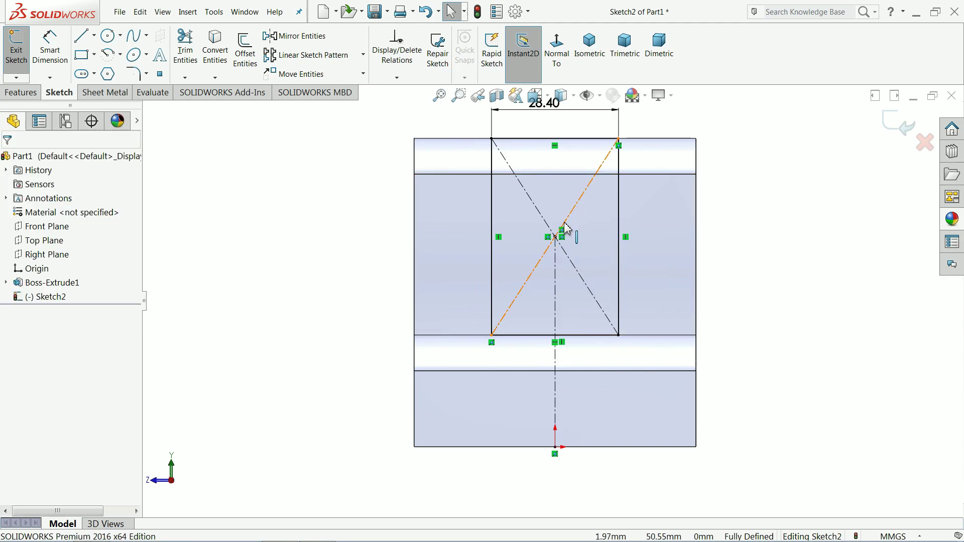
click(35, 93)
Step: Cut-extrude the 28.4 mm rectangle Up To Surface at the jaw's far face
click(198, 46)
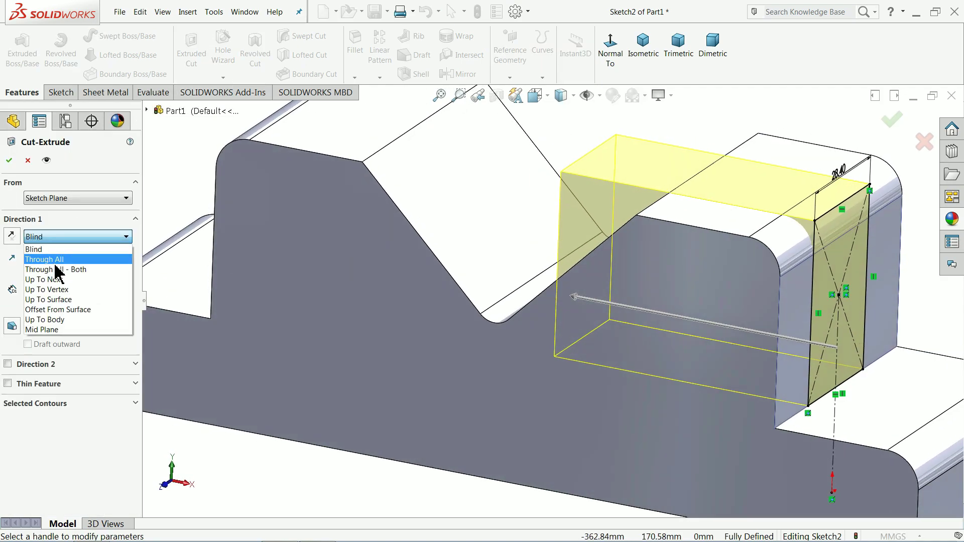
click(59, 260)
click(94, 238)
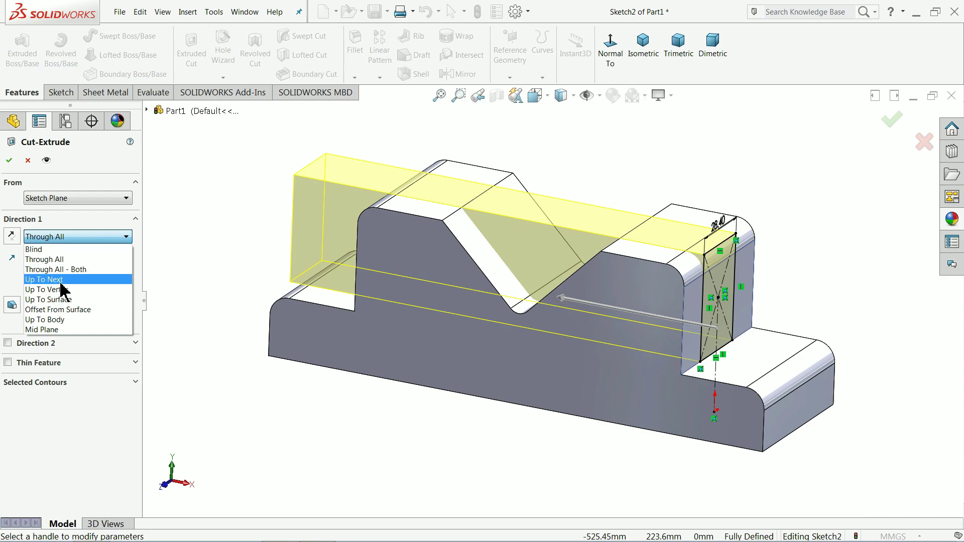
click(60, 300)
mouse_move(230, 280)
middle_down()
mouse_move(394, 256)
mouse_move(389, 281)
middle_up()
click(394, 254)
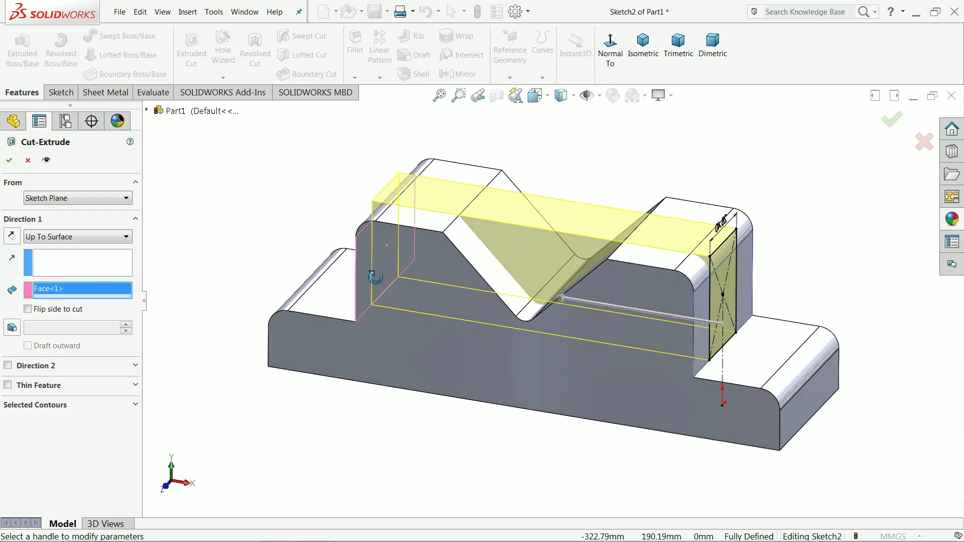
scroll(489, 285, down, 3)
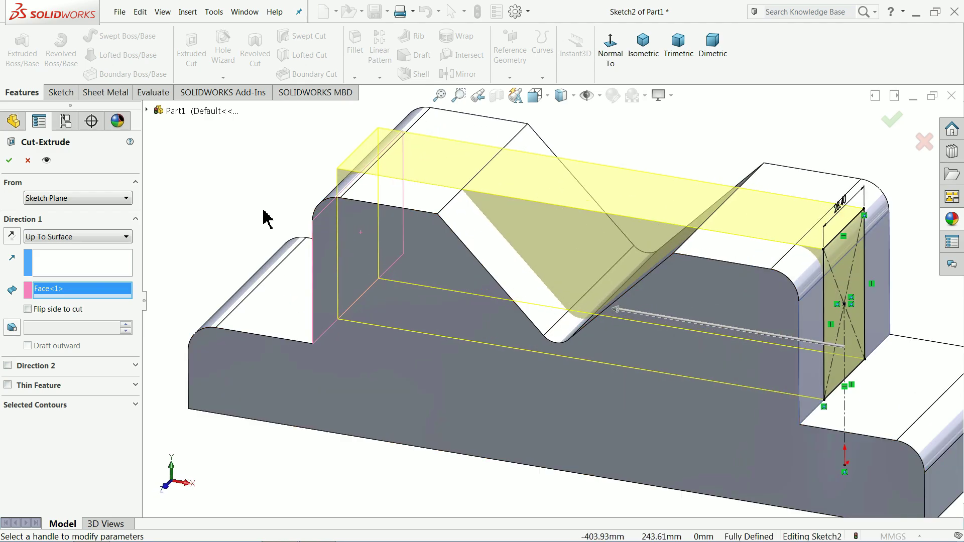
click(9, 161)
mouse_move(254, 194)
middle_down()
mouse_move(230, 269)
mouse_move(211, 267)
mouse_move(263, 256)
mouse_move(254, 191)
mouse_move(266, 203)
middle_up()
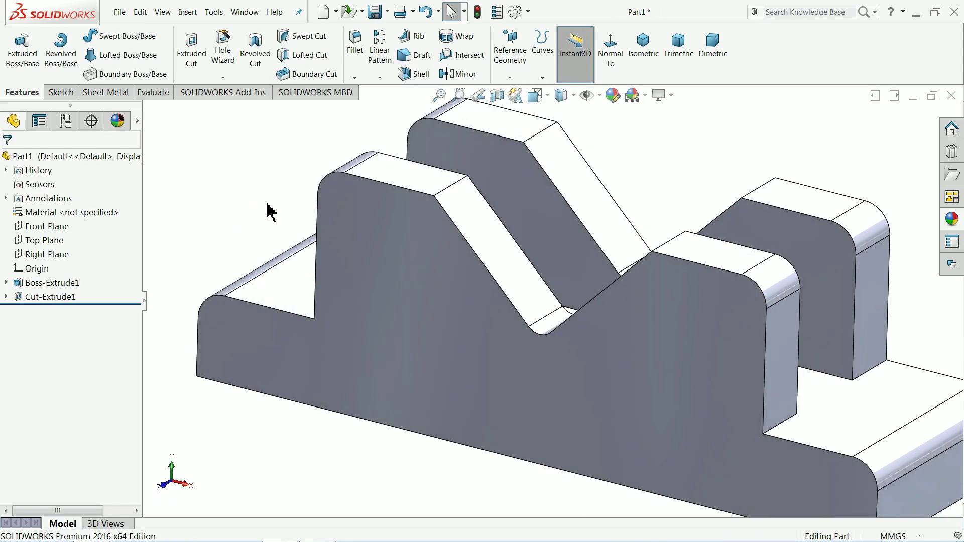
Step: Start a sketch on the front face, view it normal-to, and draw a circle on the left block
scroll(504, 319, up, 2)
click(451, 269)
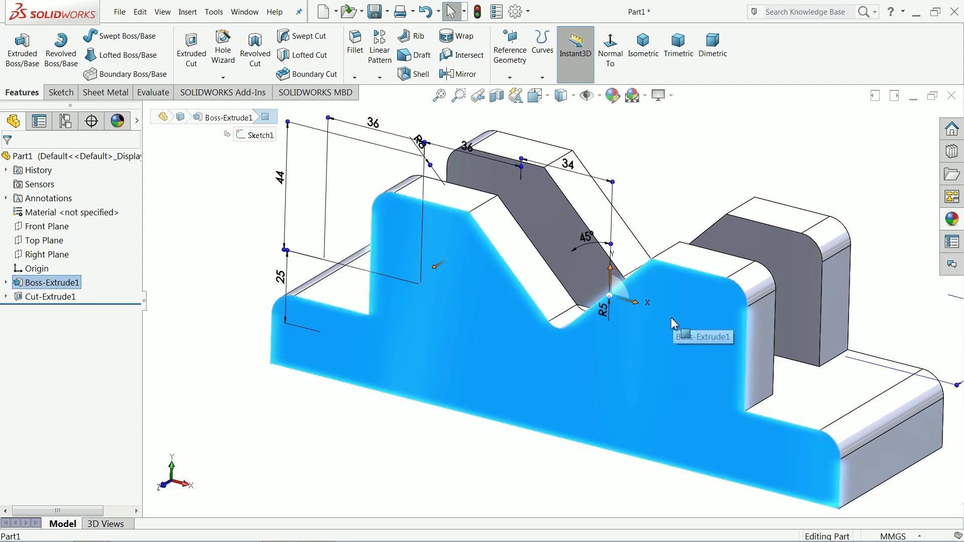
click(61, 93)
click(16, 50)
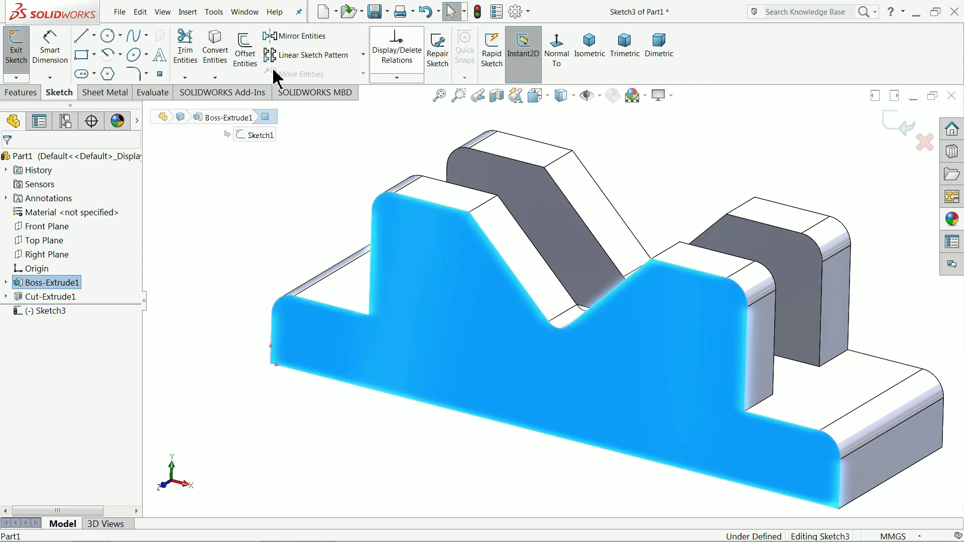
click(560, 56)
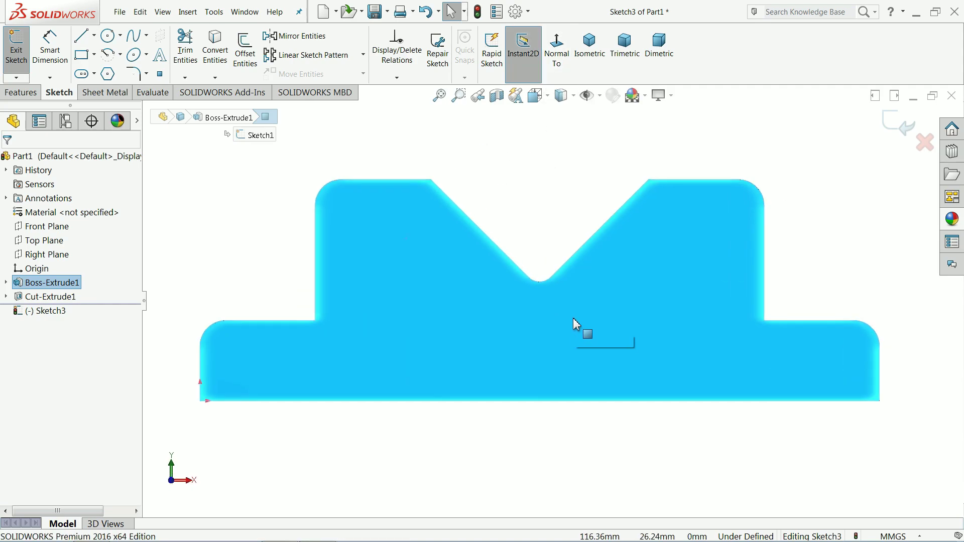
click(109, 36)
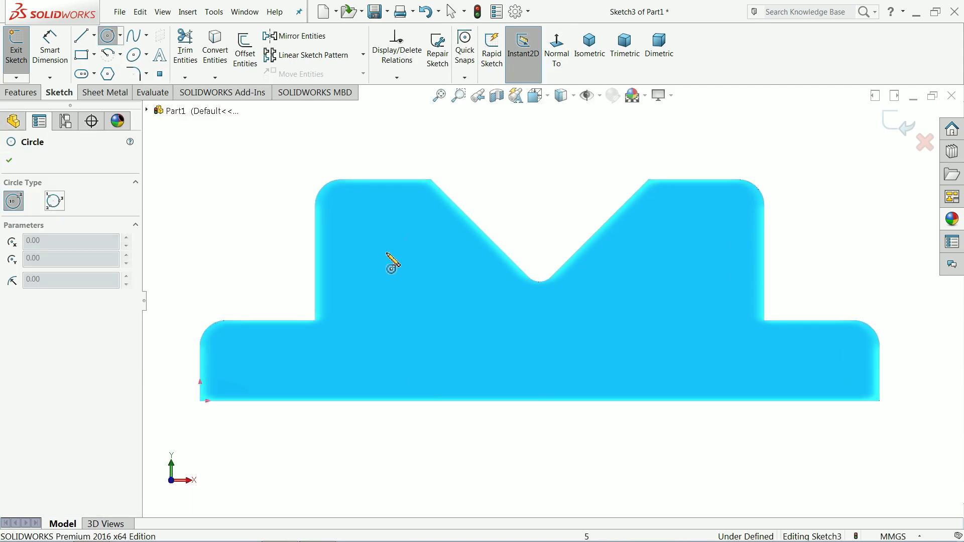
click(380, 239)
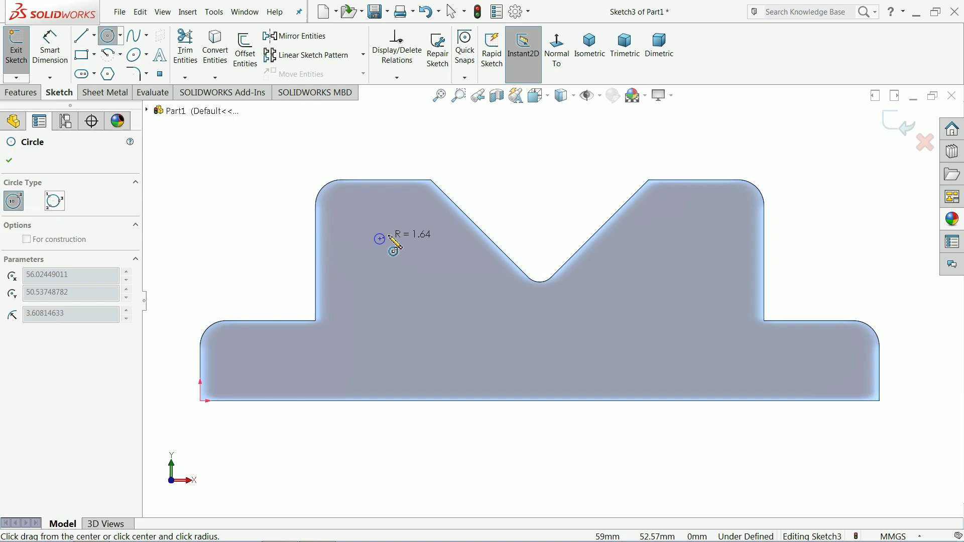
click(403, 216)
Step: Draw a vertical centerline from the bottom edge up through the V-notch
click(94, 36)
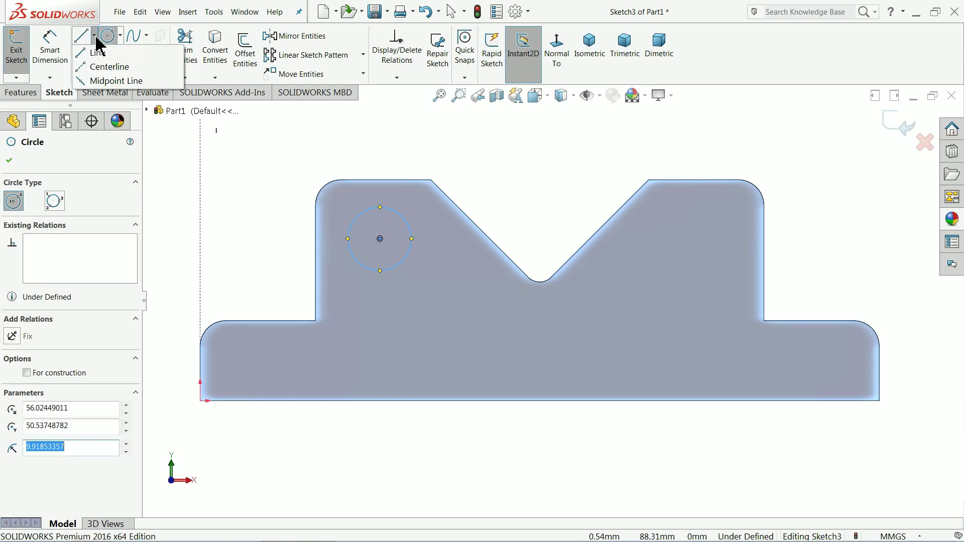
click(108, 66)
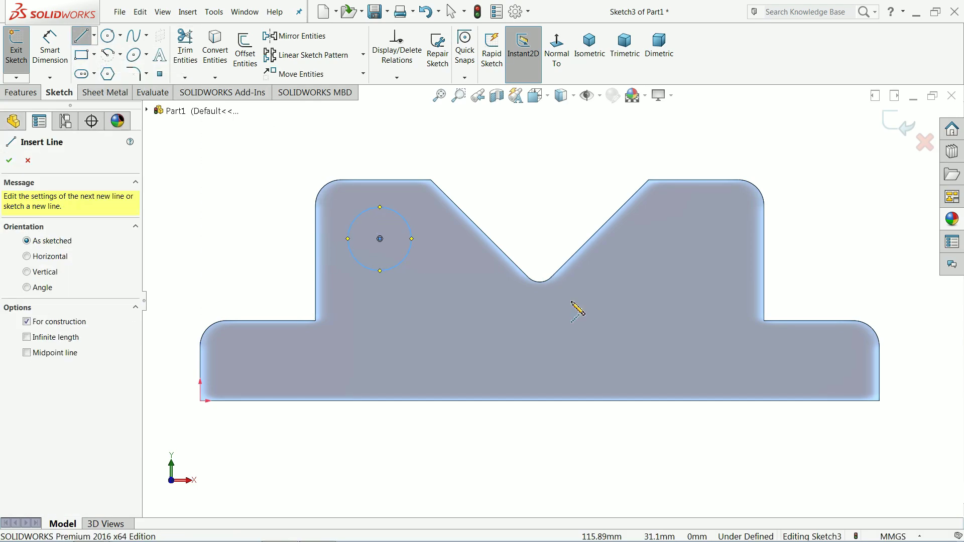
click(538, 400)
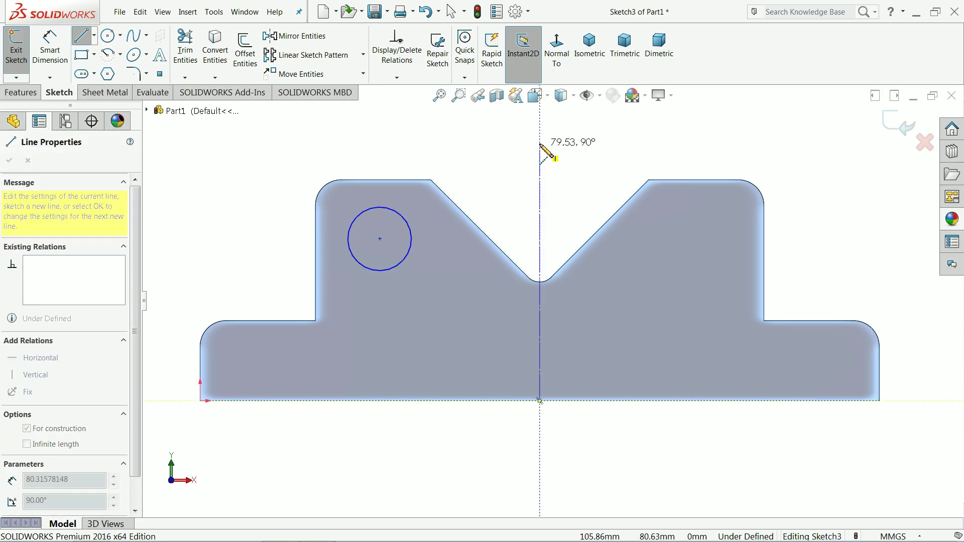
click(540, 129)
right_click(559, 129)
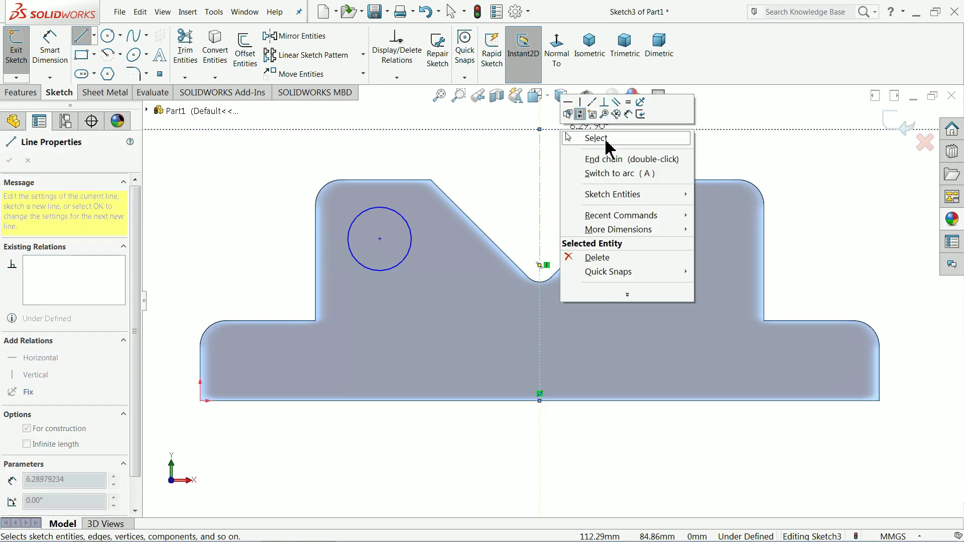
click(598, 138)
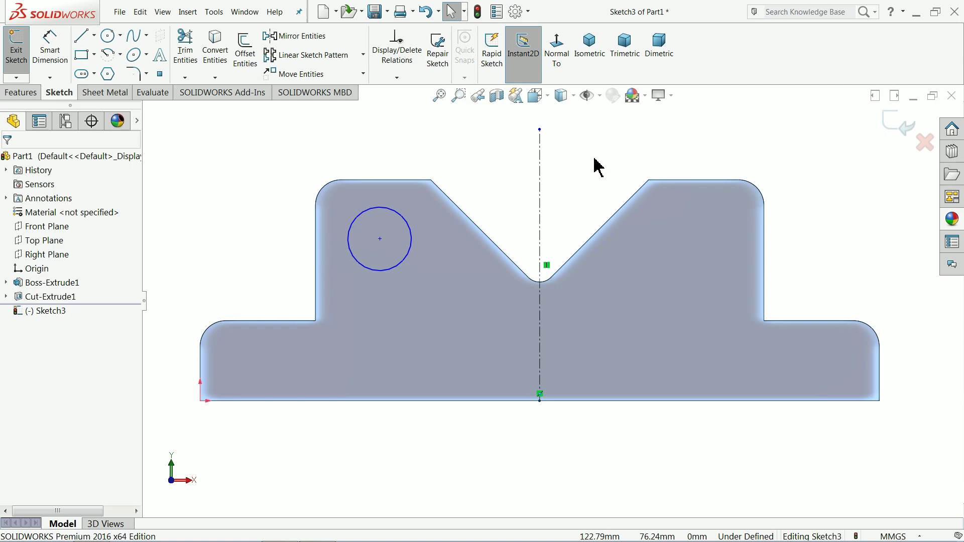
click(49, 50)
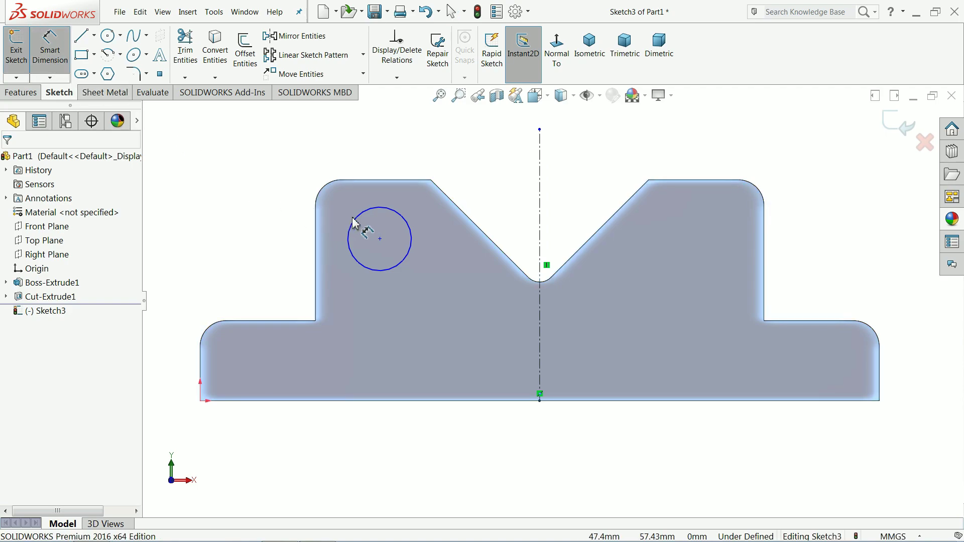
Step: Dimension the circle to Ø13 and 48 mm from the centerline
click(357, 232)
click(294, 241)
text(13)
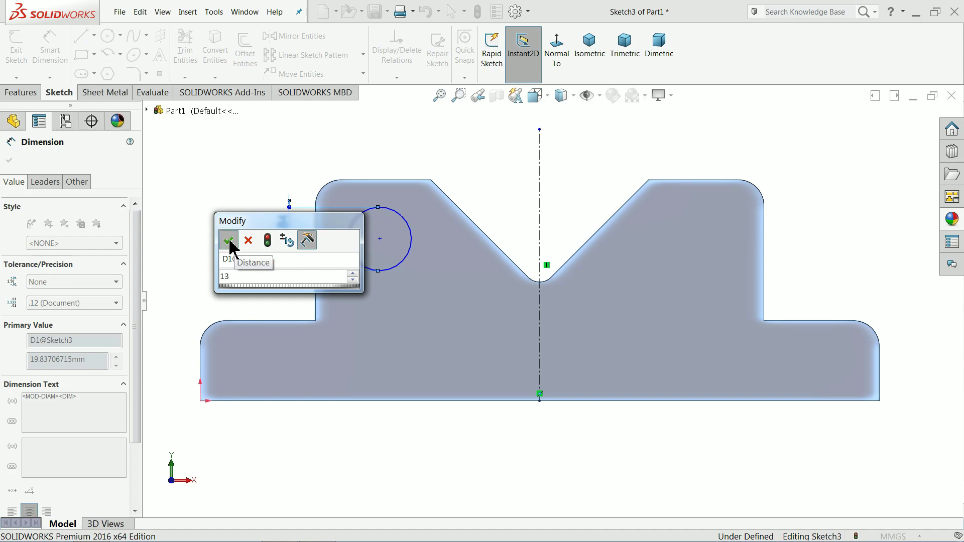
click(228, 241)
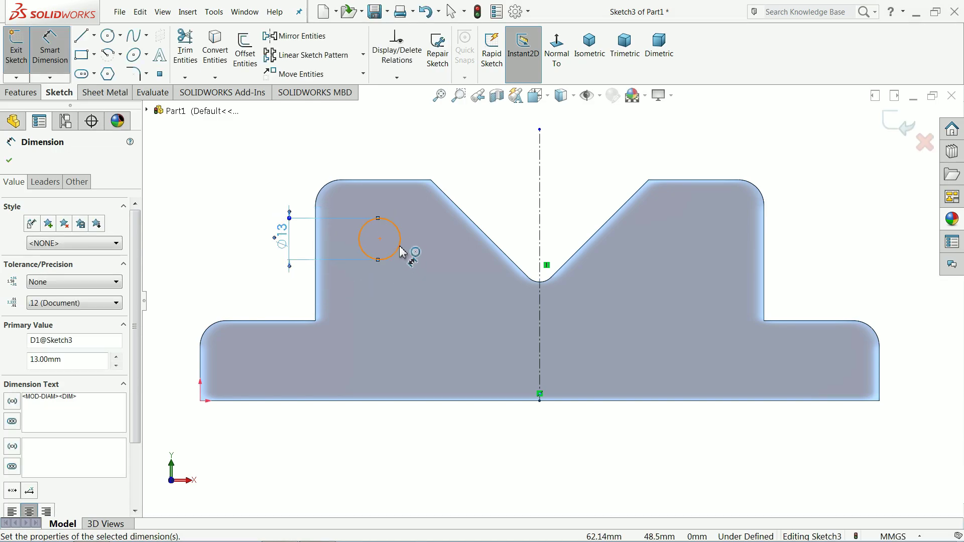
click(405, 255)
click(539, 219)
click(461, 150)
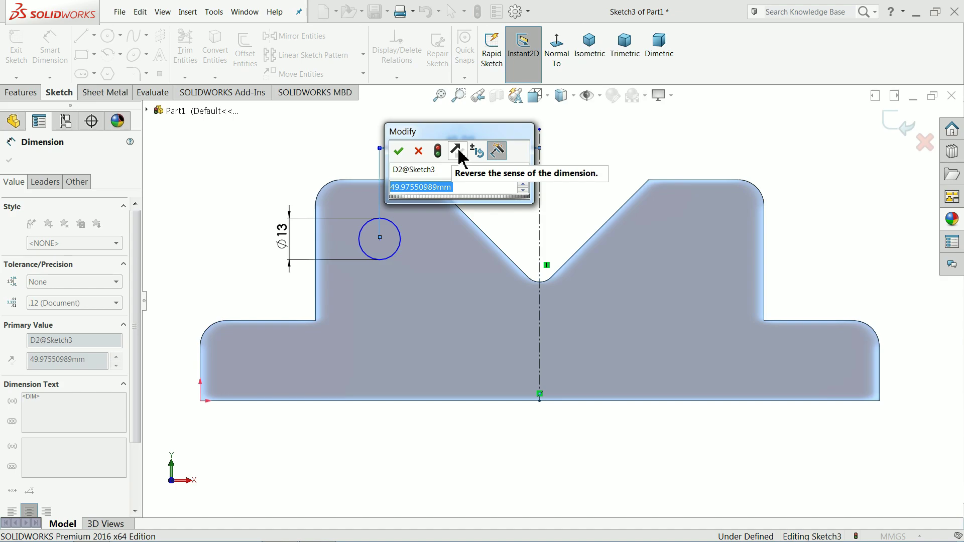
text(48)
key(Return)
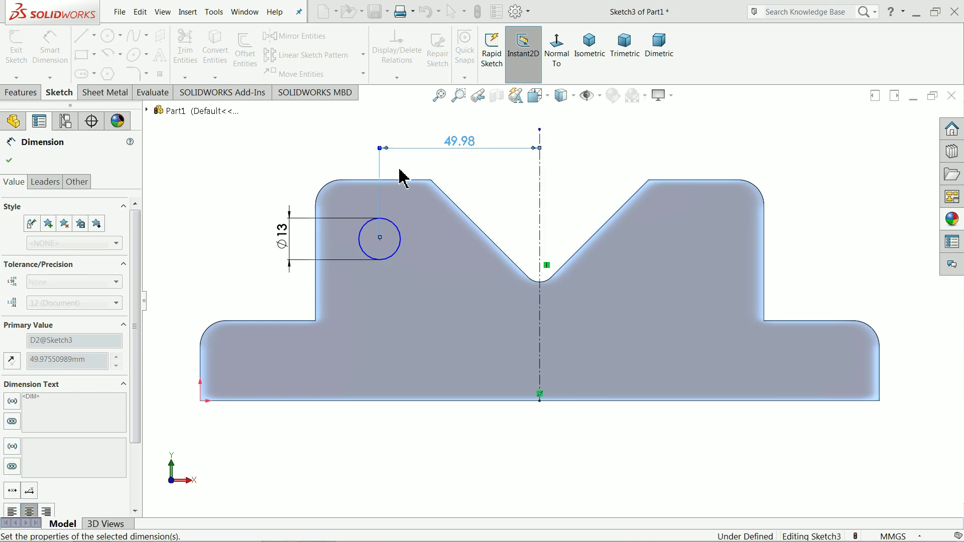
Step: Locate the circle 22 mm below the top edge of the left block
click(398, 228)
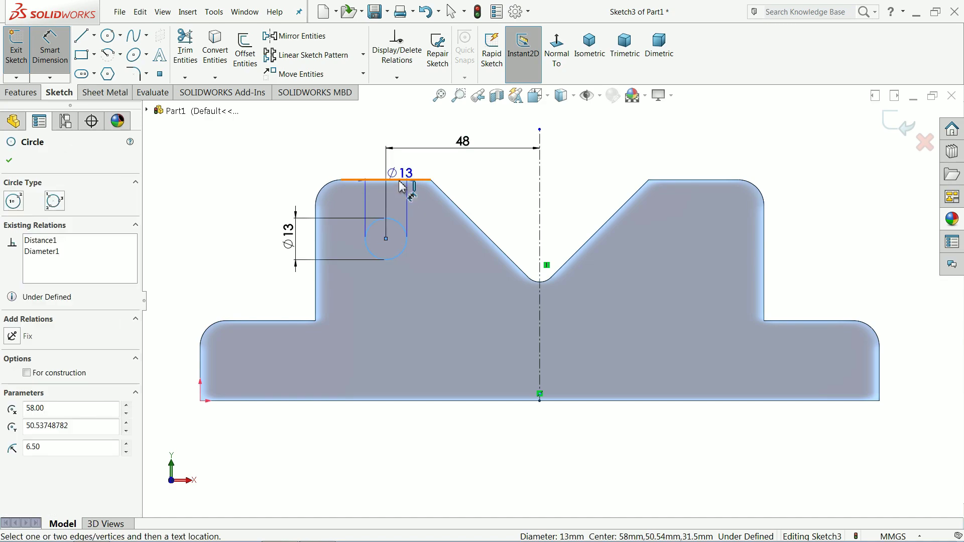
click(402, 187)
click(240, 216)
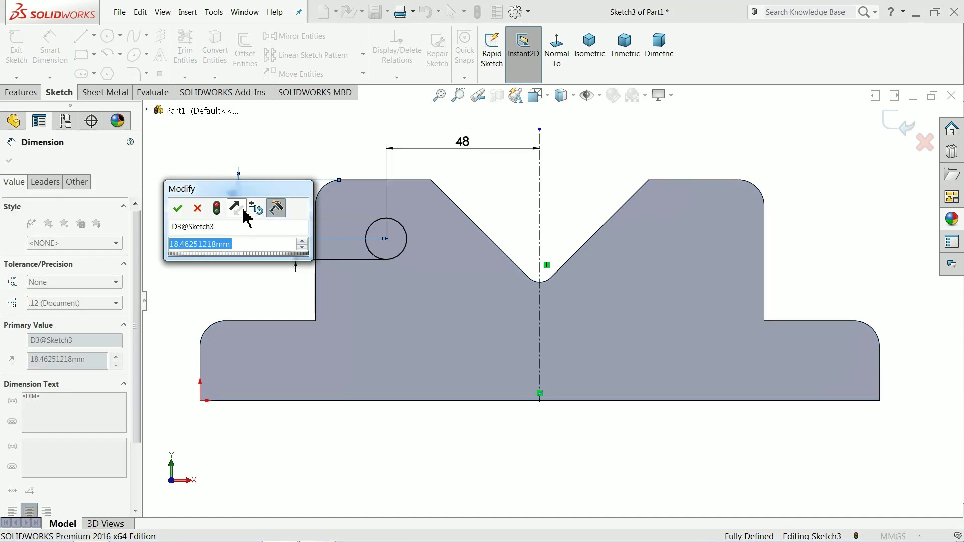
text(22)
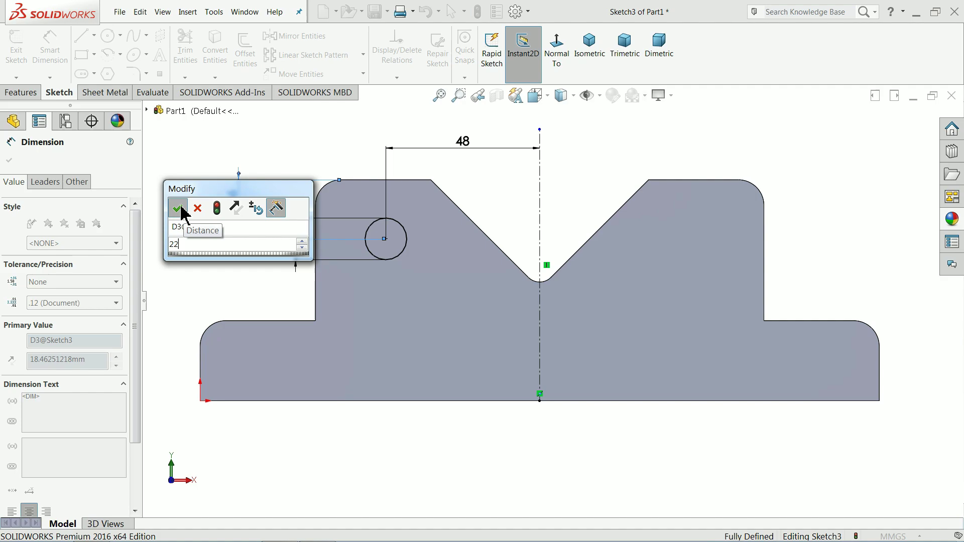
click(181, 210)
click(10, 163)
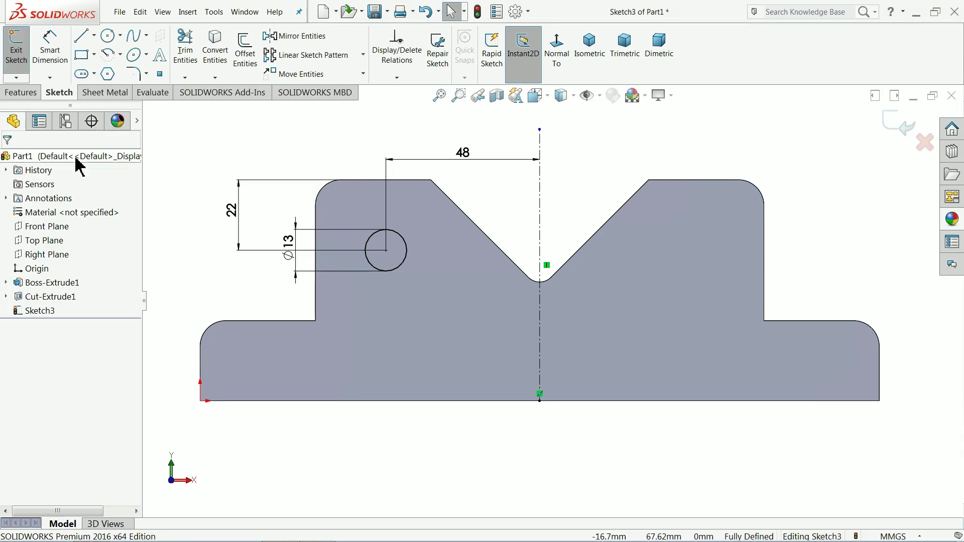
Step: Mirror the circle across the vertical centerline to the right side
click(299, 37)
click(404, 266)
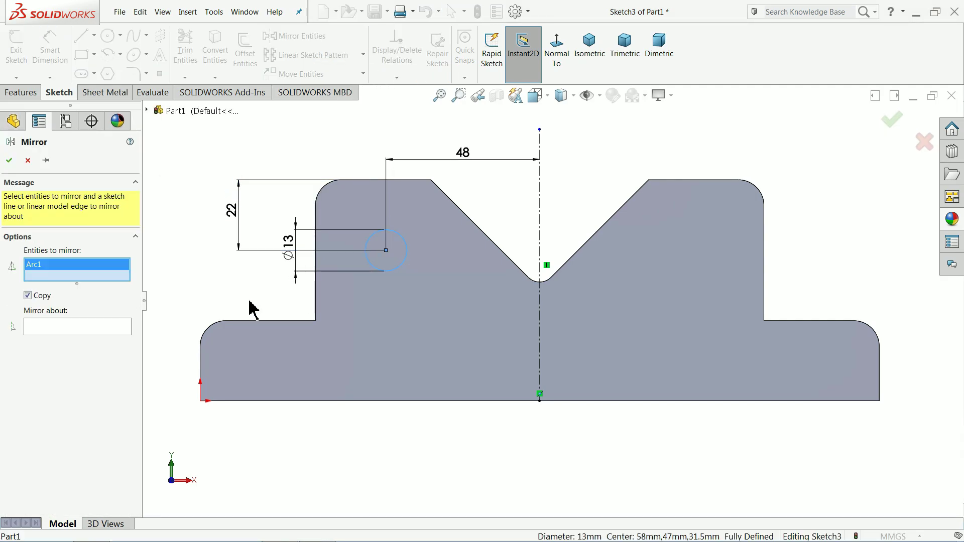
click(94, 330)
click(540, 236)
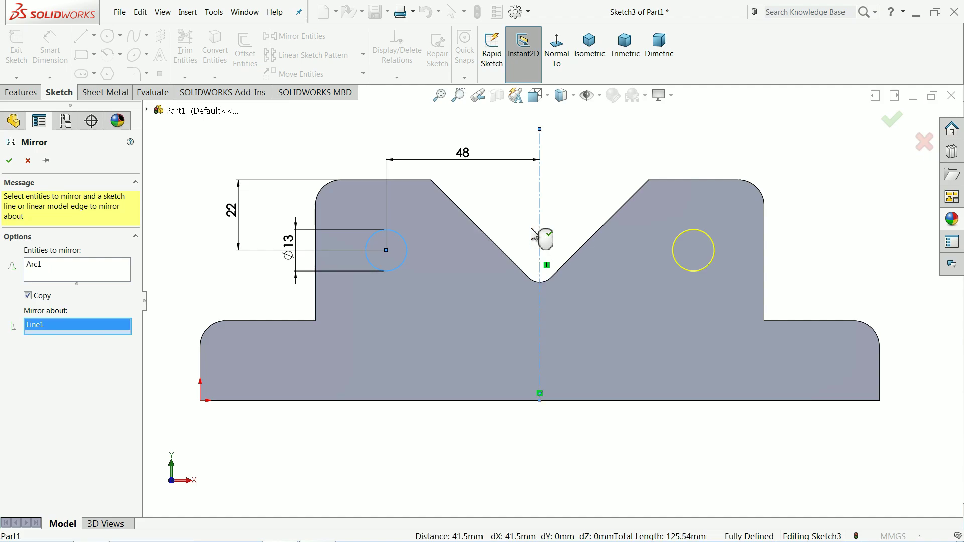
click(9, 160)
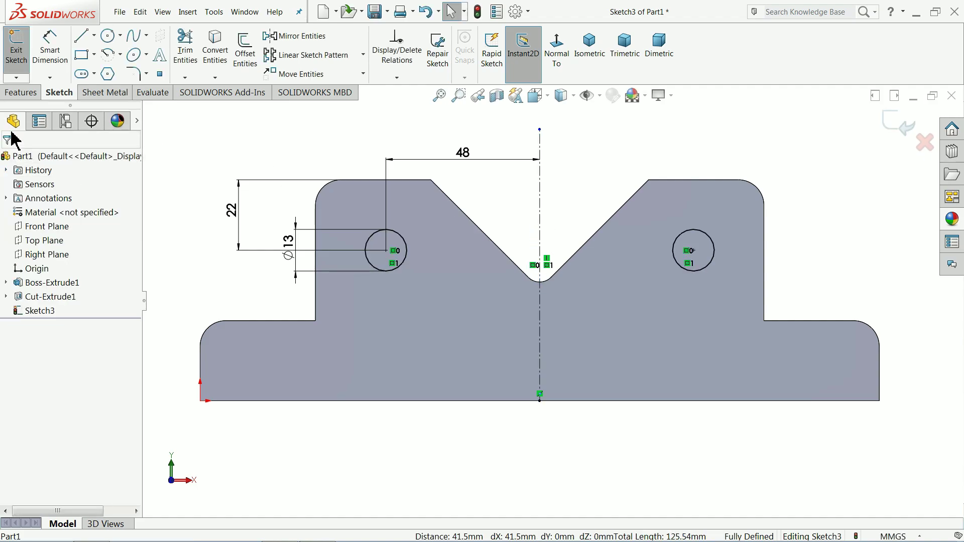
Step: Extrude-cut the two Ø13 circles Through All, creating Cut-Extrude2
click(19, 93)
click(191, 50)
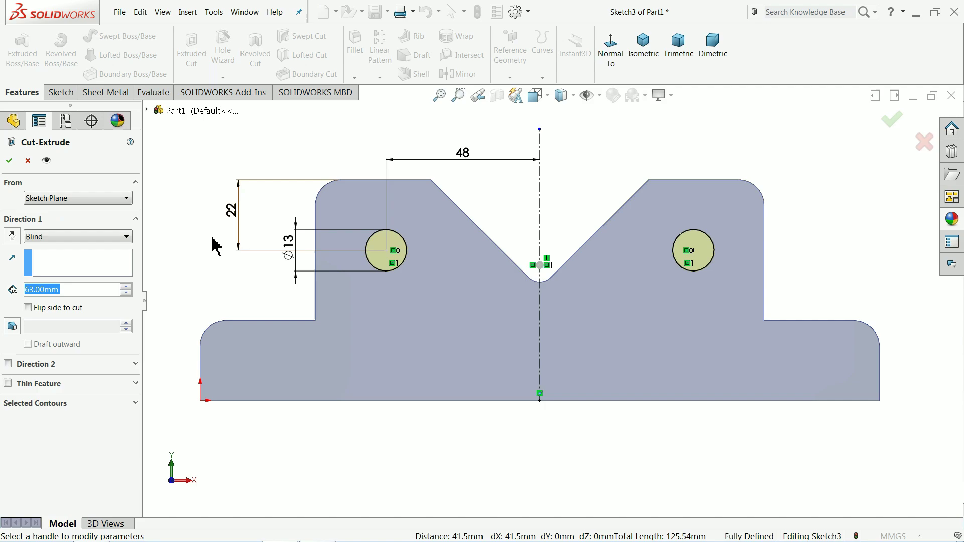
click(77, 236)
click(86, 265)
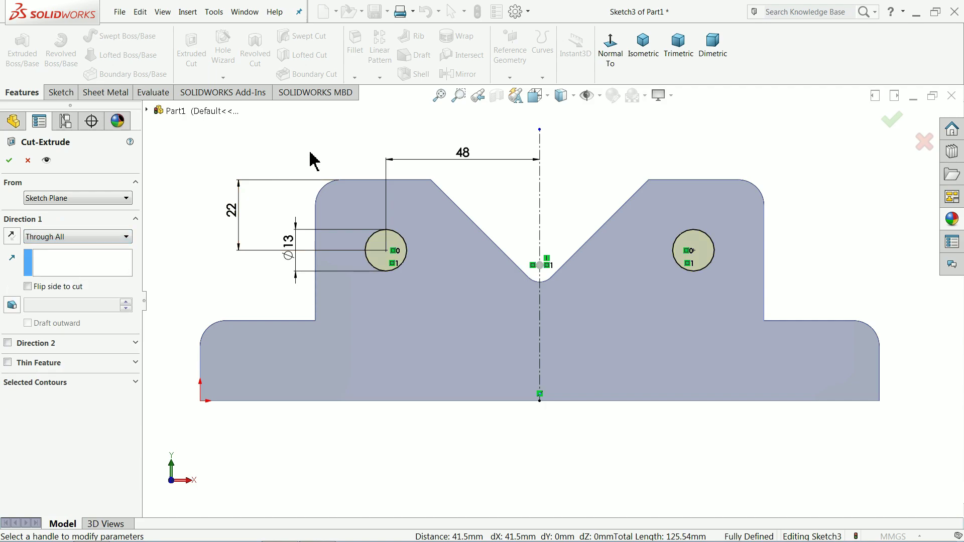
mouse_move(312, 157)
middle_down()
mouse_move(264, 242)
mouse_move(275, 241)
mouse_move(270, 226)
middle_up()
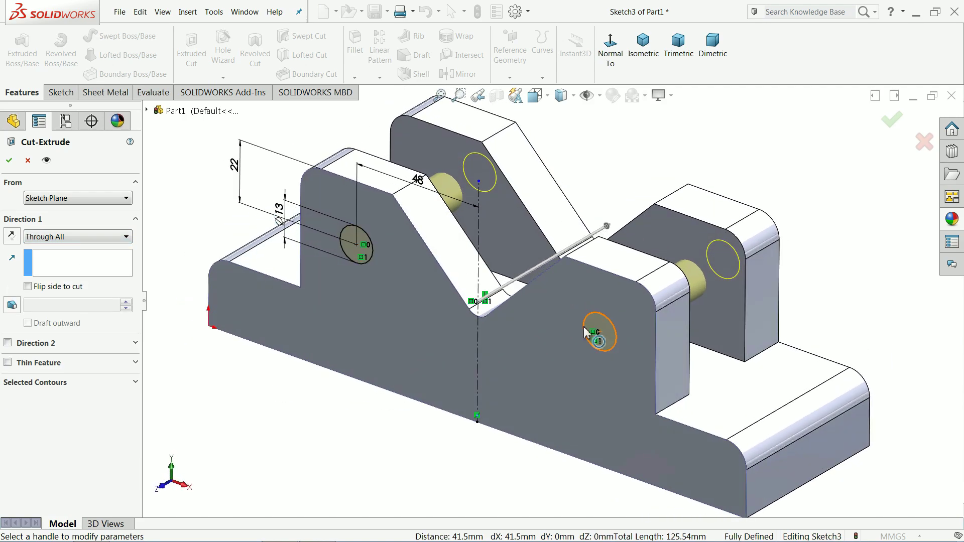
click(9, 160)
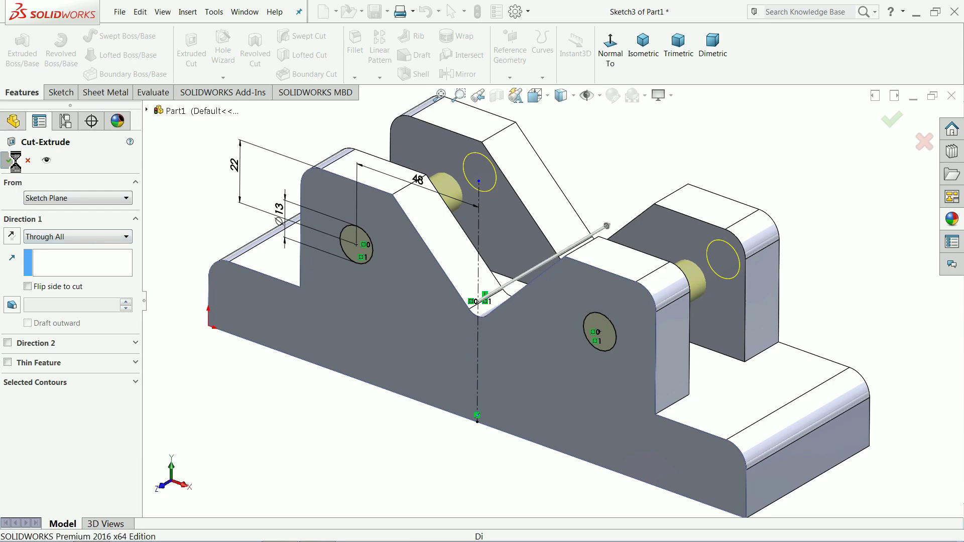
mouse_move(249, 215)
middle_down()
mouse_move(179, 209)
mouse_move(256, 186)
mouse_move(267, 301)
middle_up()
Step: Open a new sketch on the base plate's top face and switch to the Top view
click(284, 224)
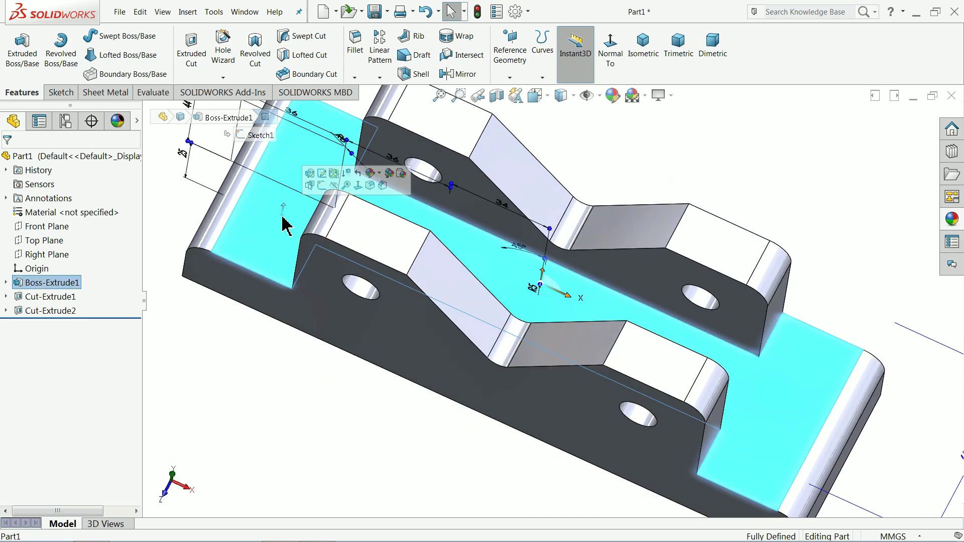
middle_drag(291, 239, 316, 236)
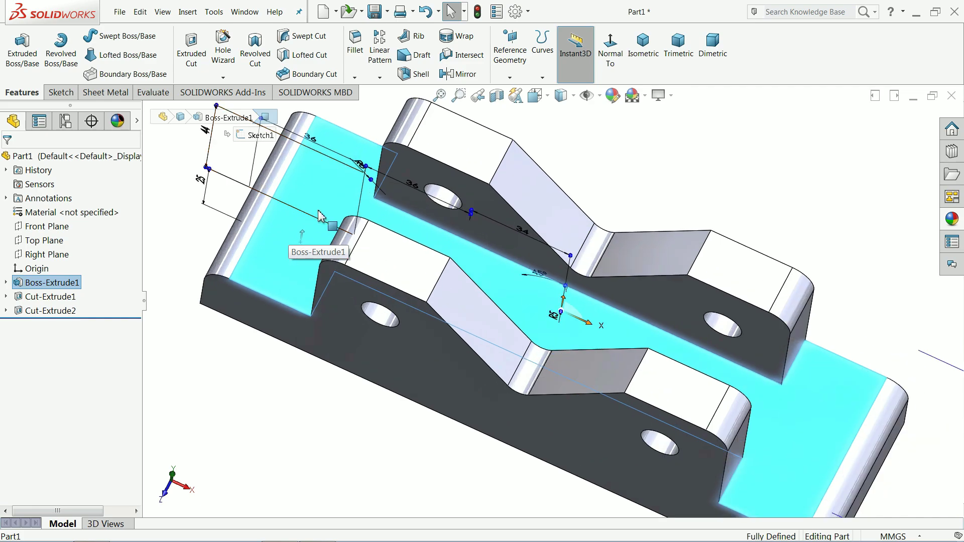
click(60, 93)
click(17, 53)
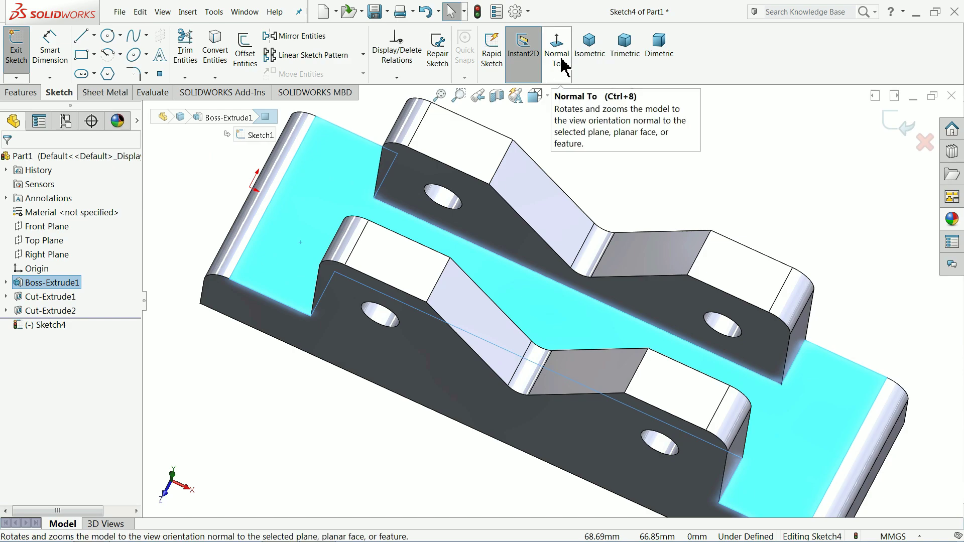
click(545, 96)
click(562, 95)
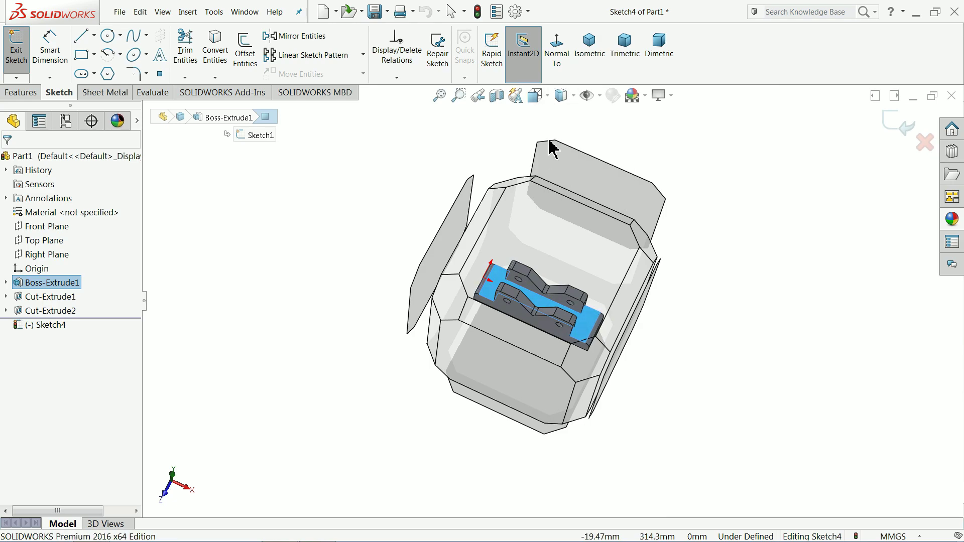
click(547, 98)
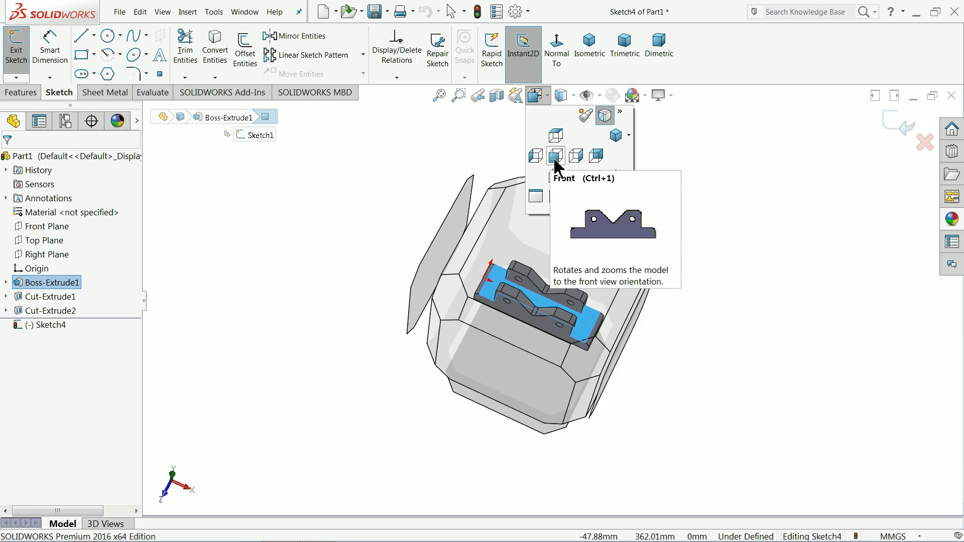
mouse_move(535, 156)
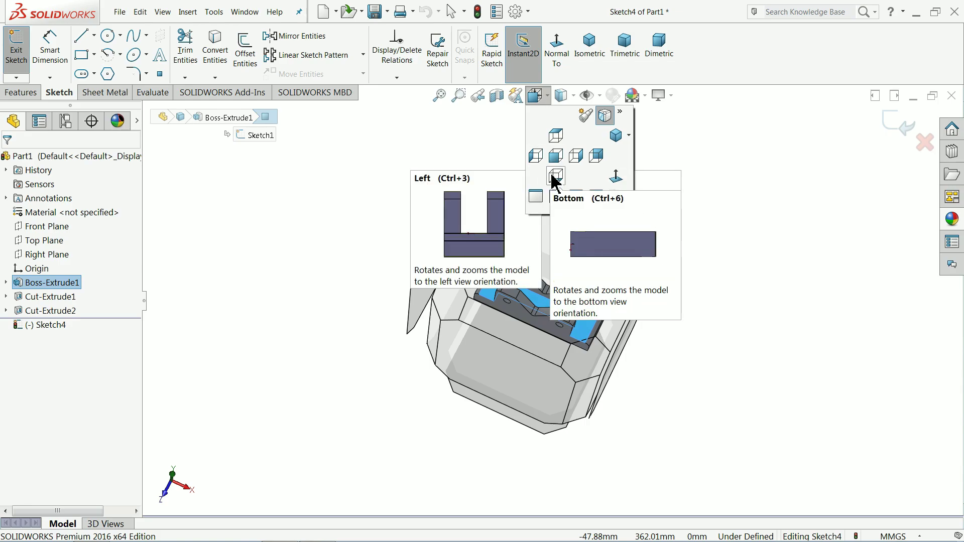
click(555, 142)
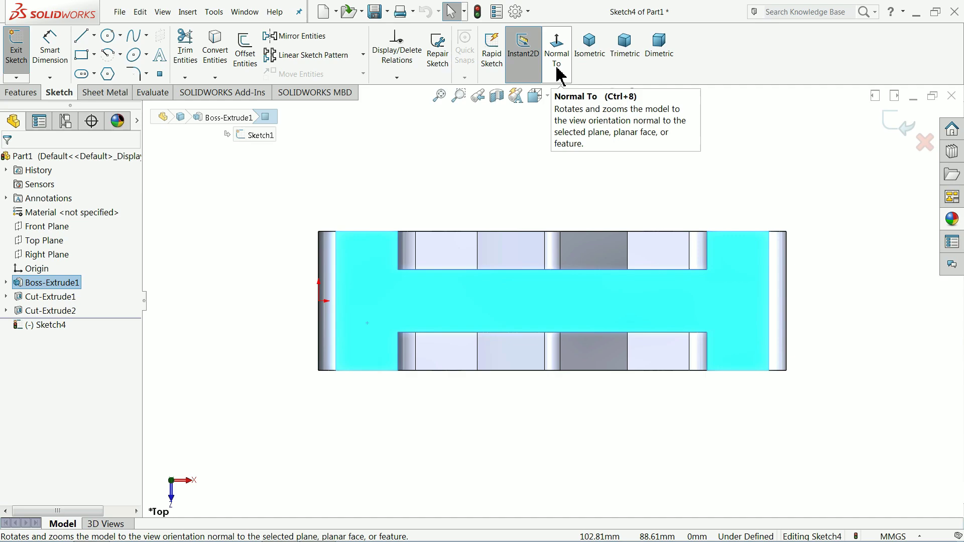
scroll(542, 221, down, 1)
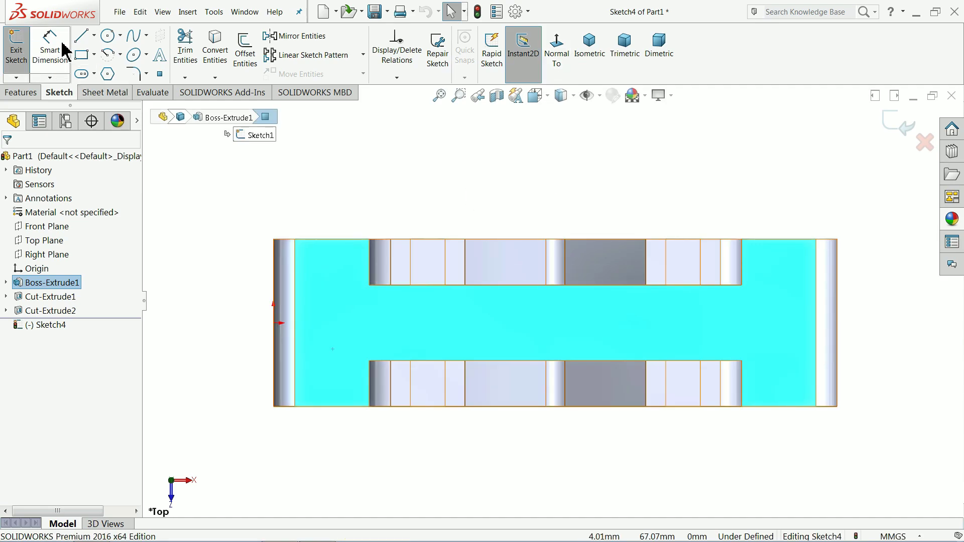
Step: Draw a construction centerline along the plate from its left edge to its right edge
click(94, 35)
click(108, 67)
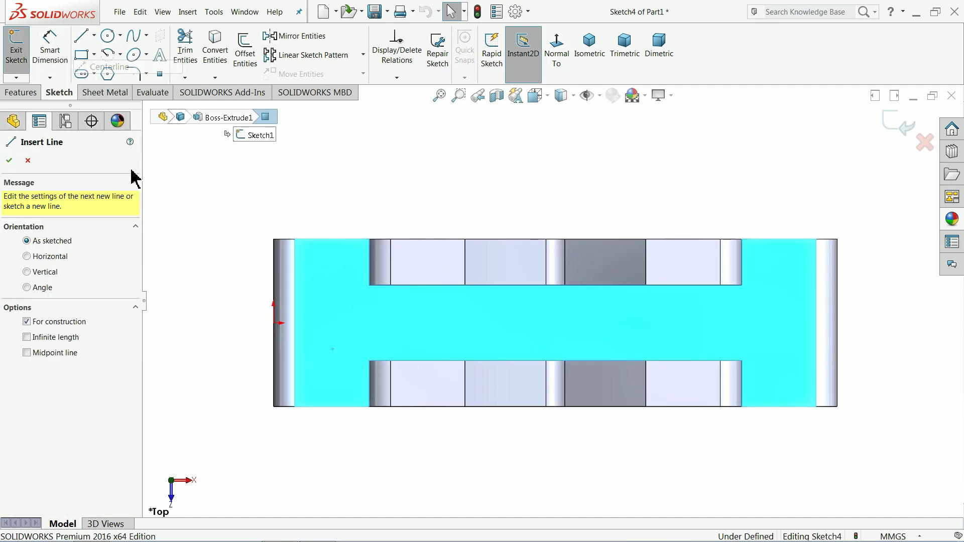
click(273, 323)
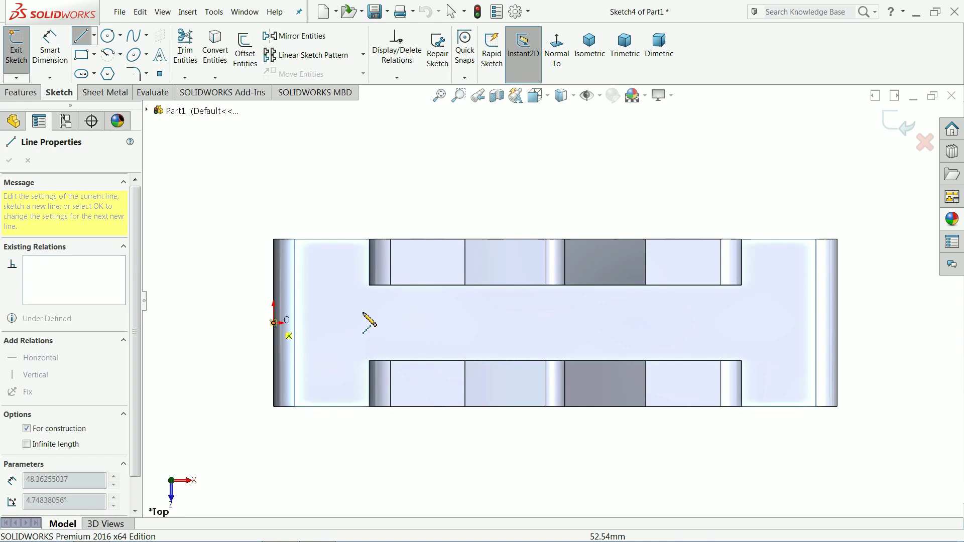
click(836, 322)
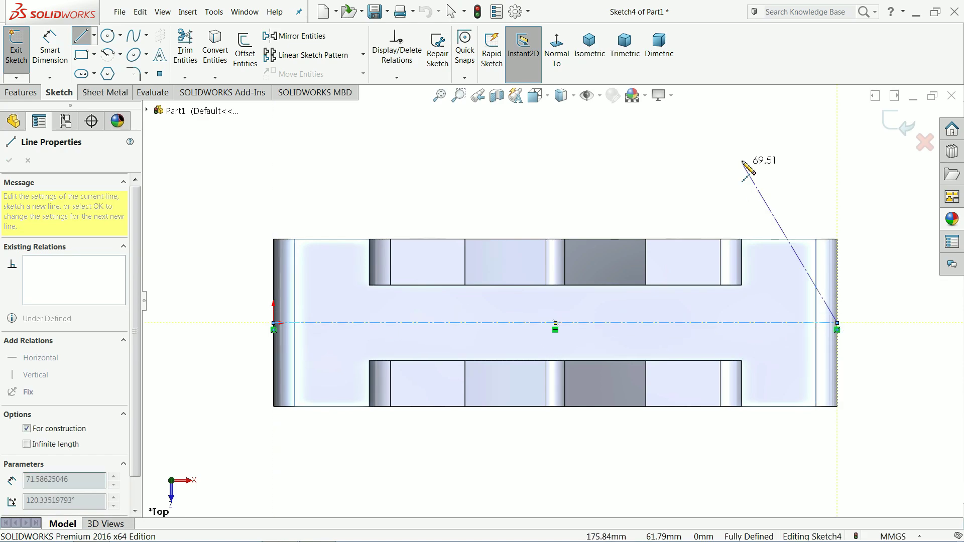
right_click(741, 124)
click(765, 166)
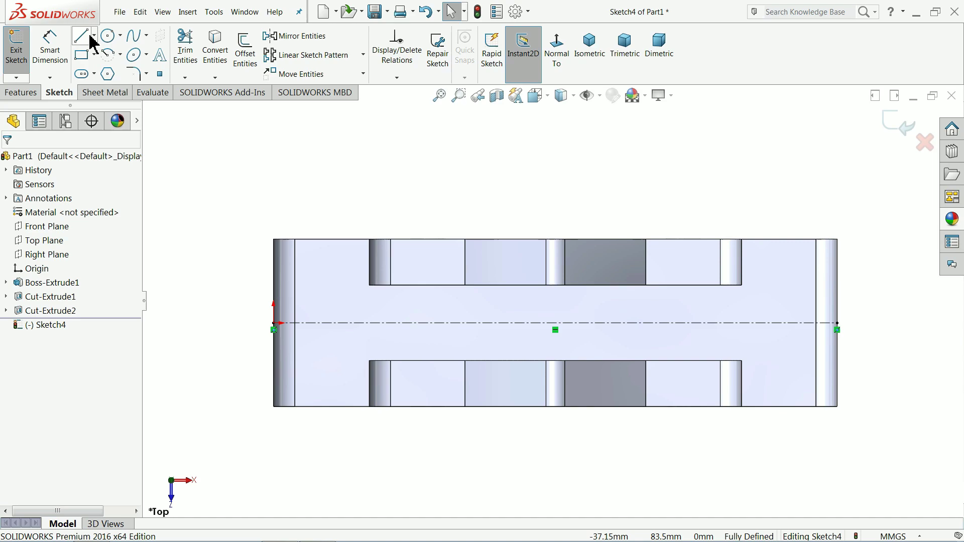
Step: Draw two circles on the centerline, one near each end of the plate
click(108, 36)
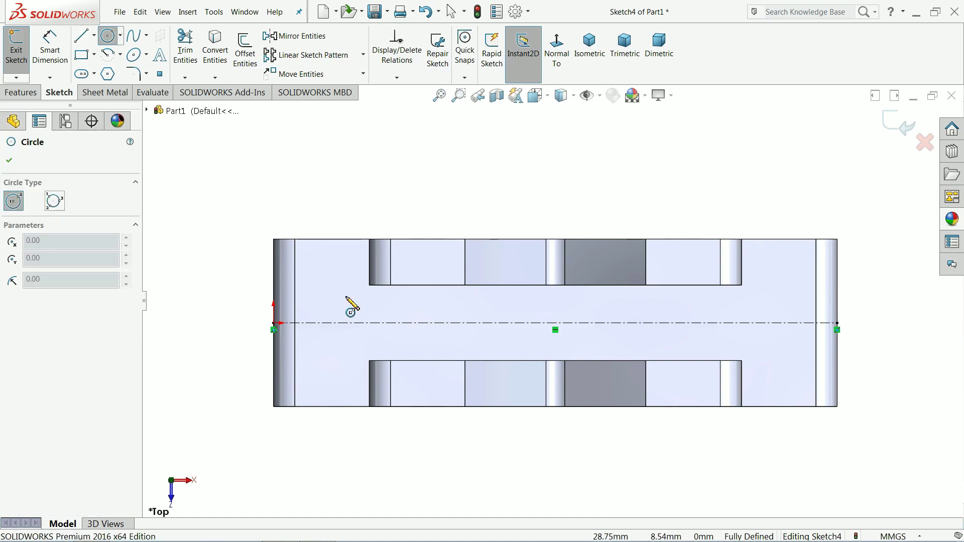
click(339, 323)
click(341, 300)
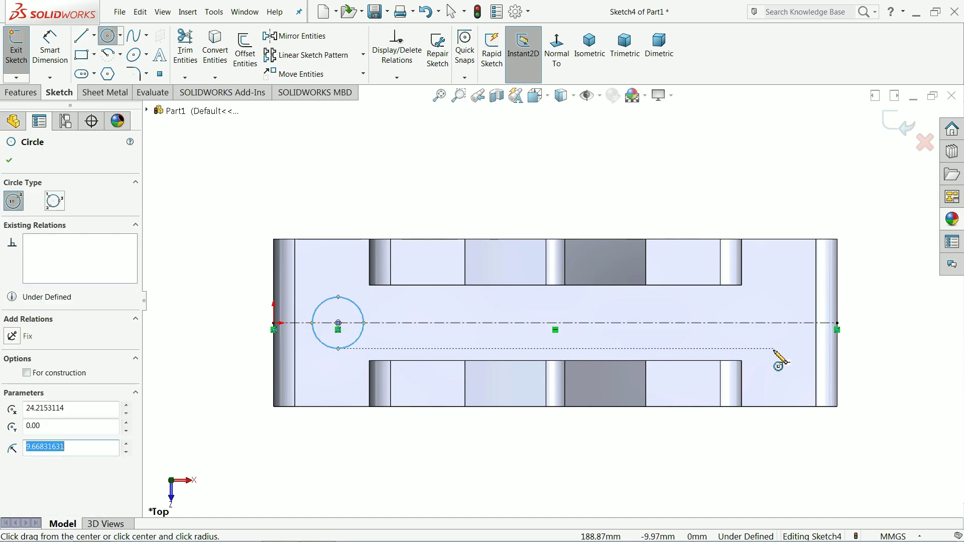
click(773, 324)
click(791, 303)
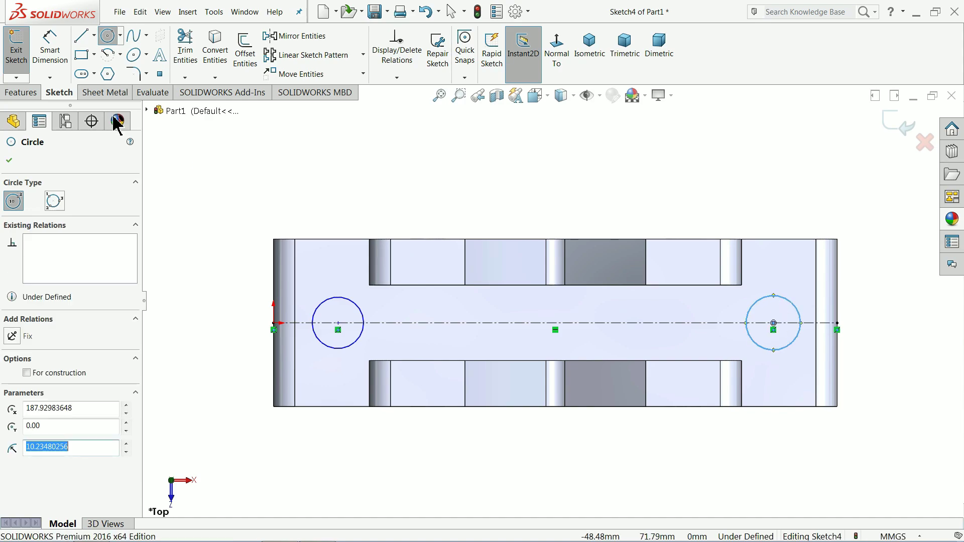
click(107, 35)
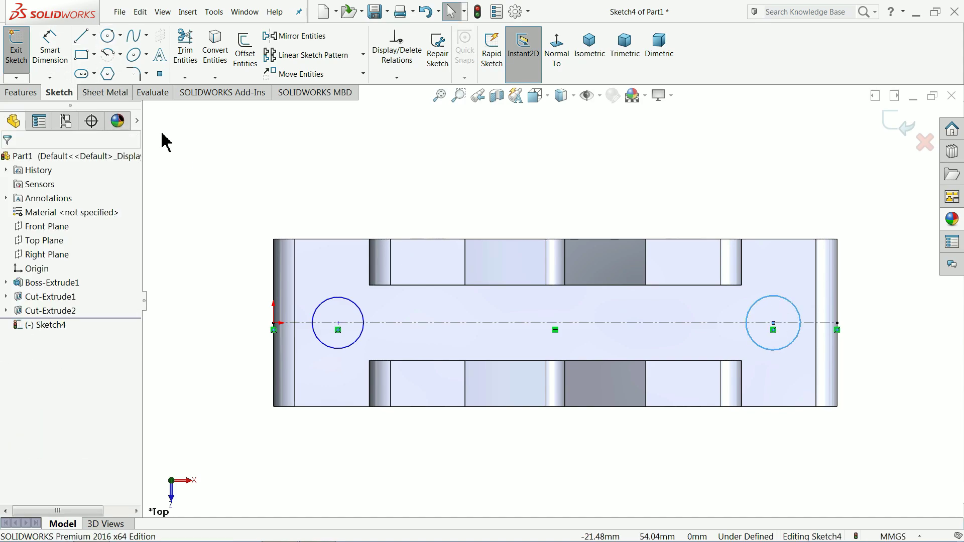
Step: Add an Equal relation between the left and right circles
click(354, 351)
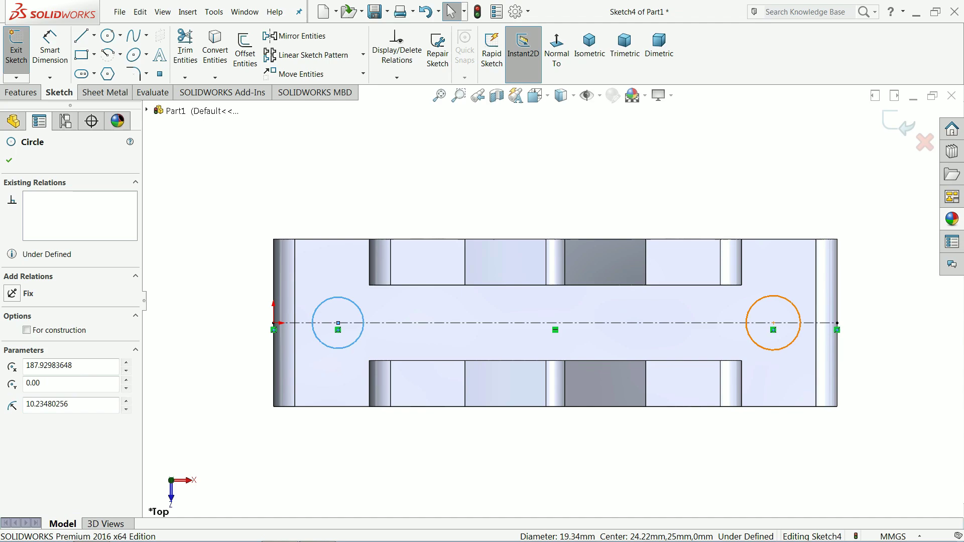
ctrl+click(800, 318)
click(32, 401)
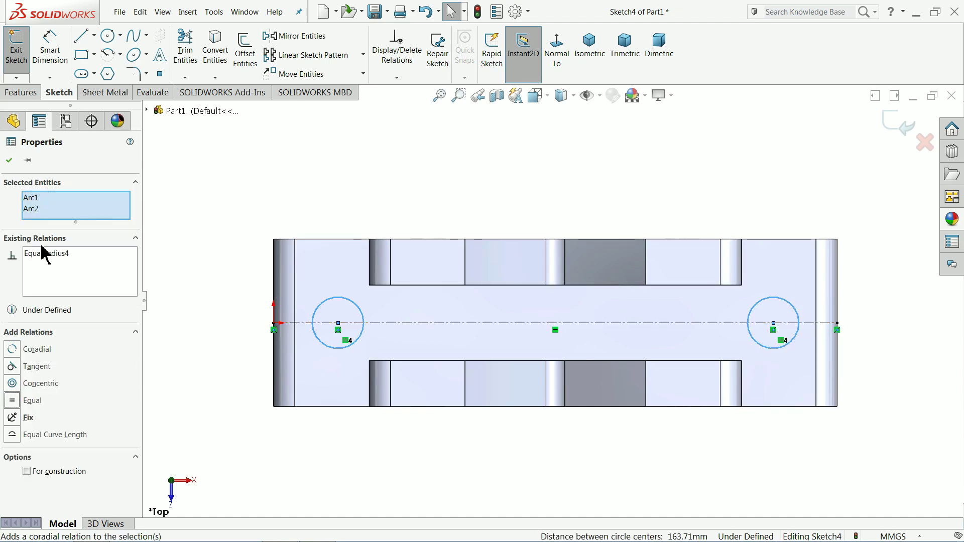
click(44, 65)
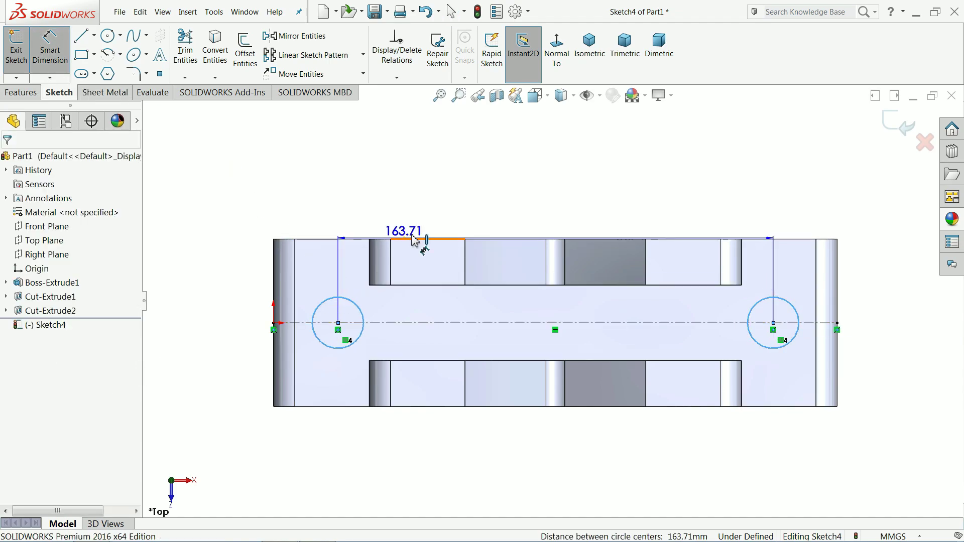
key(Escape)
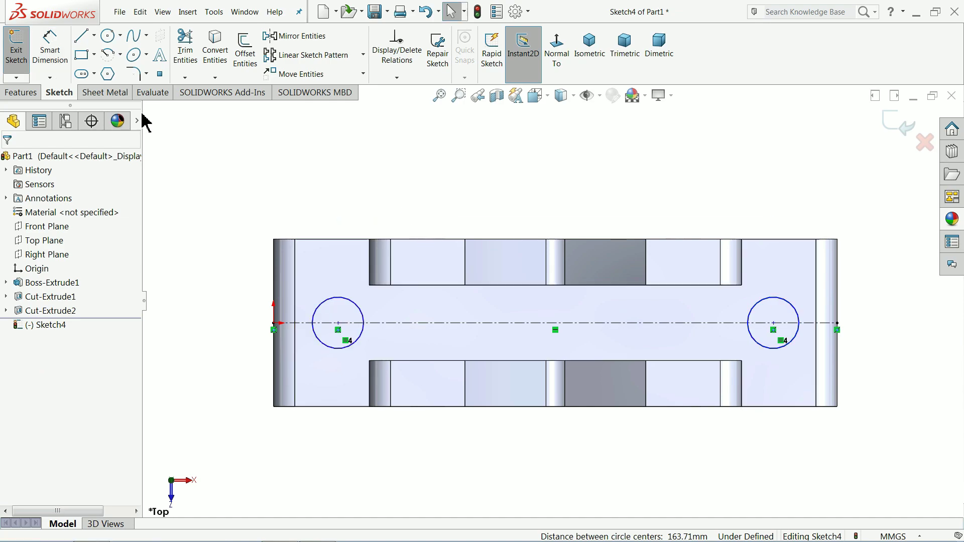
Step: Dimension the left circle Ø13 and 20 mm from the plate's left edge
click(50, 51)
click(322, 315)
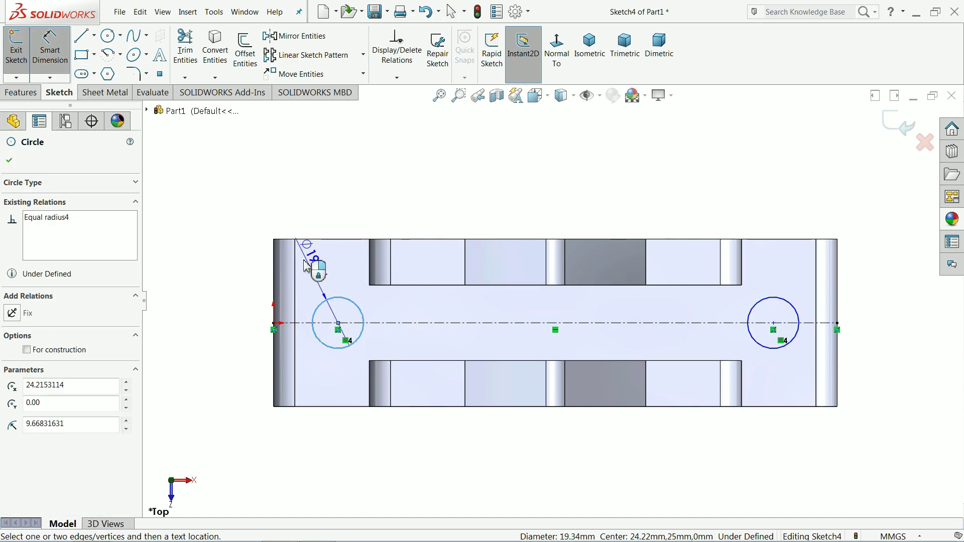
click(277, 260)
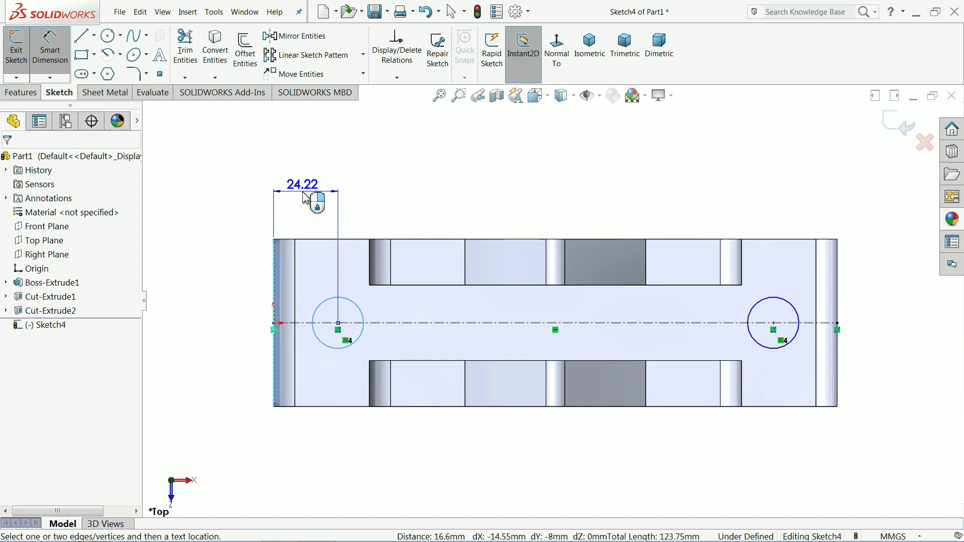
click(309, 198)
key(Return)
text(20)
key(Return)
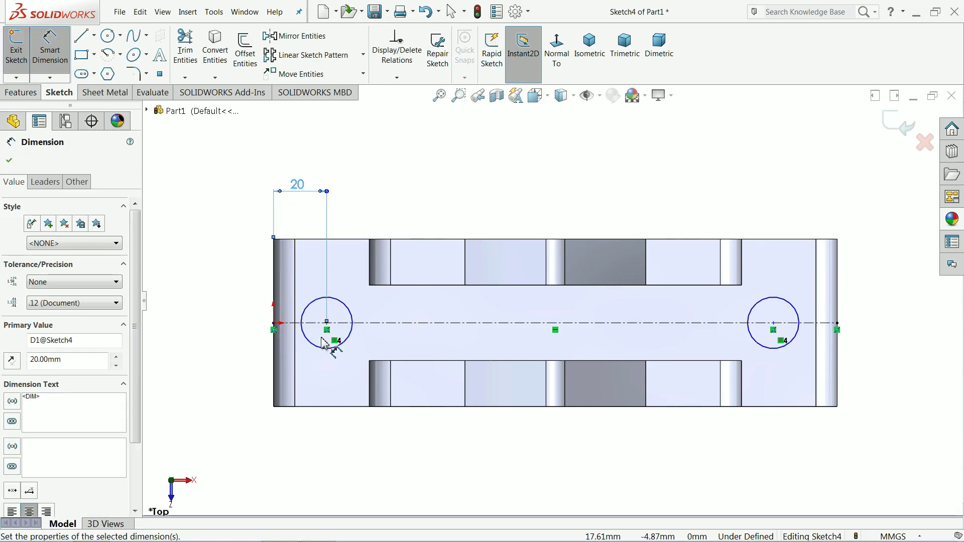
scroll(329, 321, down, 2)
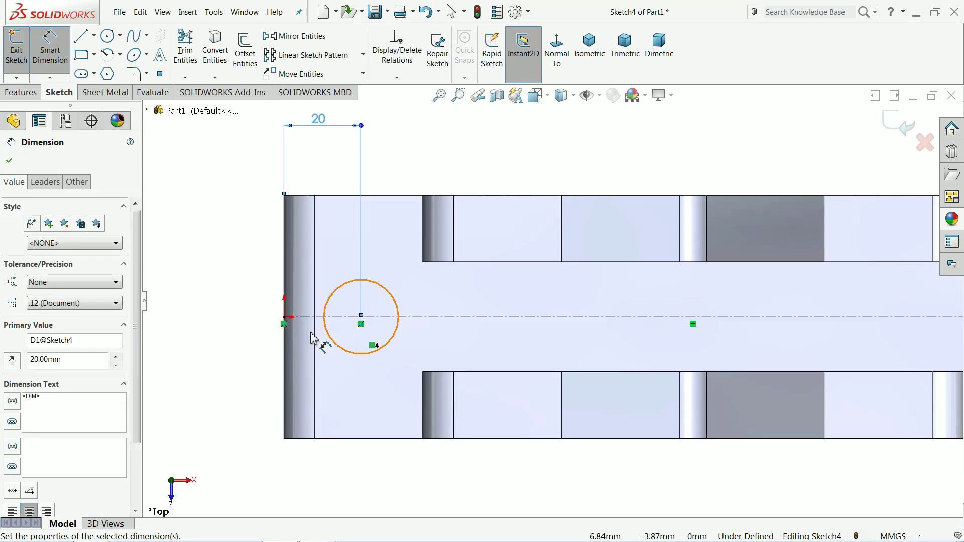
click(327, 307)
text(13)
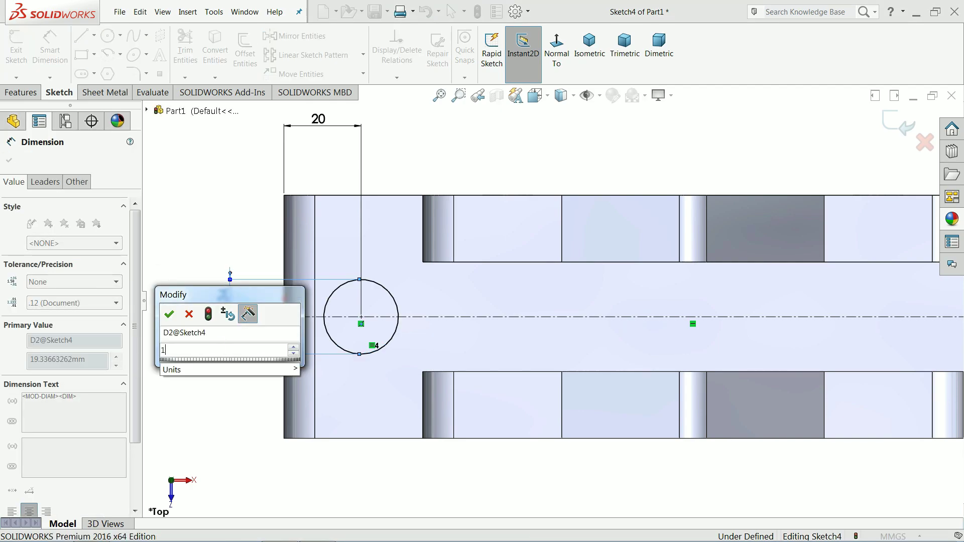
key(Return)
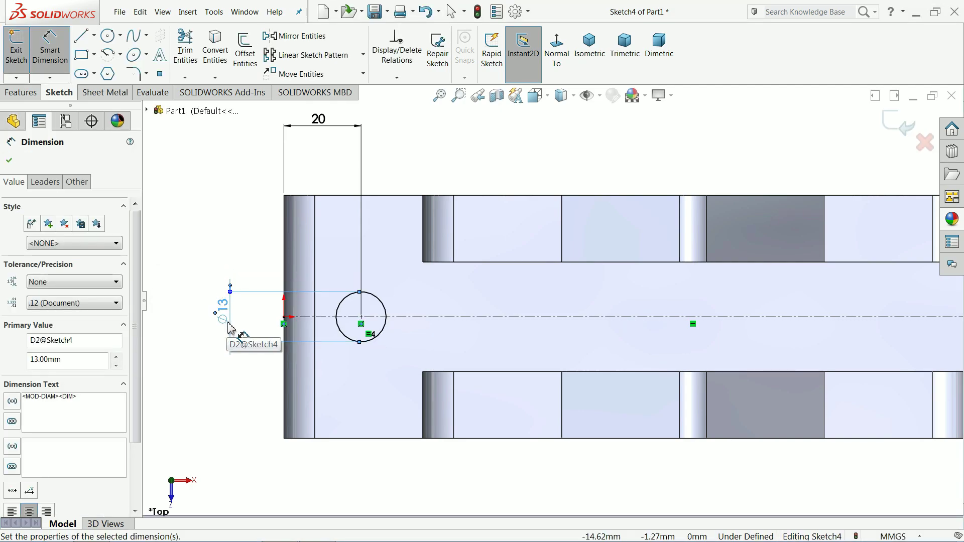
key(z)
scroll(898, 355, up, 1)
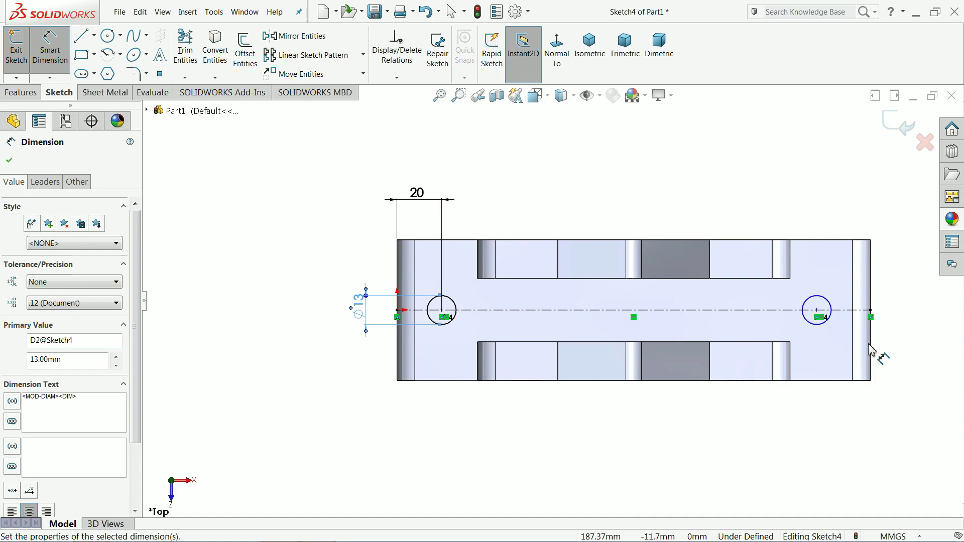
scroll(853, 347, down, 3)
scroll(577, 308, down, 3)
Step: Place the right circle 20 mm from the right end, with a reference diameter
click(567, 295)
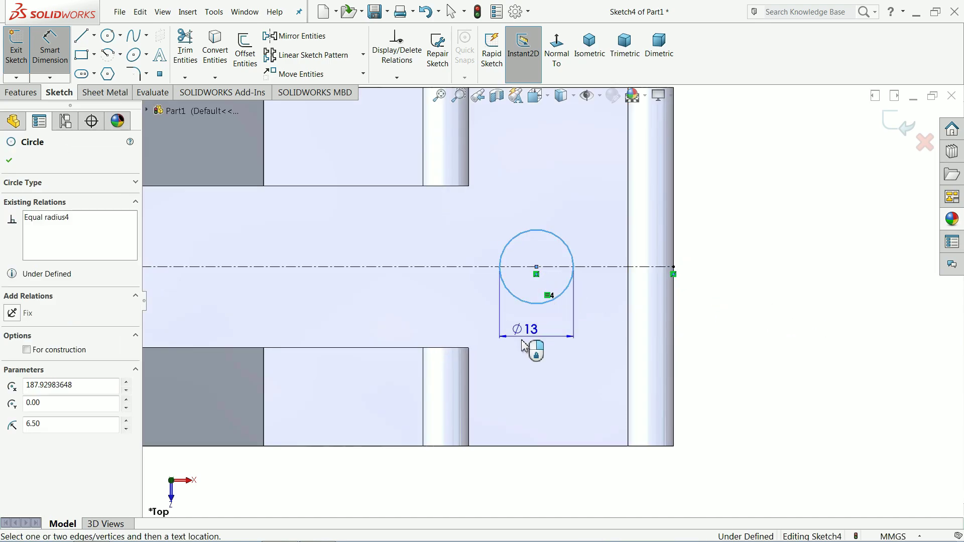
click(525, 346)
click(570, 281)
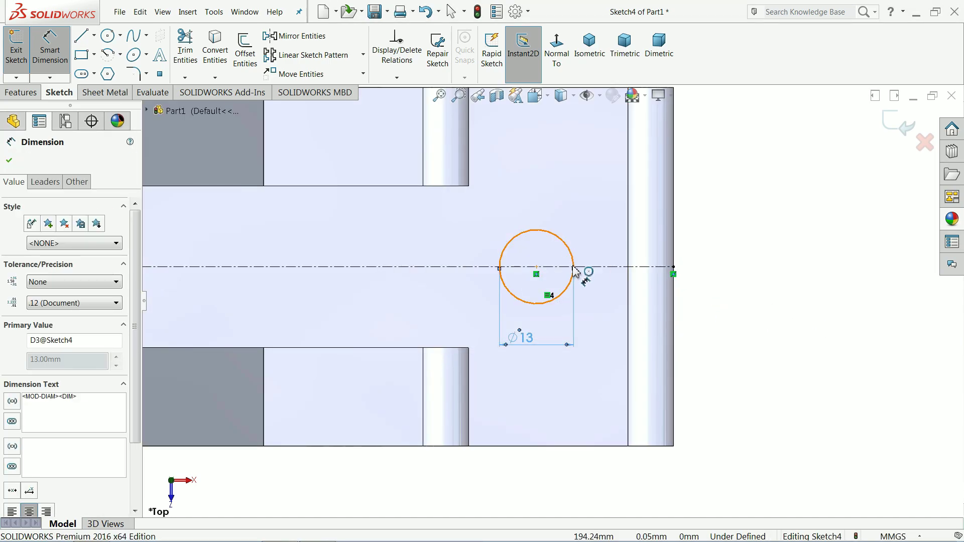
click(568, 295)
click(674, 293)
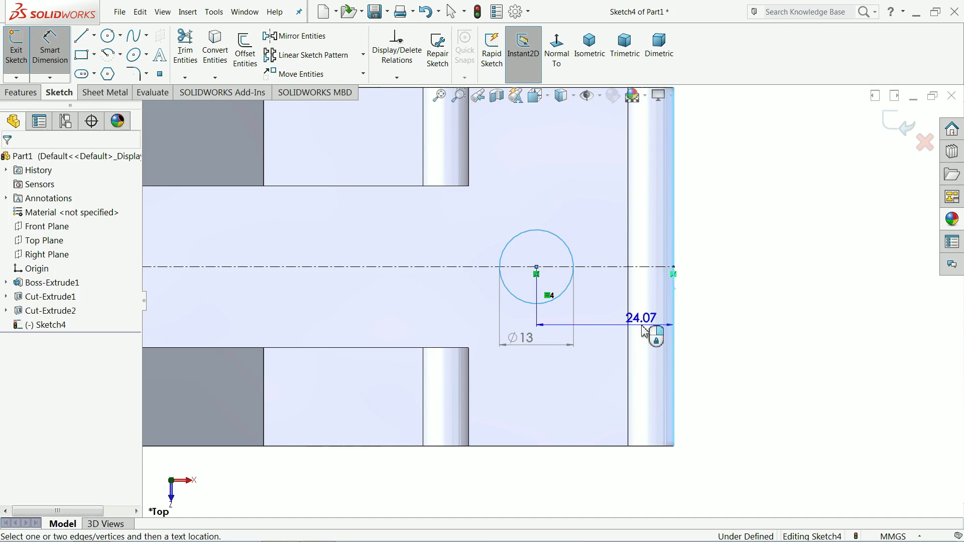
click(581, 481)
text(20)
key(Return)
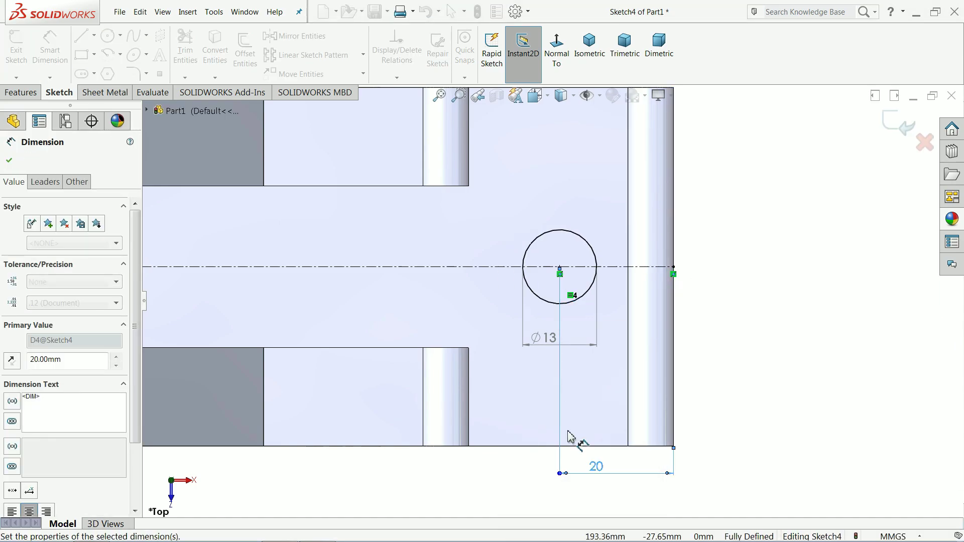
scroll(477, 186, up, 3)
scroll(462, 196, up, 3)
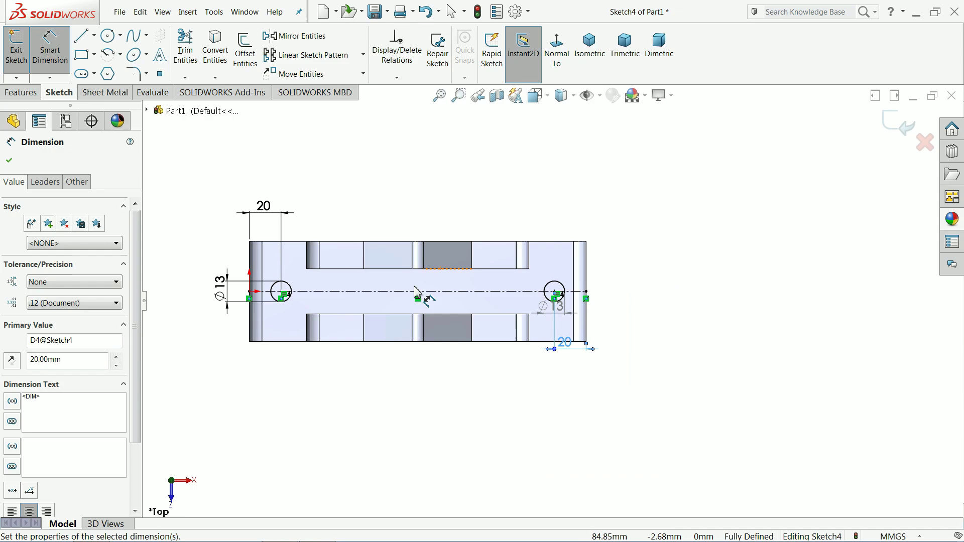
Step: Extrude-cut the two Sketch4 circles Through All, creating Cut-Extrude3, and inspect the holes
click(9, 161)
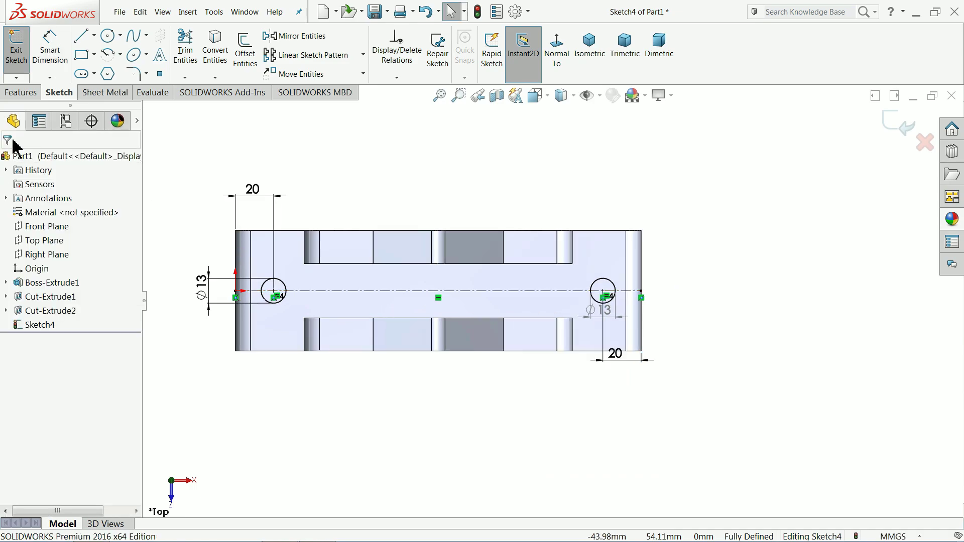
click(22, 92)
click(190, 51)
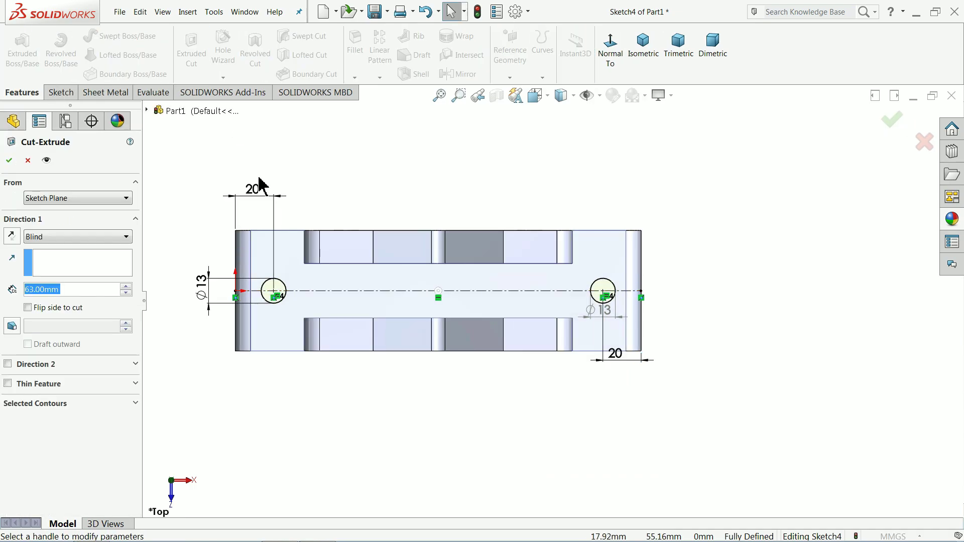
click(53, 239)
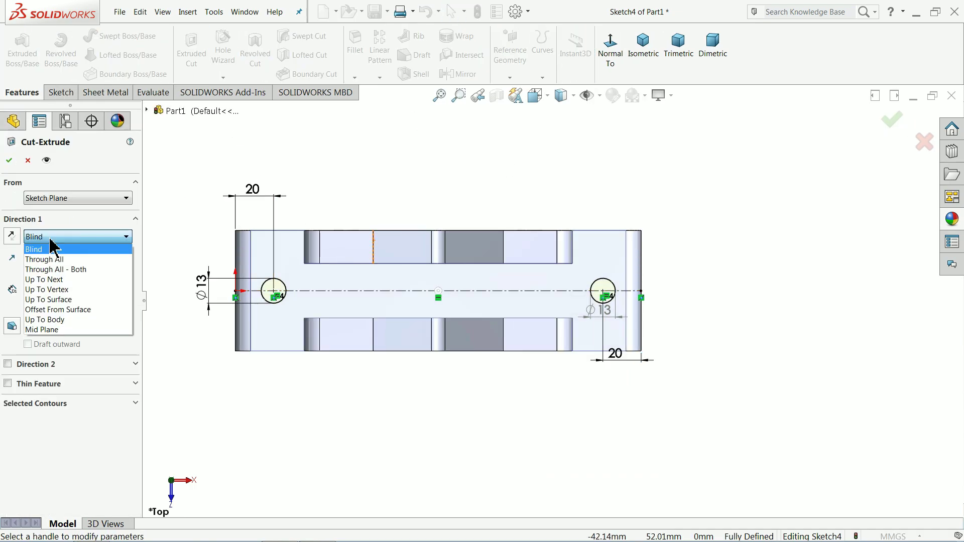
click(646, 56)
scroll(625, 380, down, 5)
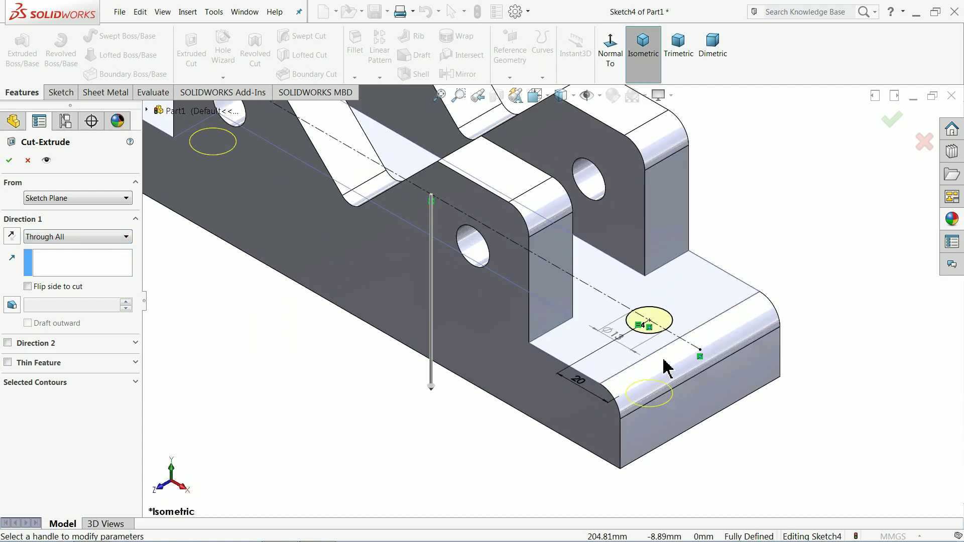
click(9, 160)
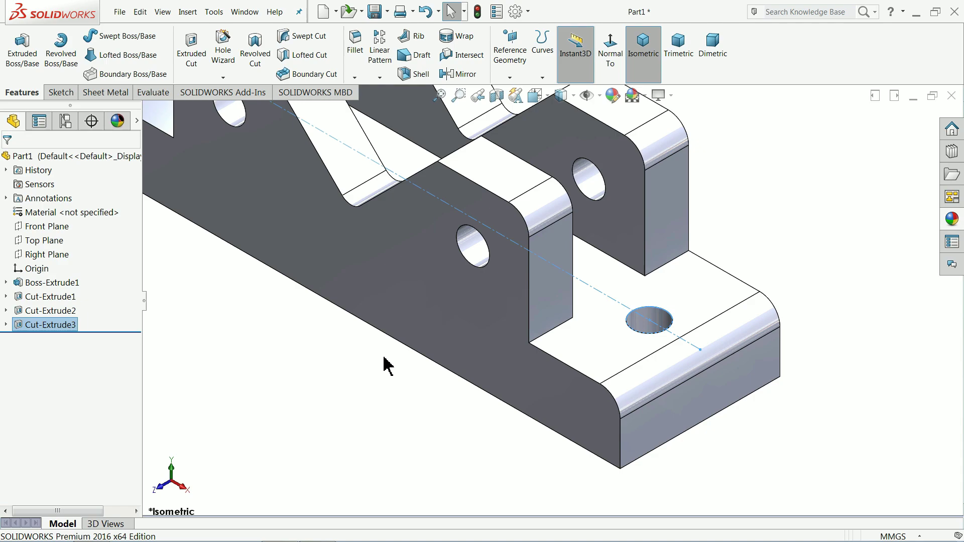
mouse_move(404, 297)
middle_down()
mouse_move(423, 137)
mouse_move(403, 276)
middle_up()
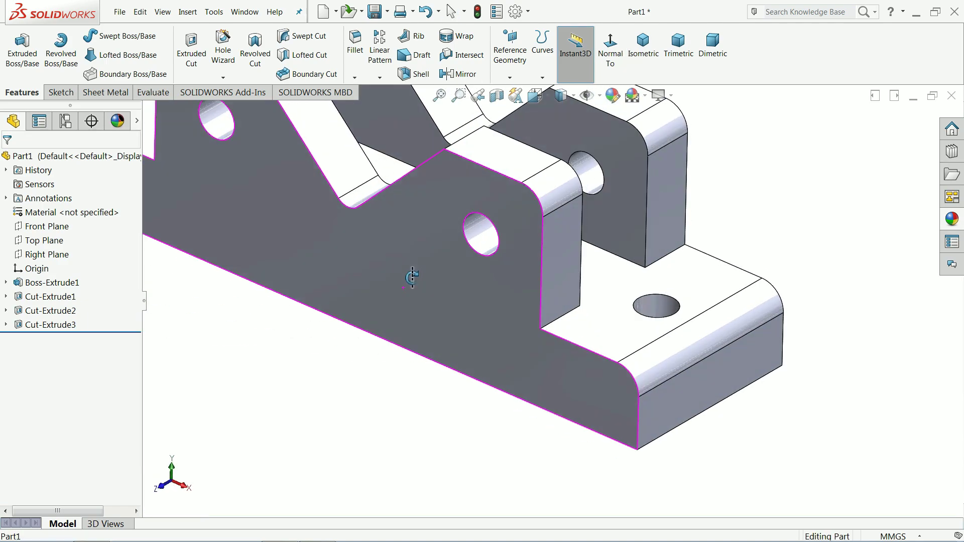
scroll(431, 210, up, 5)
scroll(609, 321, down, 3)
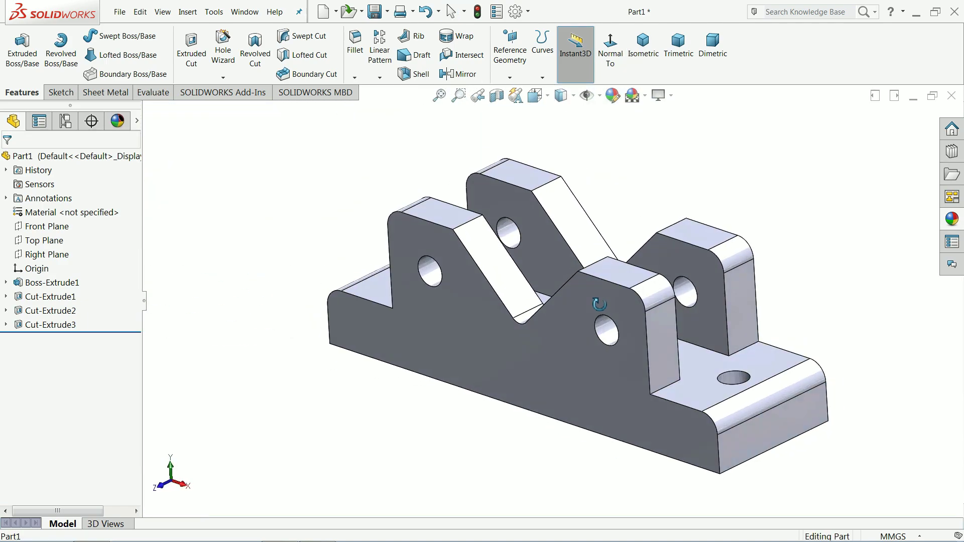
scroll(685, 329, down, 1)
mouse_move(685, 329)
middle_down()
mouse_move(645, 326)
mouse_move(638, 355)
mouse_move(602, 338)
mouse_move(597, 349)
mouse_move(622, 355)
mouse_move(591, 344)
mouse_move(577, 305)
mouse_move(578, 325)
middle_up()
scroll(614, 343, down, 1)
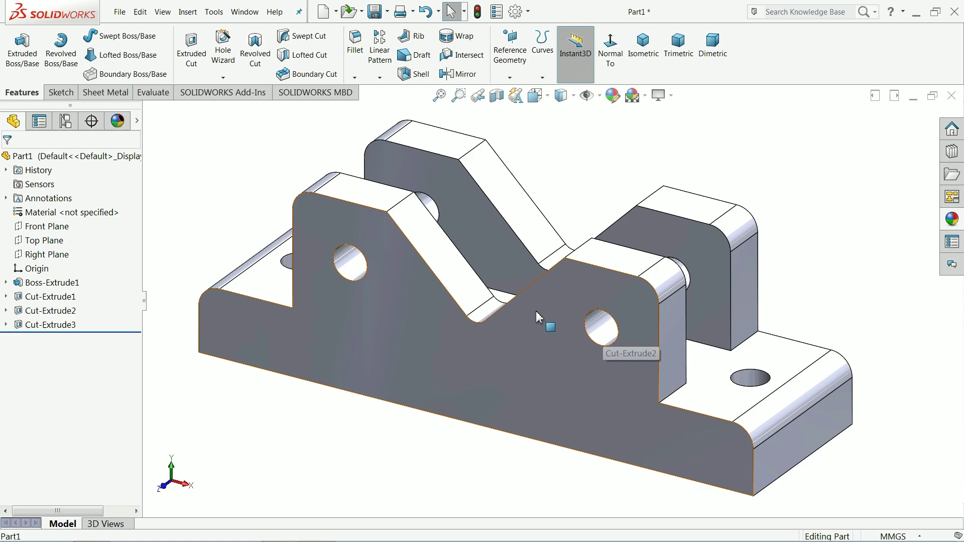
Step: Apply a 0.5 mm fillet to the front and back jaw plate faces, creating Fillet1
click(354, 57)
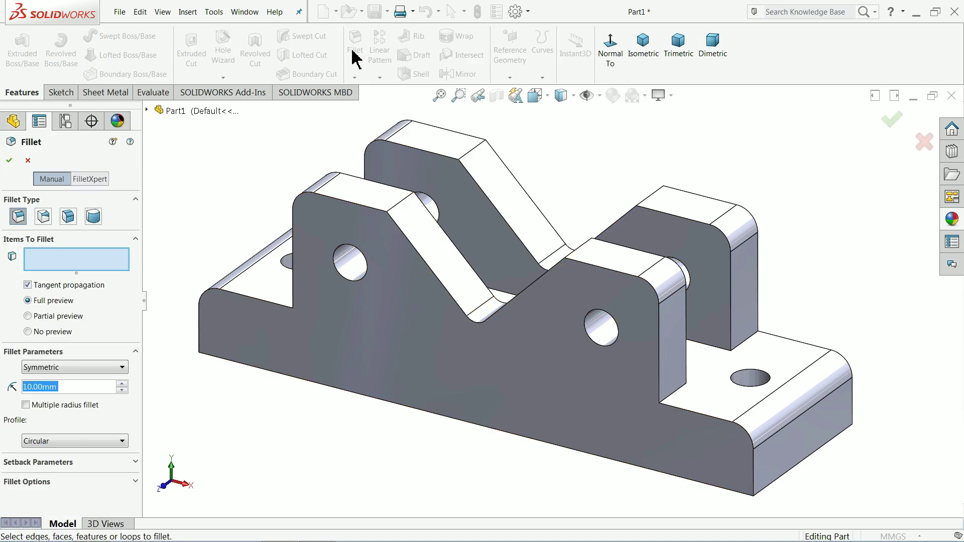
text(0.5)
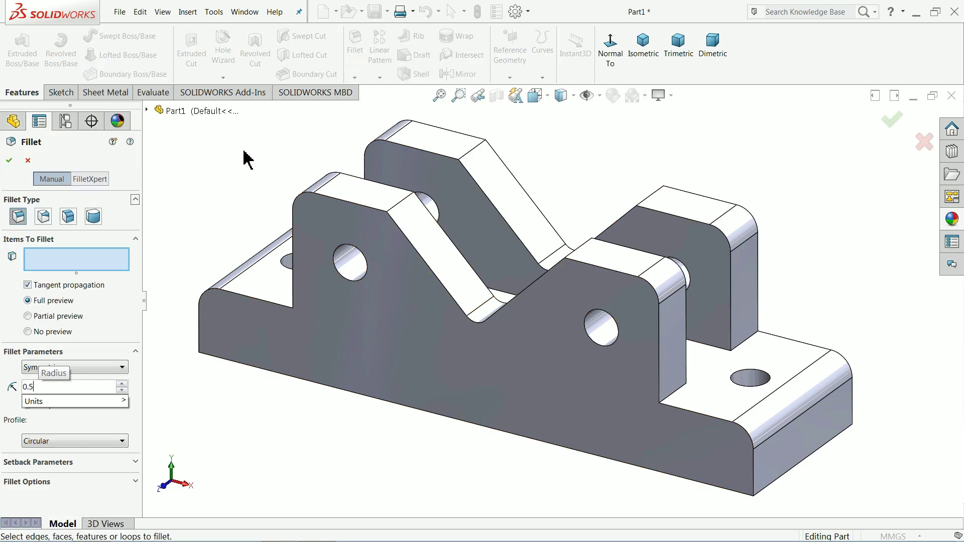
click(450, 349)
middle_drag(450, 348, 623, 287)
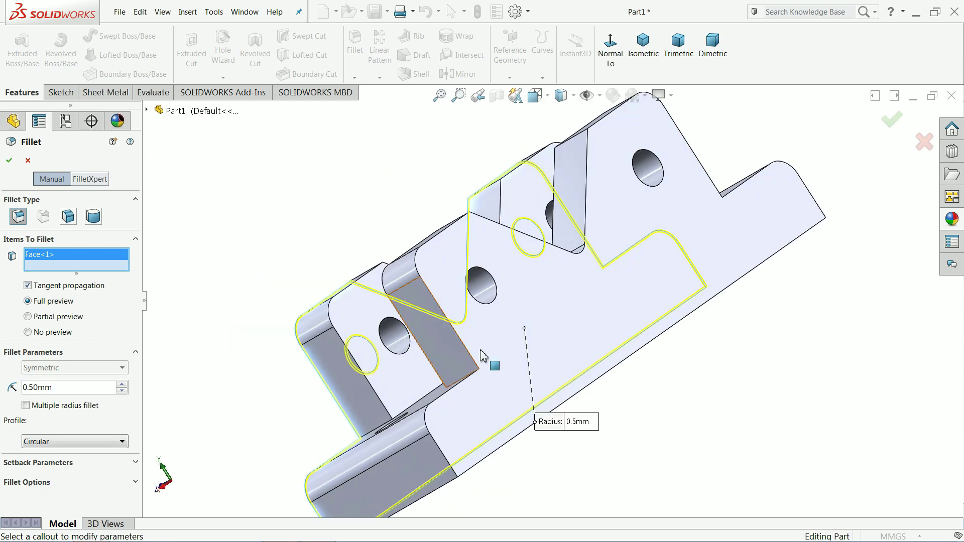
click(648, 231)
middle_drag(635, 251, 748, 221)
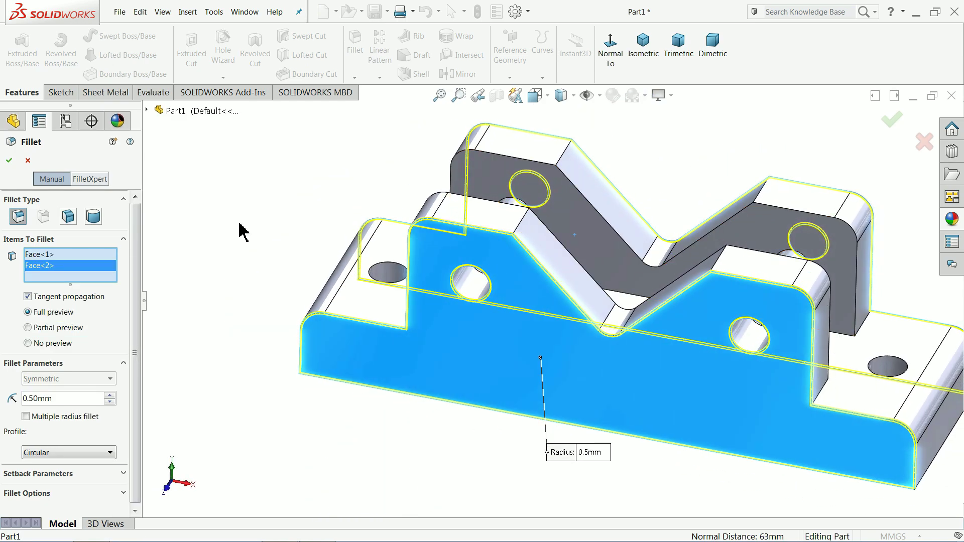
click(8, 161)
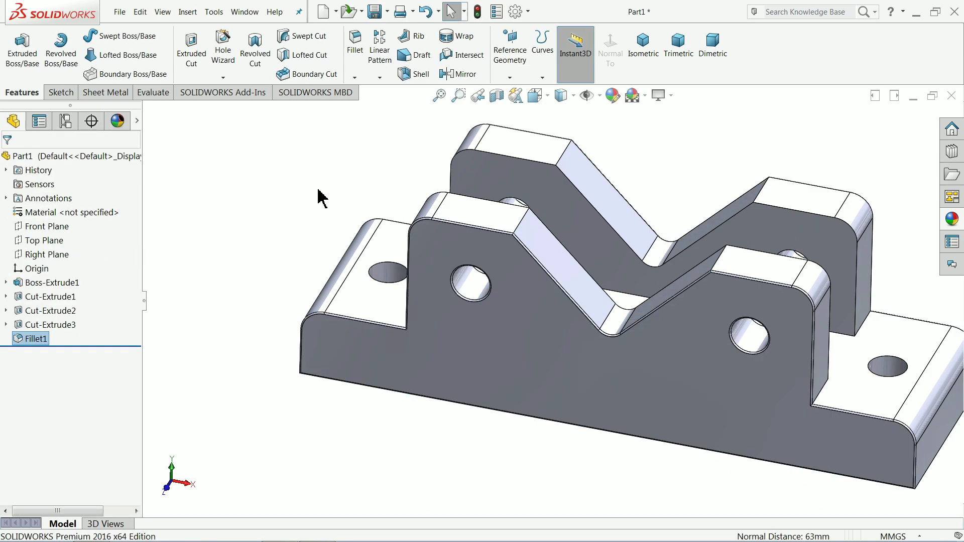
Step: Chamfer the left and right mounting hole top edges at 1 mm × 45°, creating Chamfer1
click(354, 78)
click(374, 106)
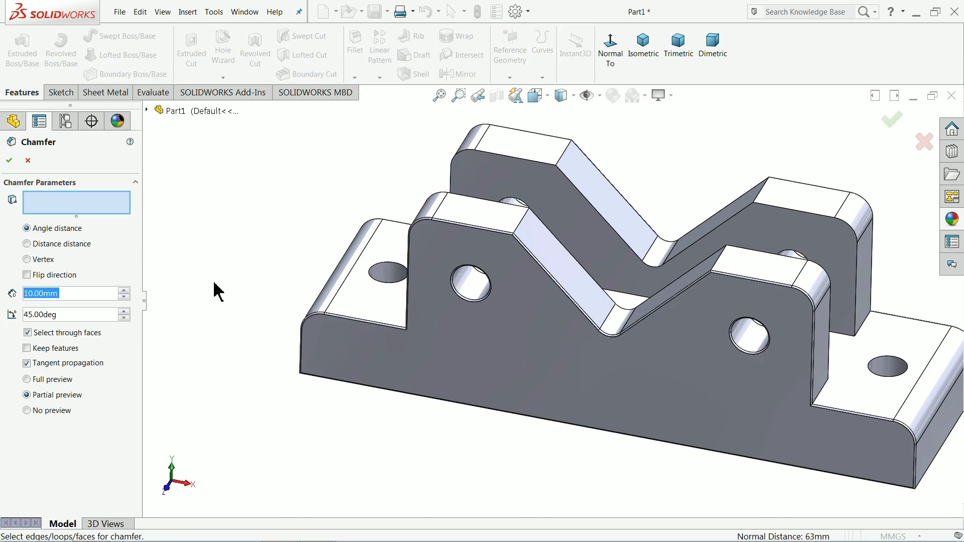
text(1)
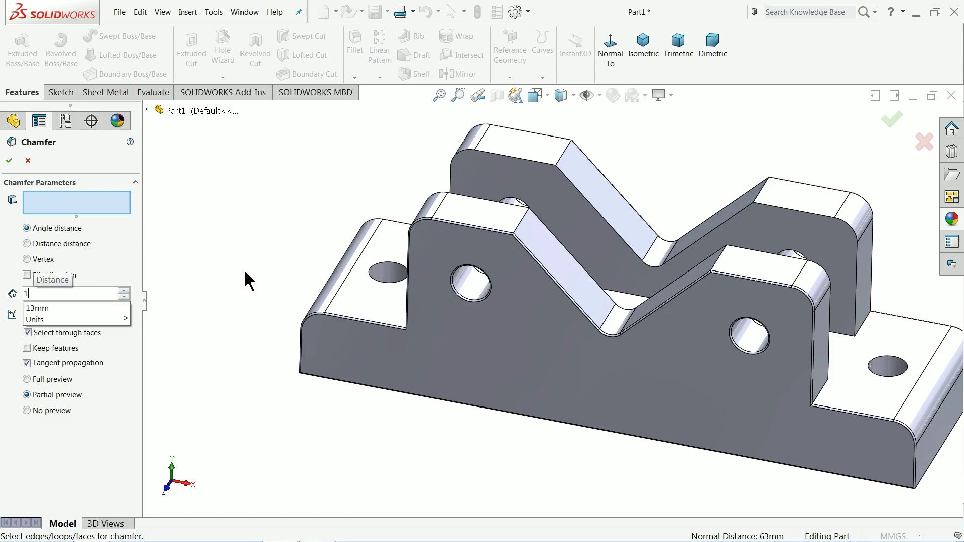
key(Return)
click(392, 270)
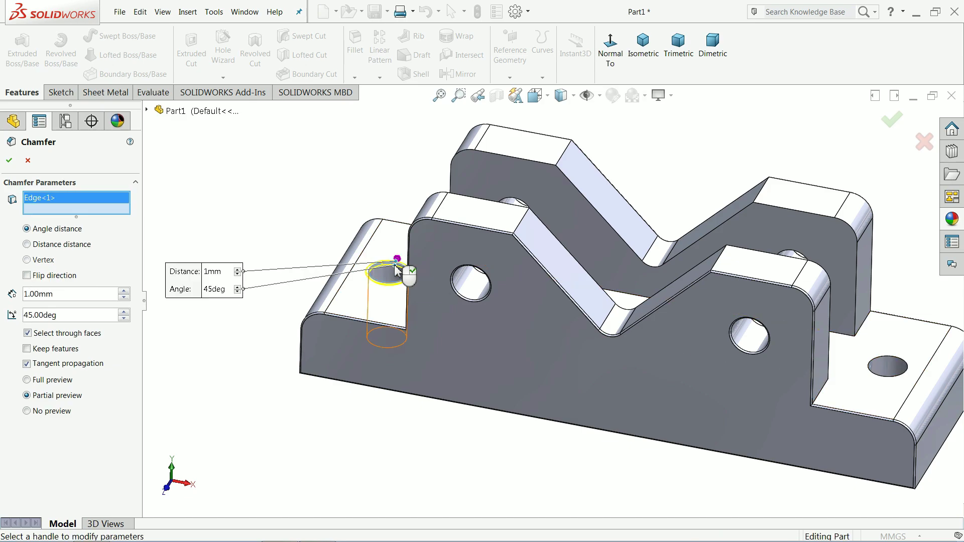
click(879, 365)
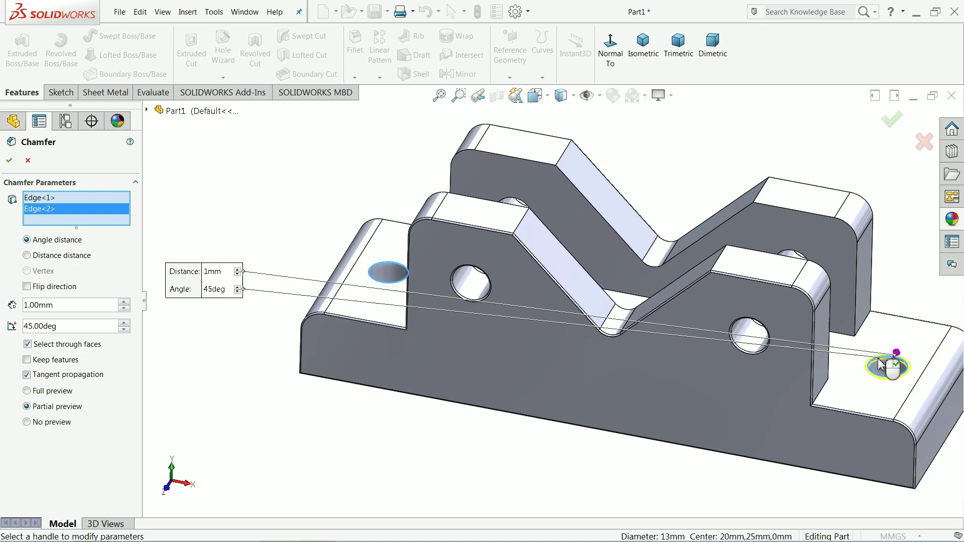
scroll(577, 323, down, 3)
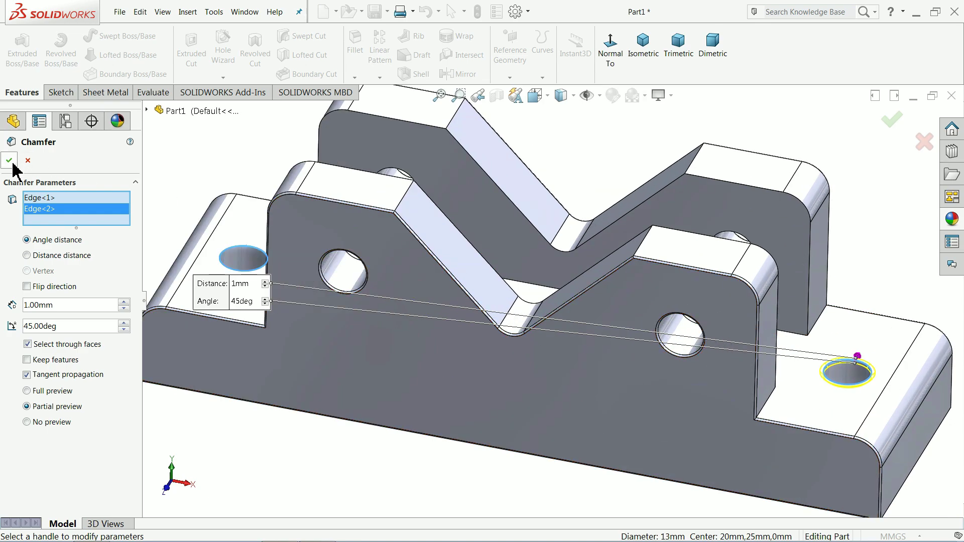
click(9, 160)
scroll(225, 219, up, 3)
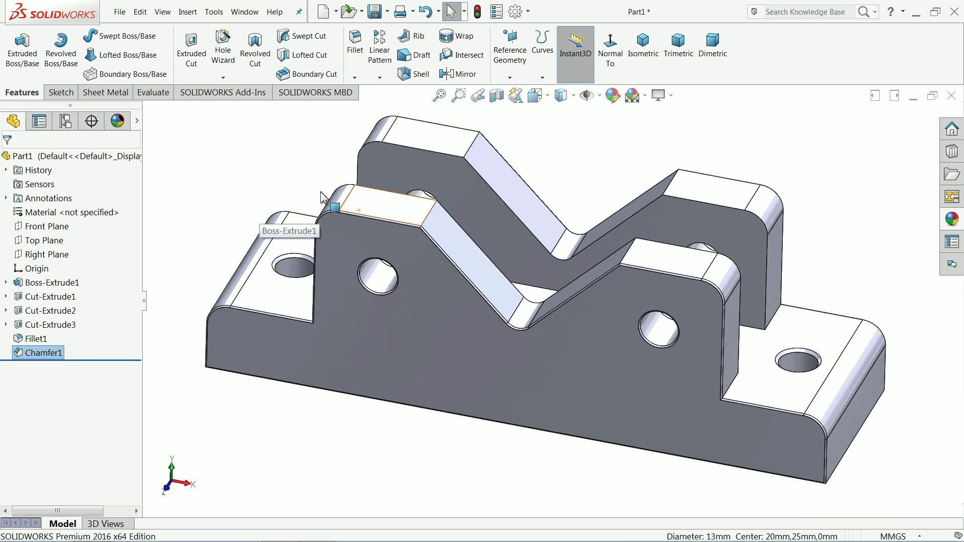
Step: Orbit, zoom and pan the jaw to inspect the finished holes and chamfers
mouse_move(323, 198)
middle_down()
mouse_move(287, 224)
mouse_move(269, 280)
mouse_move(321, 217)
mouse_move(649, 334)
middle_up()
scroll(649, 333, down, 2)
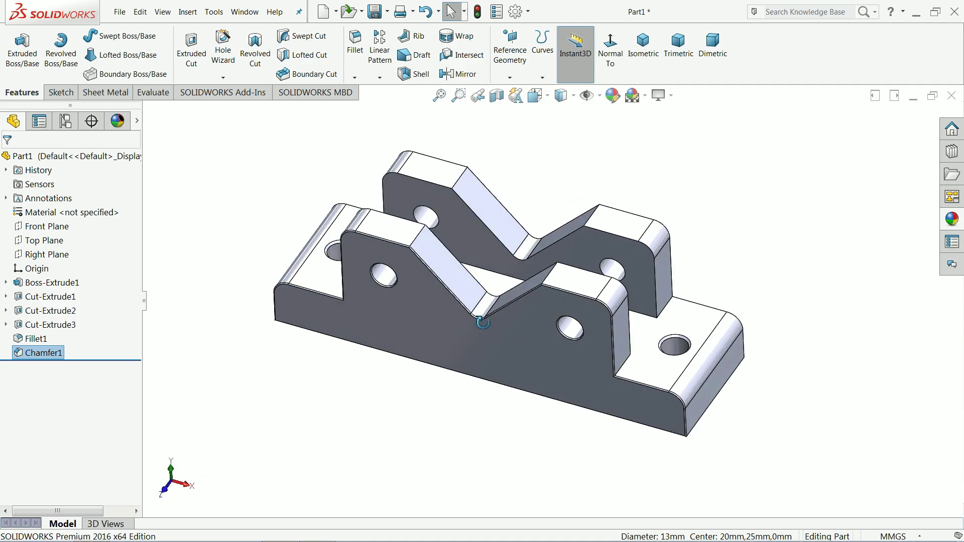
scroll(448, 291, down, 3)
scroll(448, 291, up, 1)
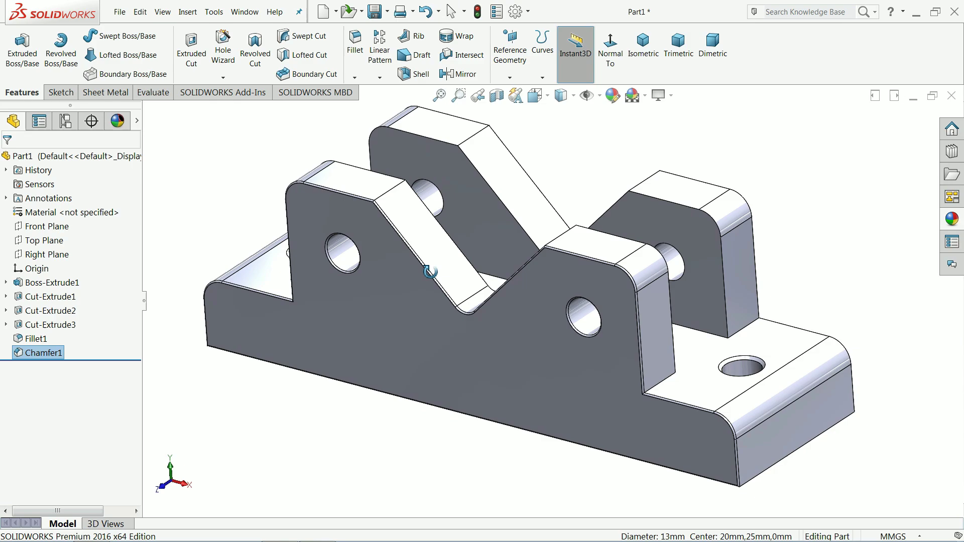
scroll(430, 284, up, 2)
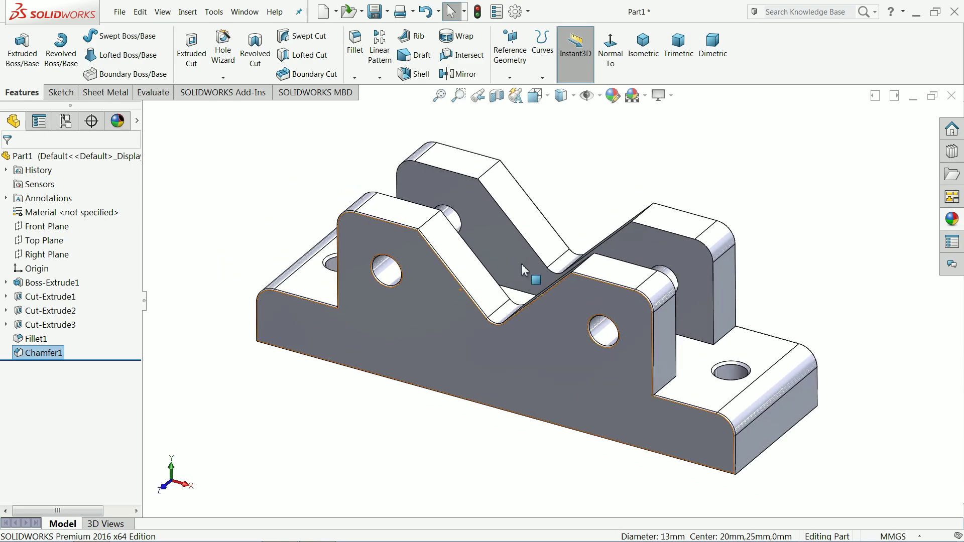
ctrl+middle_drag(521, 264, 551, 298)
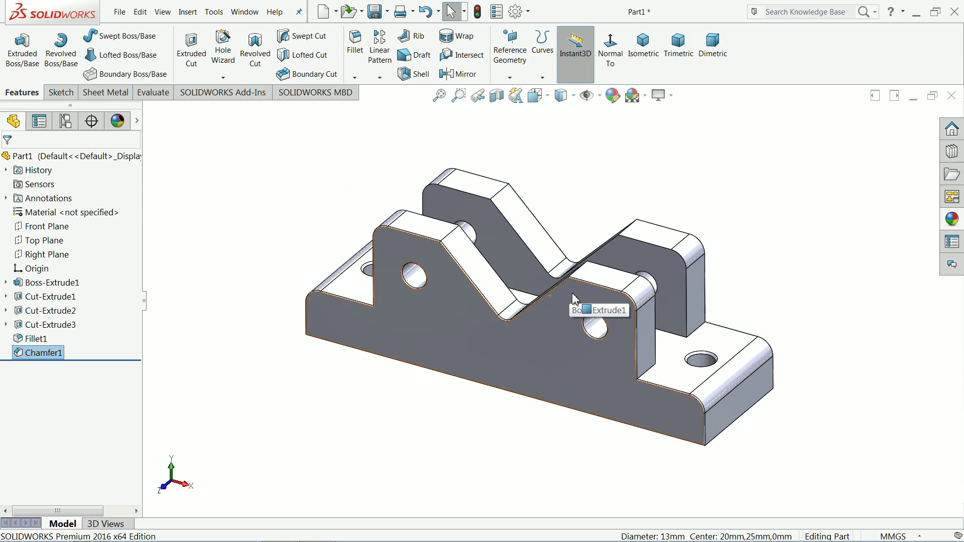
scroll(571, 293, down, 1)
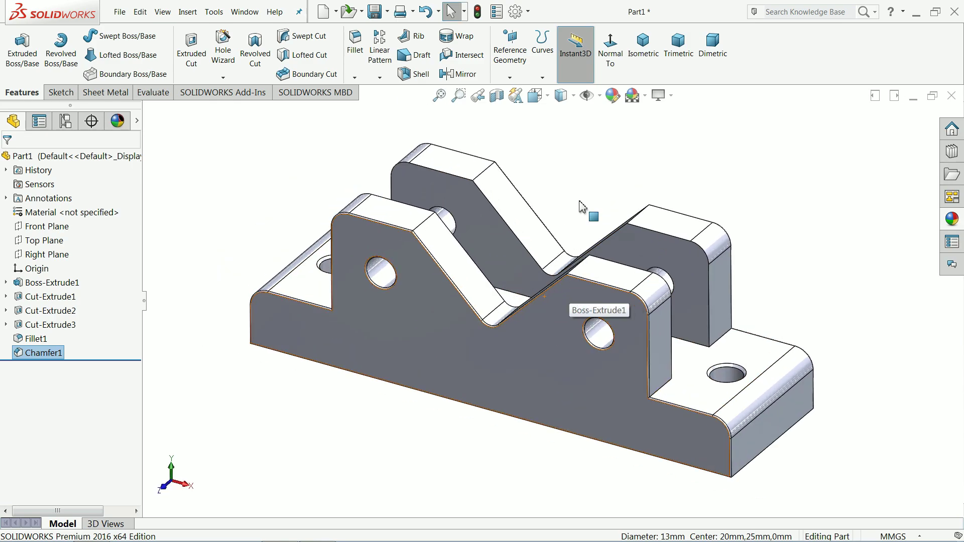
Step: Drag the Metal > Iron cast iron swatch from the appearance library onto the whole jaw part
click(952, 220)
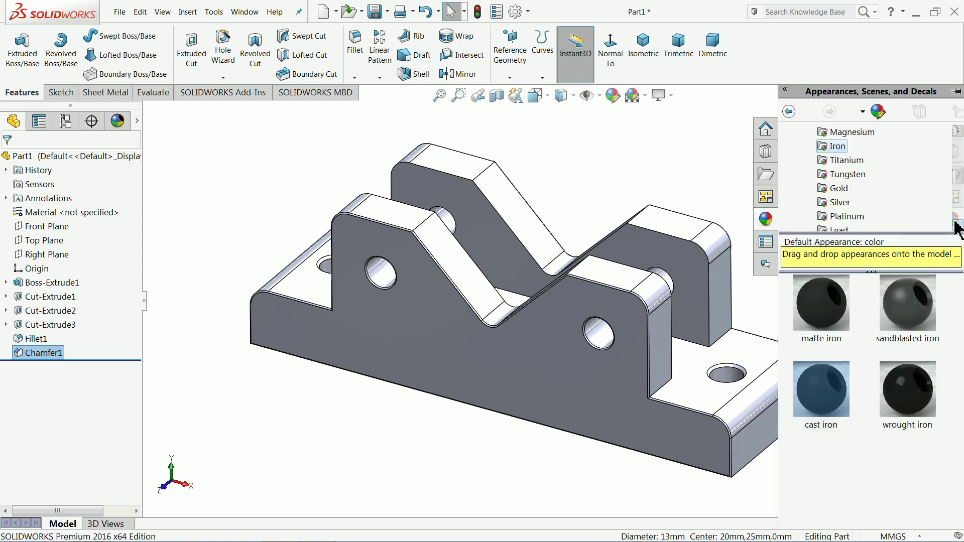
scroll(838, 171, up, 5)
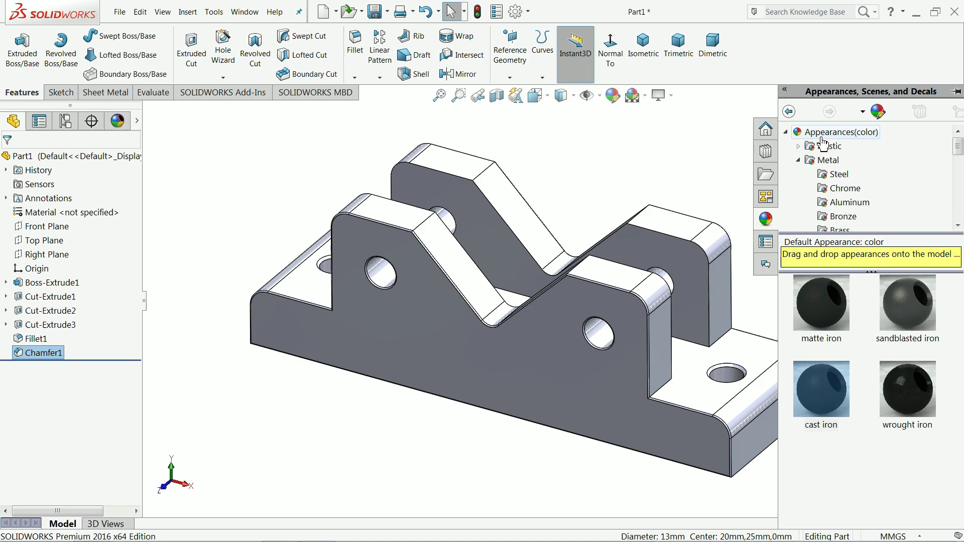
click(823, 134)
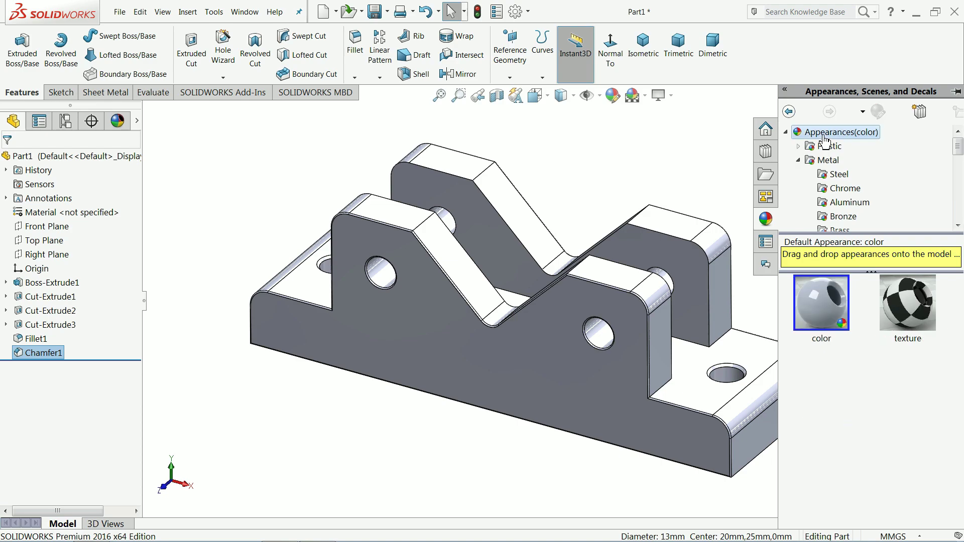
click(825, 164)
scroll(836, 202, down, 1)
scroll(836, 202, down, 1)
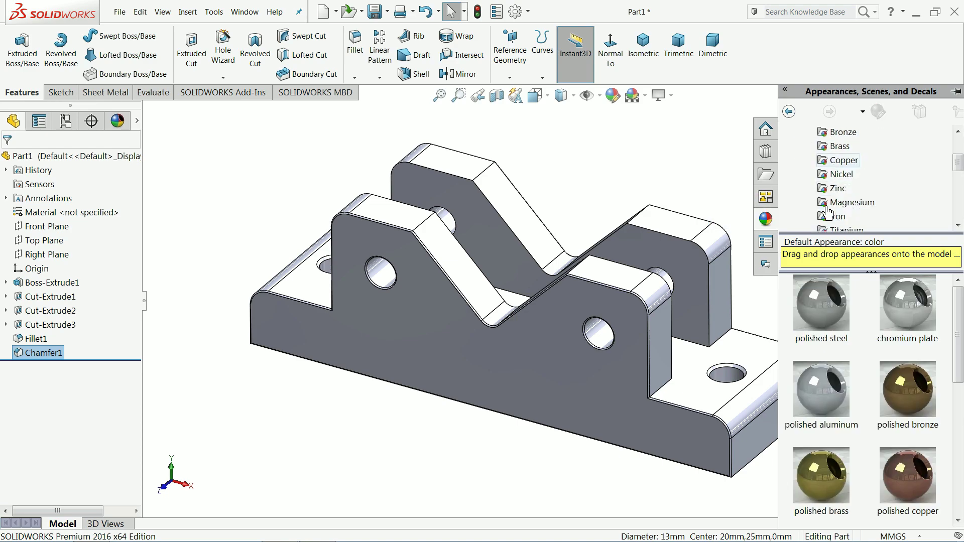
click(837, 216)
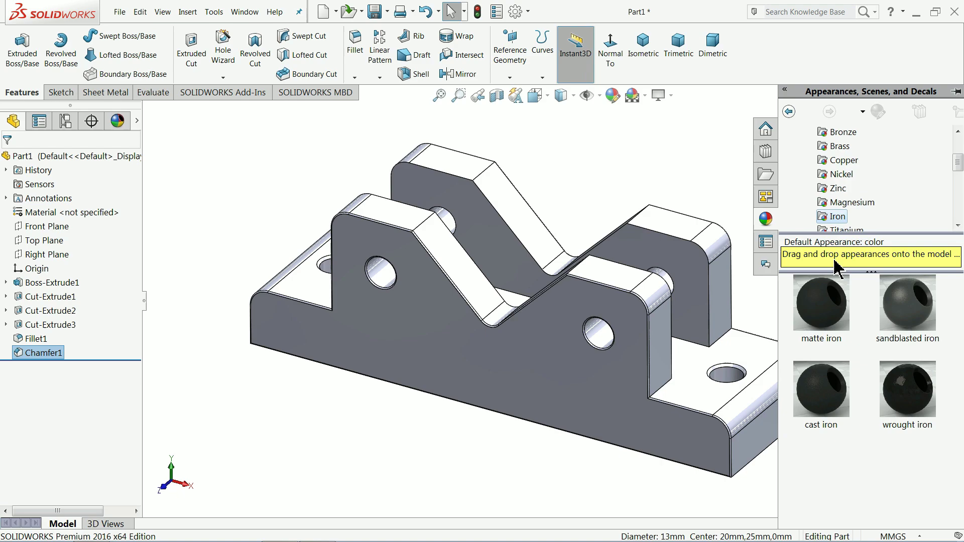
click(824, 409)
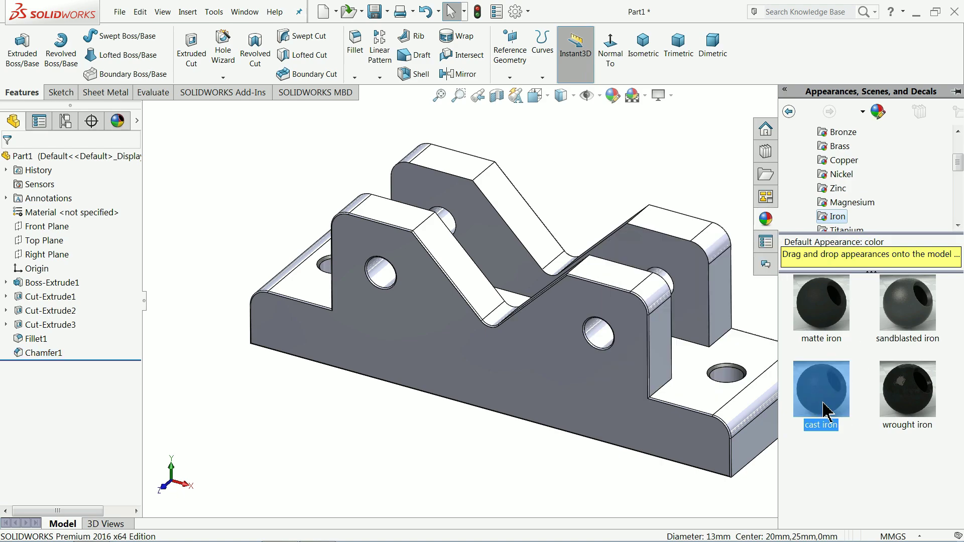
drag(824, 409, 512, 340)
scroll(513, 339, down, 2)
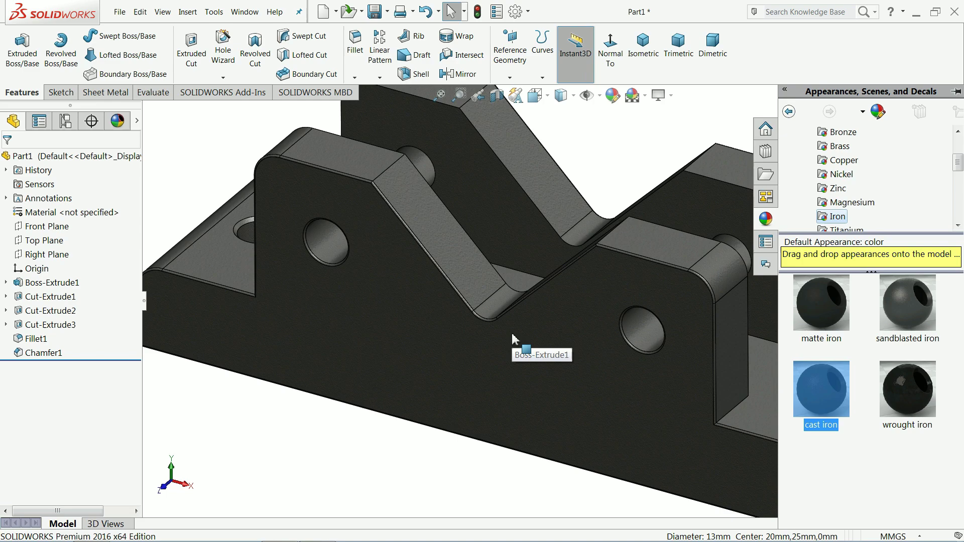
scroll(513, 339, up, 3)
scroll(678, 288, down, 2)
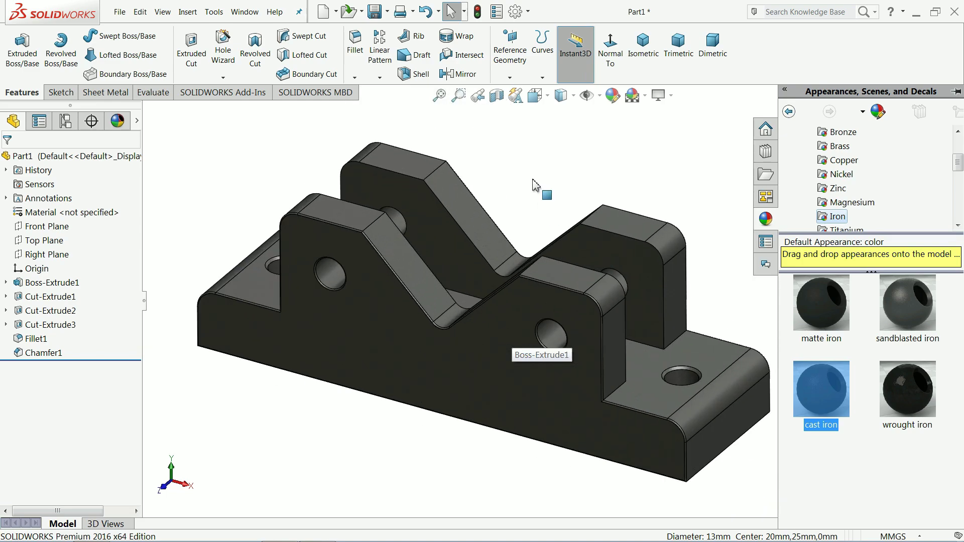
Step: Edit the cast iron appearance colour to a bright blue, RGB 0, 150, 255
click(614, 96)
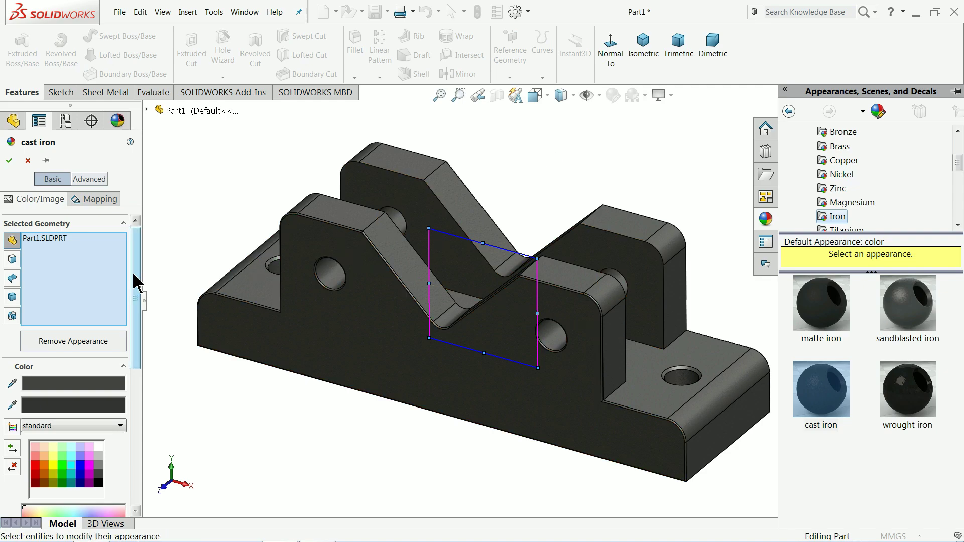
drag(136, 281, 133, 370)
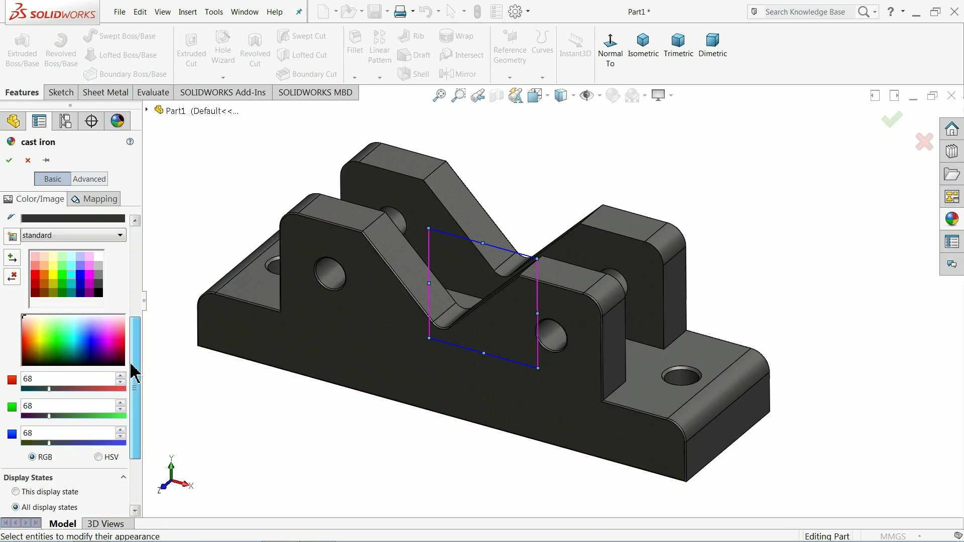
click(79, 339)
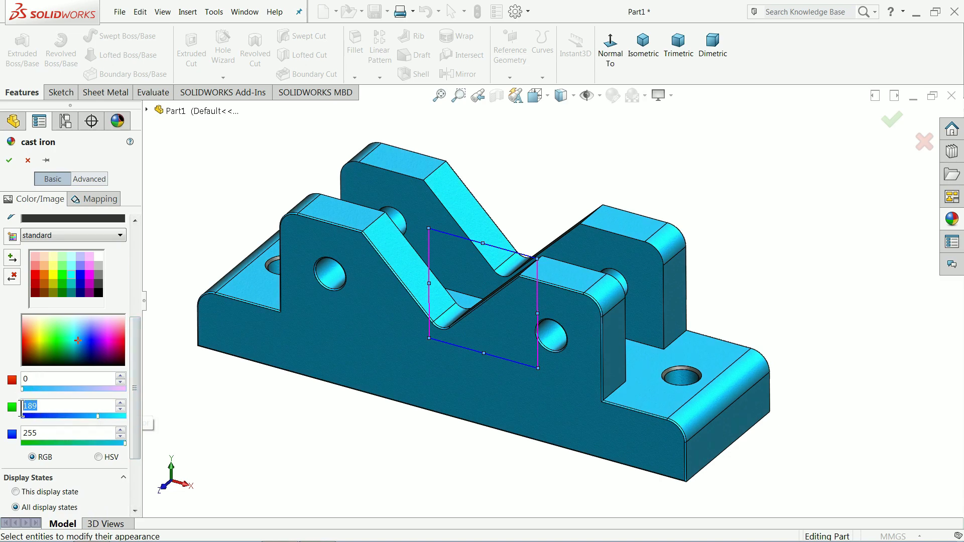
text(130)
key(Return)
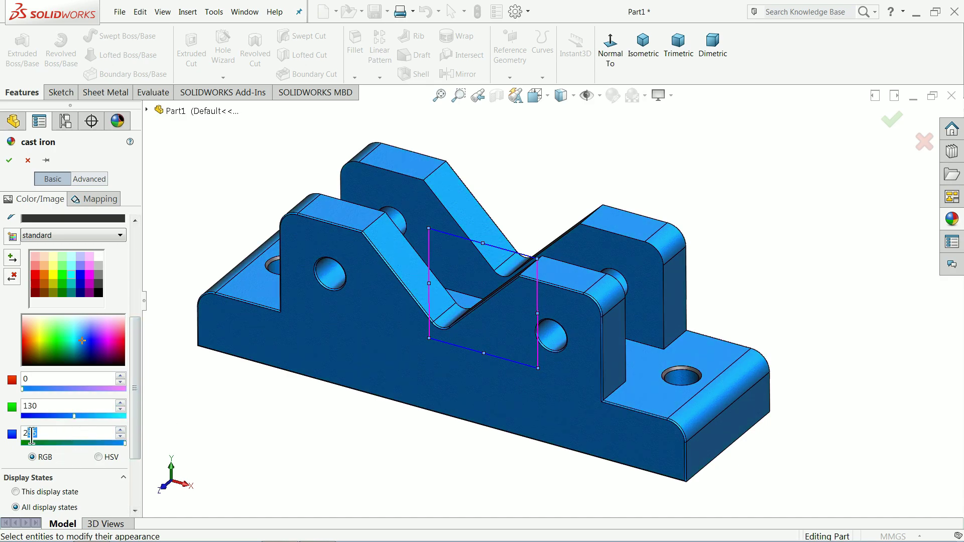
mouse_move(283, 409)
middle_down()
mouse_move(301, 383)
mouse_move(252, 402)
mouse_move(317, 396)
mouse_move(295, 399)
mouse_move(376, 409)
mouse_move(346, 419)
middle_up()
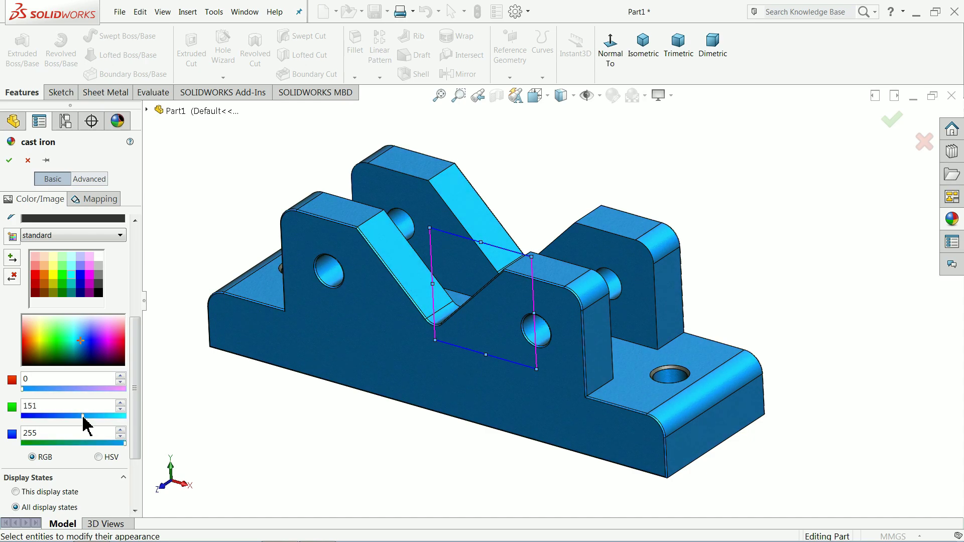
middle_drag(270, 440, 191, 440)
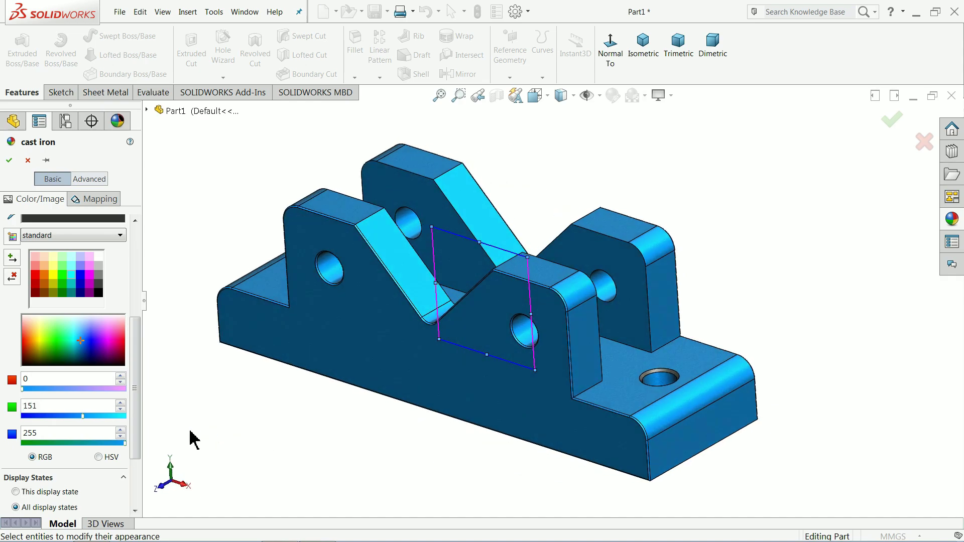
text(150)
mouse_move(252, 415)
middle_down()
mouse_move(249, 379)
mouse_move(261, 400)
mouse_move(349, 432)
mouse_move(338, 438)
mouse_move(368, 404)
mouse_move(333, 432)
mouse_move(343, 424)
middle_up()
Step: Scale up the cast iron texture mapping area on the part
scroll(400, 331, down, 3)
scroll(383, 303, down, 2)
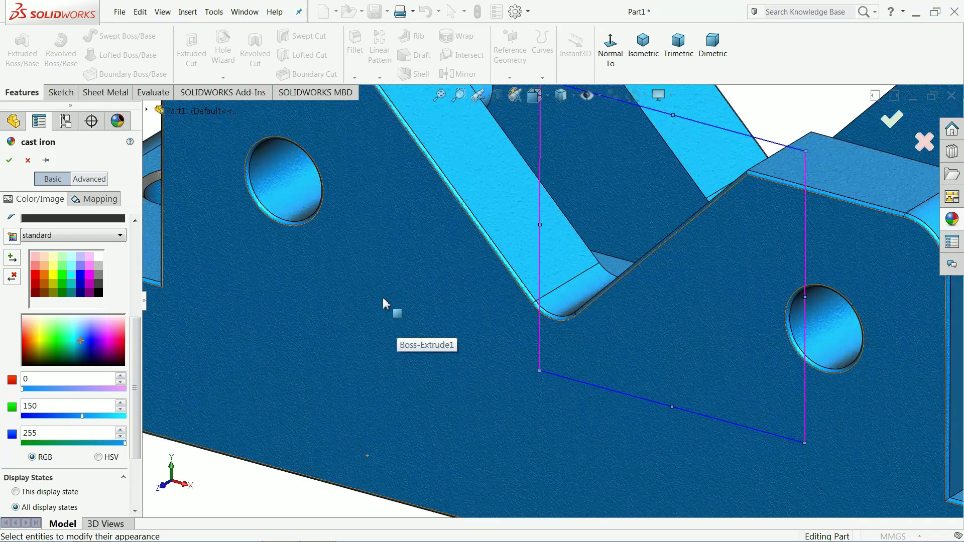
key(f)
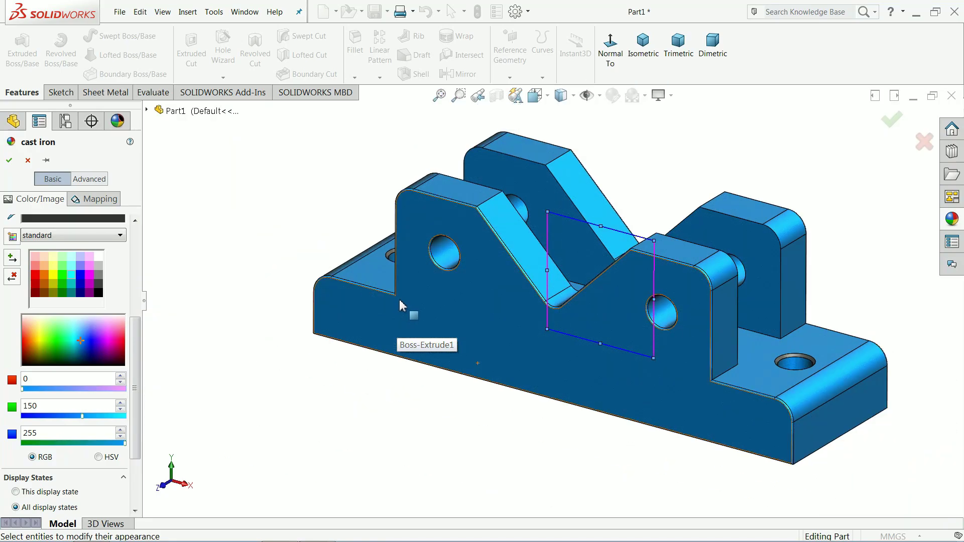
scroll(610, 311, down, 2)
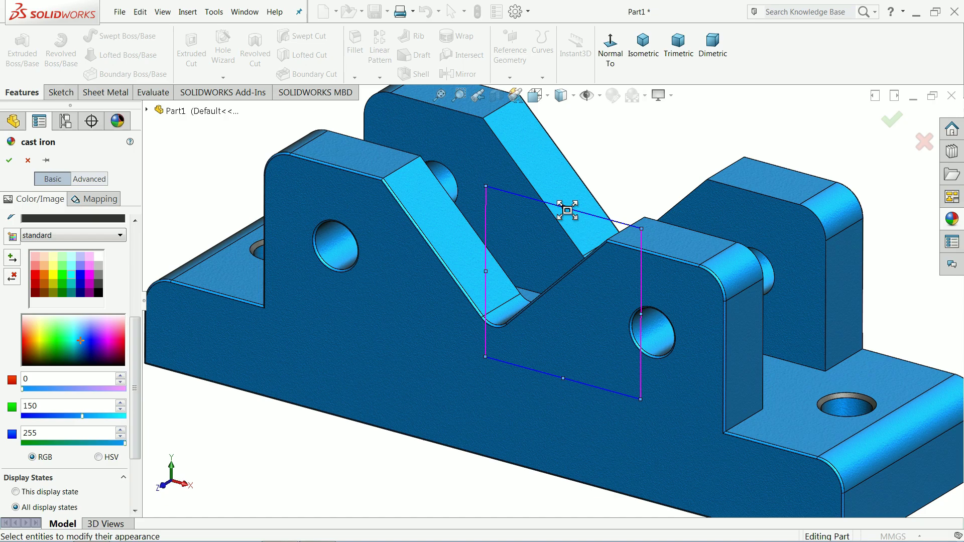
drag(568, 209, 559, 59)
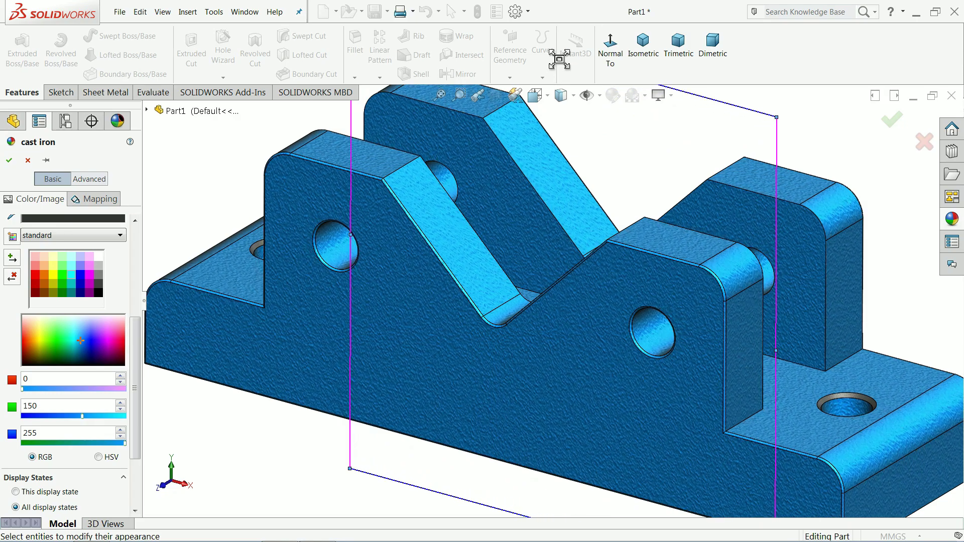
key(f)
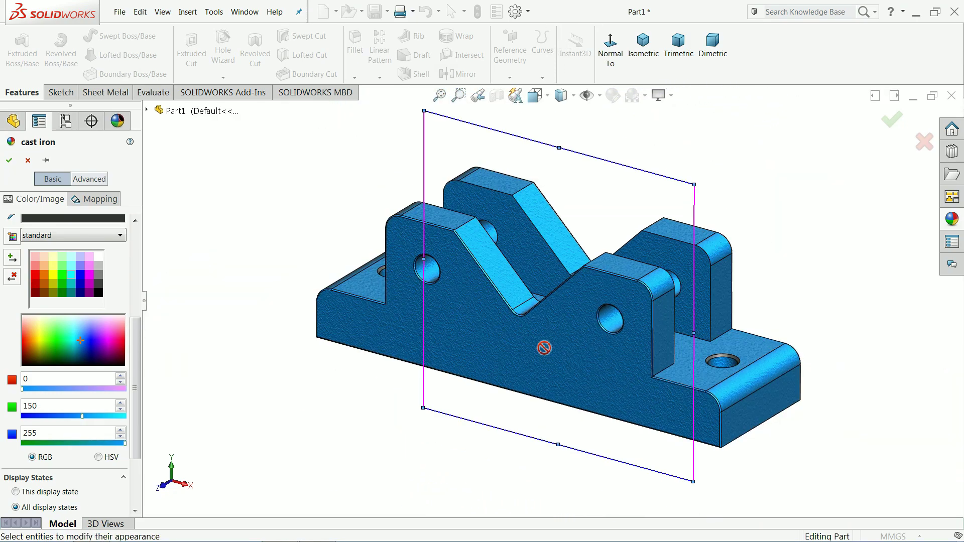
drag(562, 152, 549, 46)
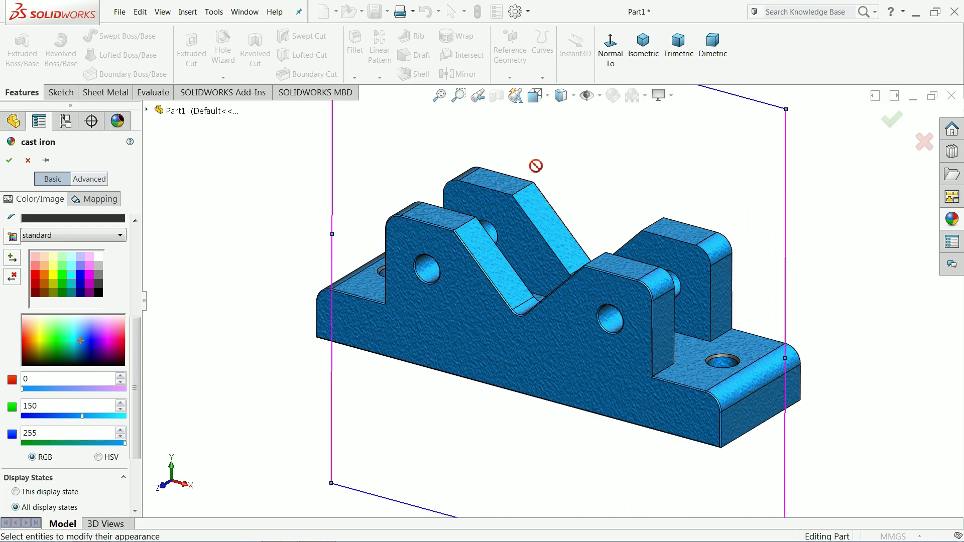
Step: Rotate the texture mapping around the part and accept the edited blue appearance
mouse_move(368, 303)
middle_down()
mouse_move(344, 355)
mouse_move(264, 366)
mouse_move(361, 345)
mouse_move(365, 360)
middle_up()
scroll(583, 310, down, 3)
mouse_move(583, 310)
middle_down()
mouse_move(527, 281)
mouse_move(572, 325)
middle_up()
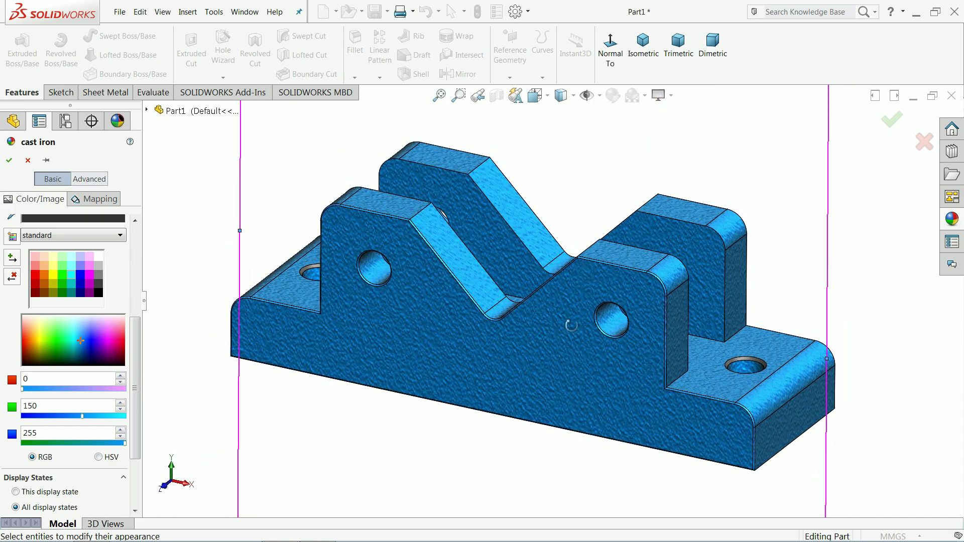
drag(829, 362, 745, 347)
mouse_move(523, 362)
middle_down()
mouse_move(495, 356)
mouse_move(517, 360)
middle_up()
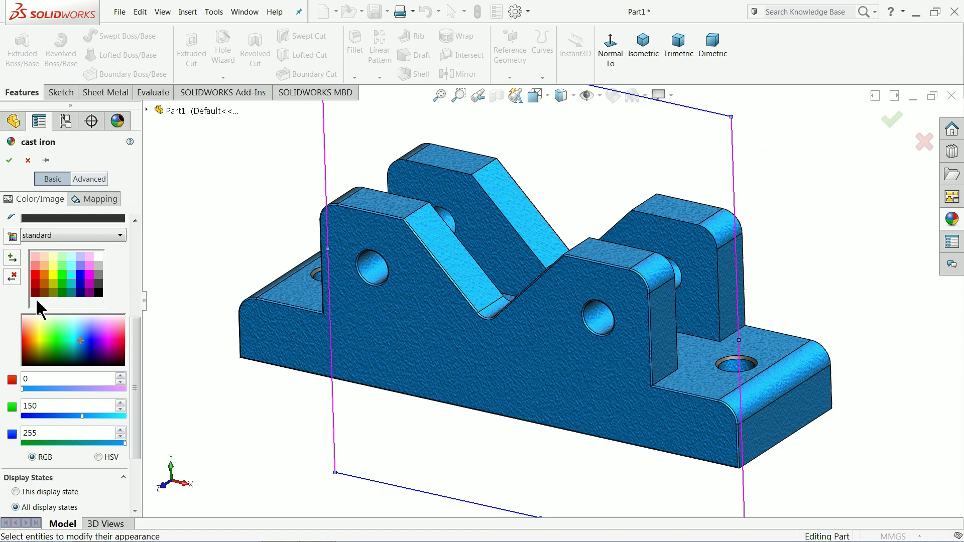
click(10, 161)
mouse_move(180, 243)
middle_down()
mouse_move(340, 325)
mouse_move(388, 326)
middle_up()
Step: Save the part as '1.Fixed Jaw' in a newly created Desktop folder named 'Pipe Vice'
scroll(574, 290, down, 2)
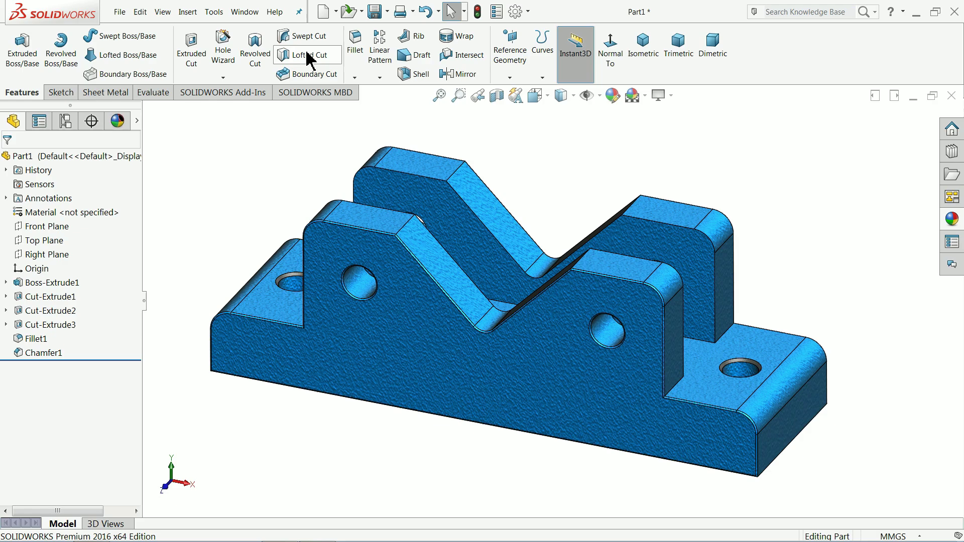
click(375, 18)
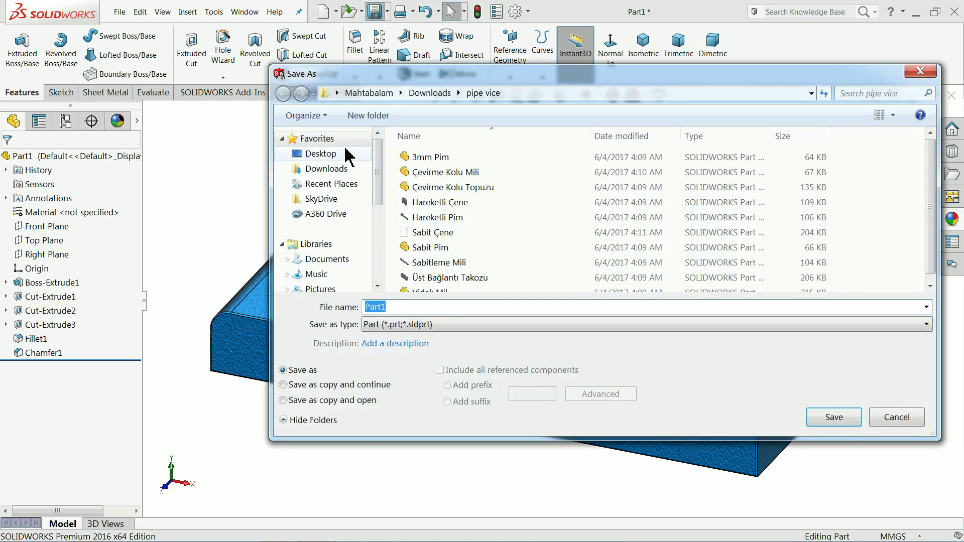
click(342, 156)
click(371, 115)
text(Pipe Vice)
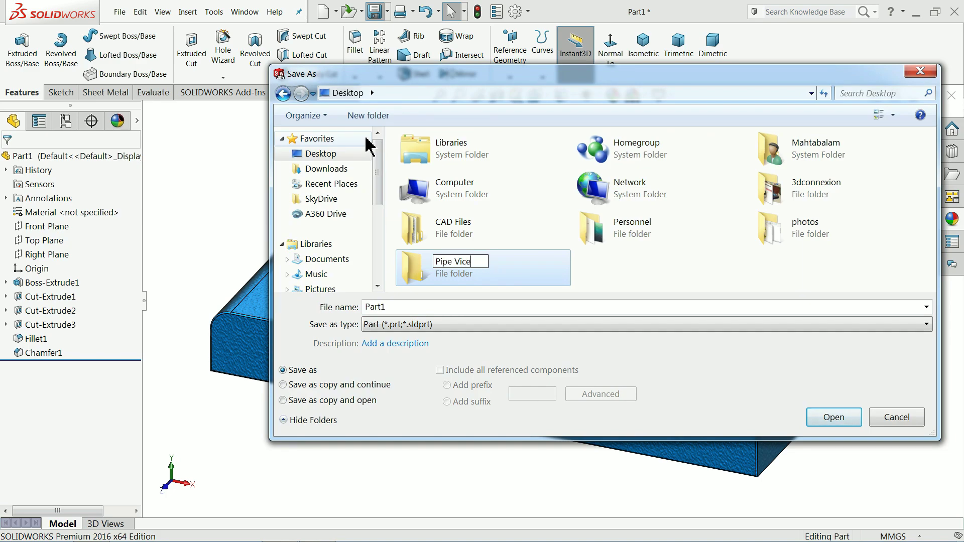
key(Return)
key(Return)
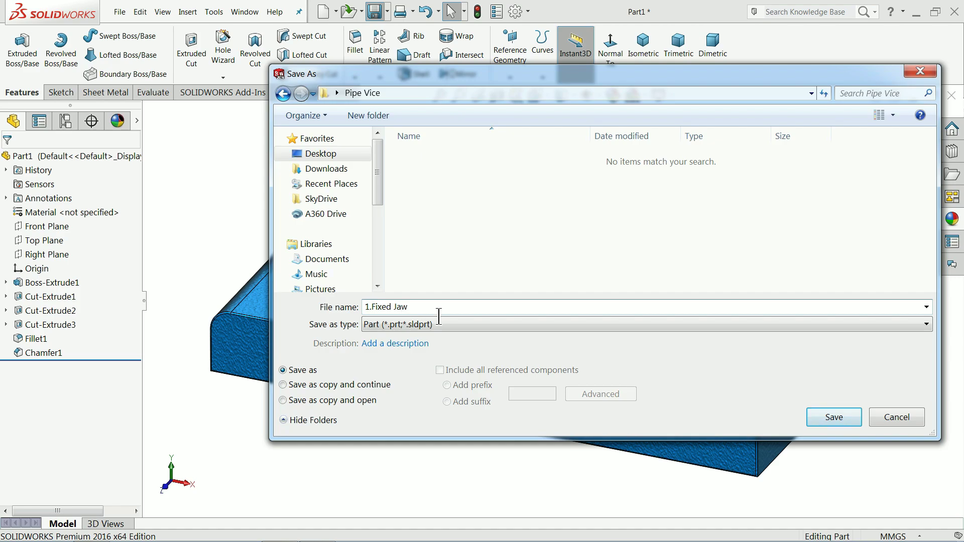
click(834, 417)
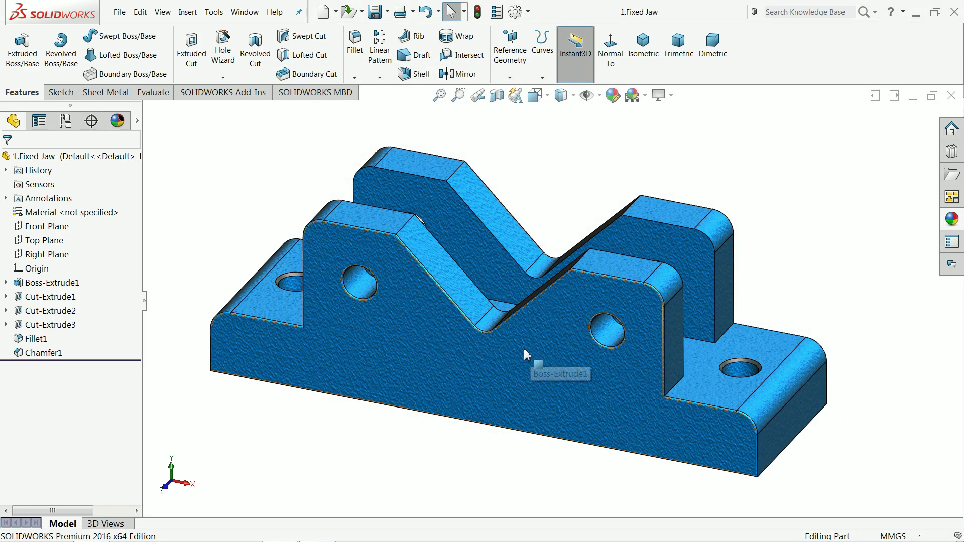